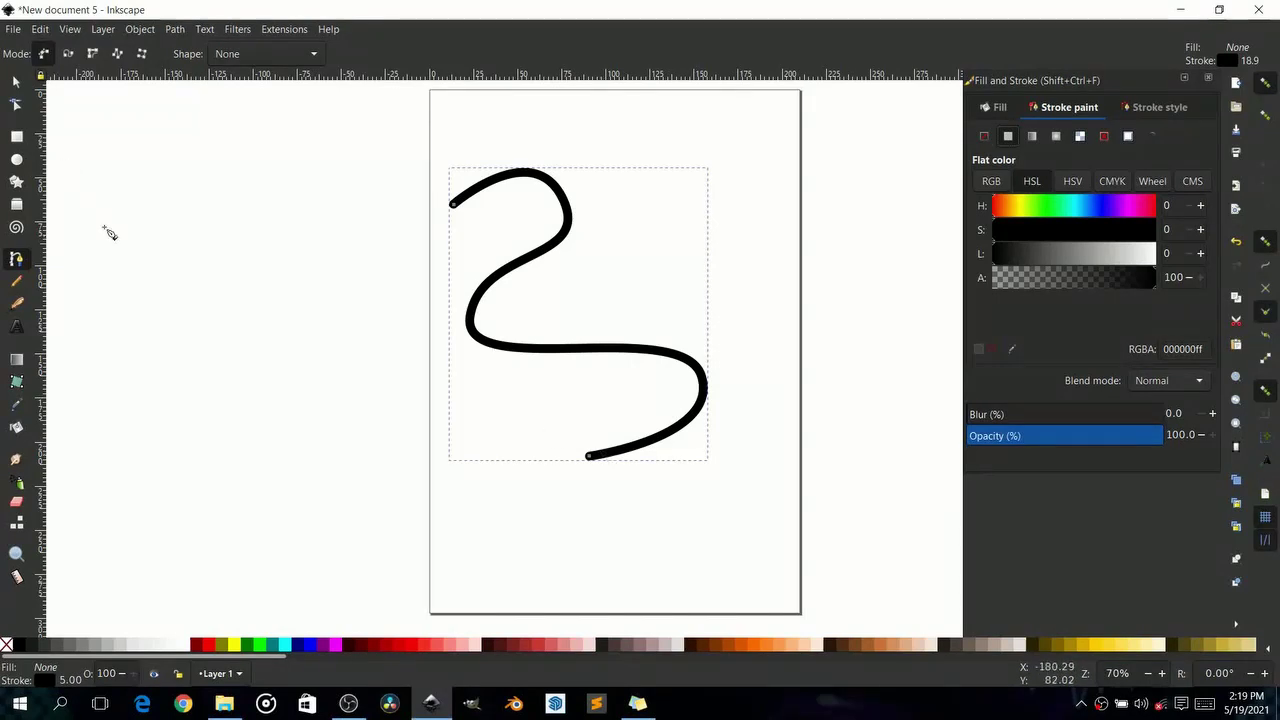
# Draw a black-outlined five-pointed star left of the page and open Path > Path Effects
pyautogui.click(16, 182)
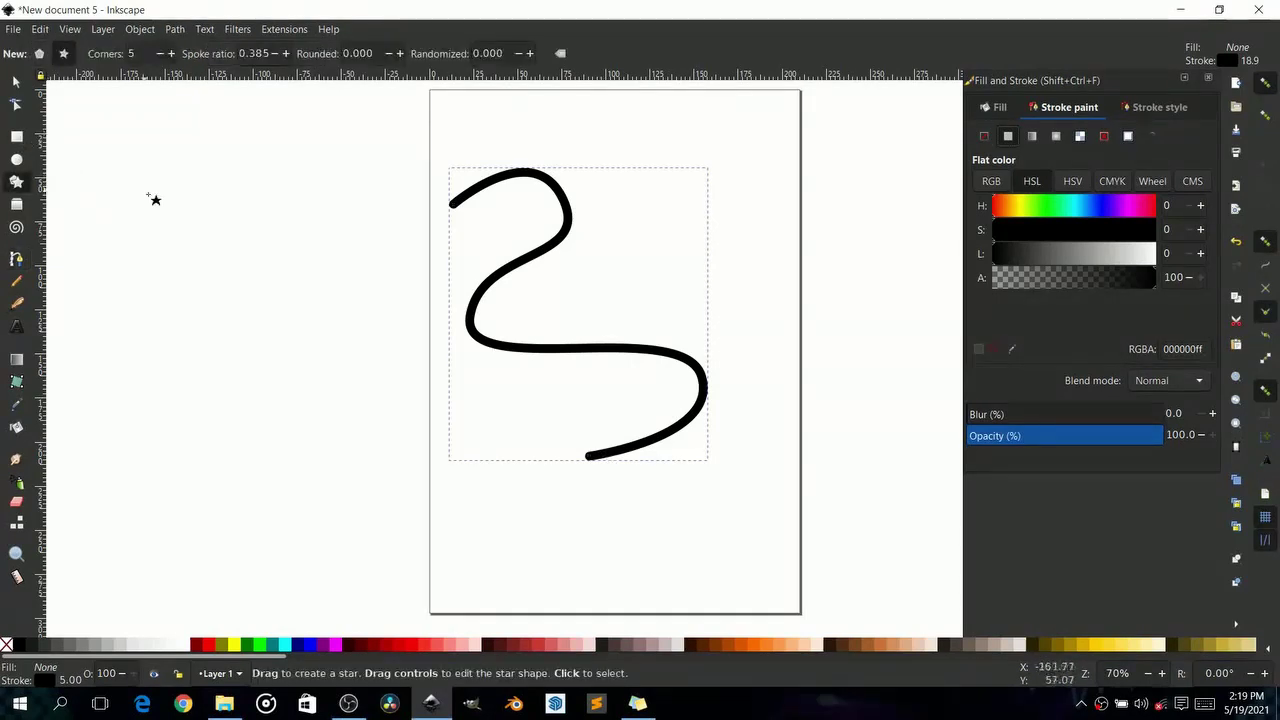
pyautogui.moveTo(149, 168); pyautogui.dragTo(175, 201)
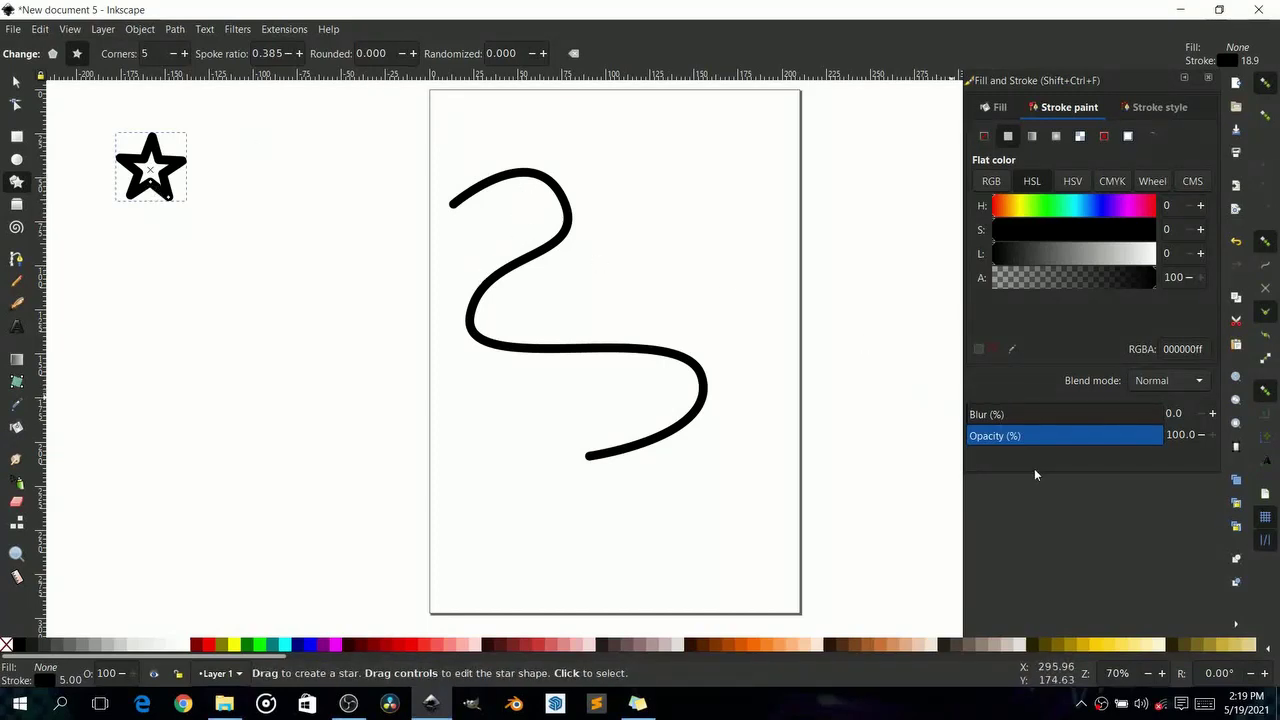
pyautogui.click(172, 29)
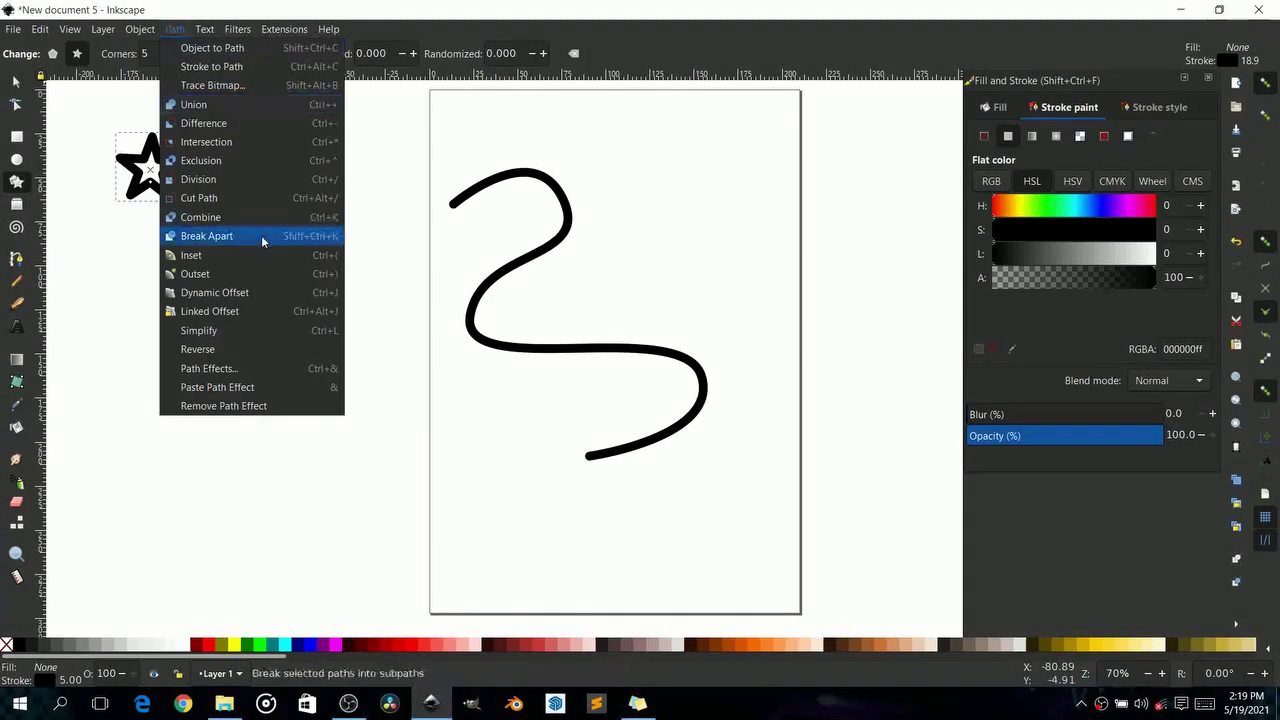
pyautogui.click(255, 372)
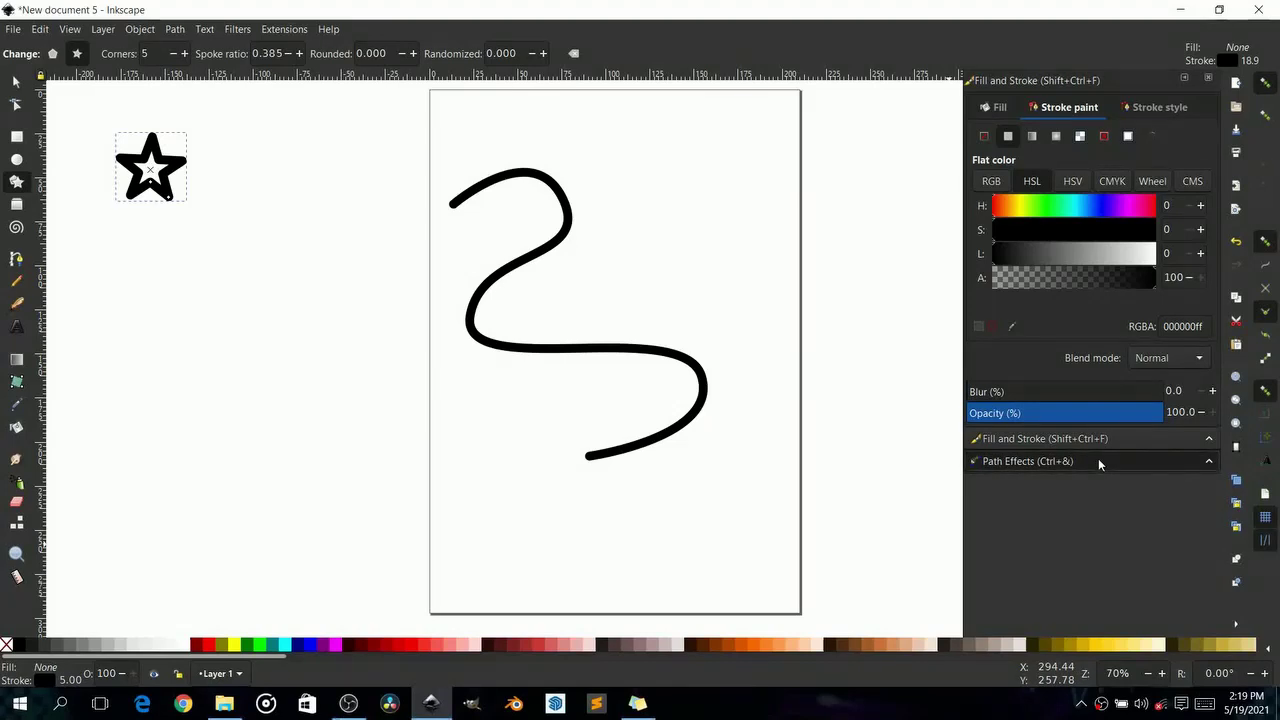
pyautogui.click(17, 84)
# Select the wavy S curve and add a Pattern Along Path effect to it
pyautogui.click(590, 350)
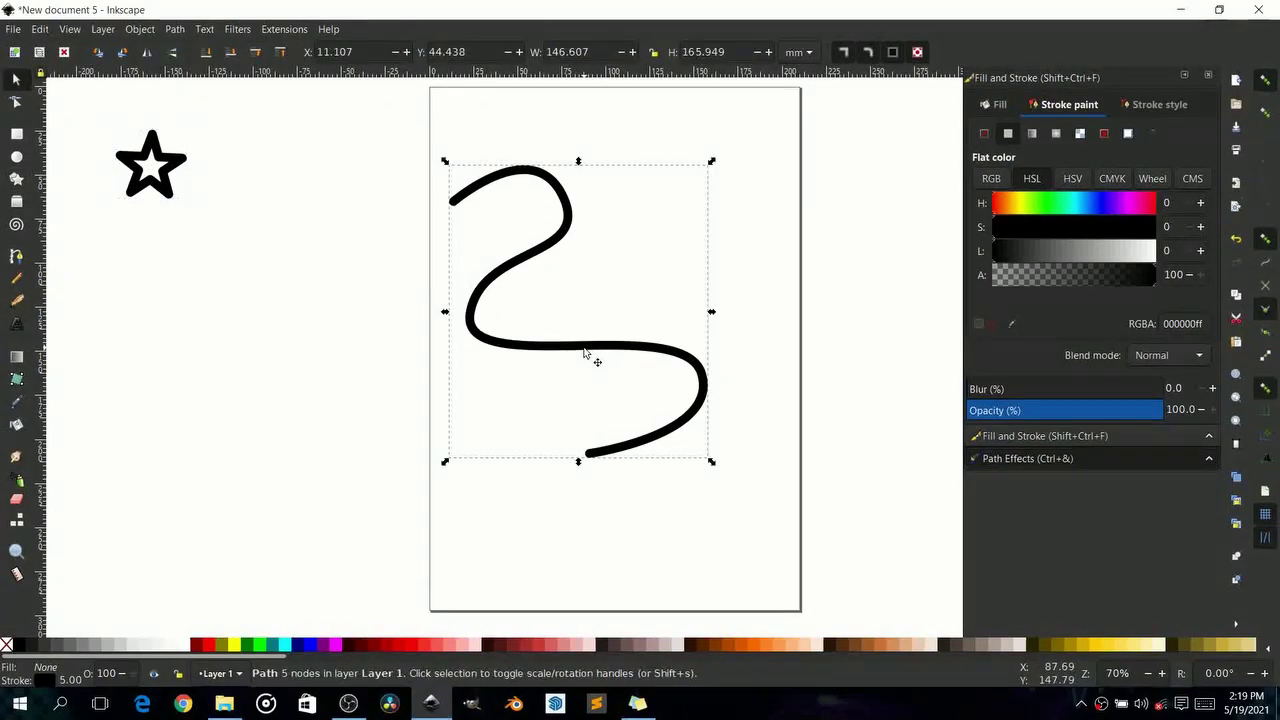
pyautogui.click(1042, 459)
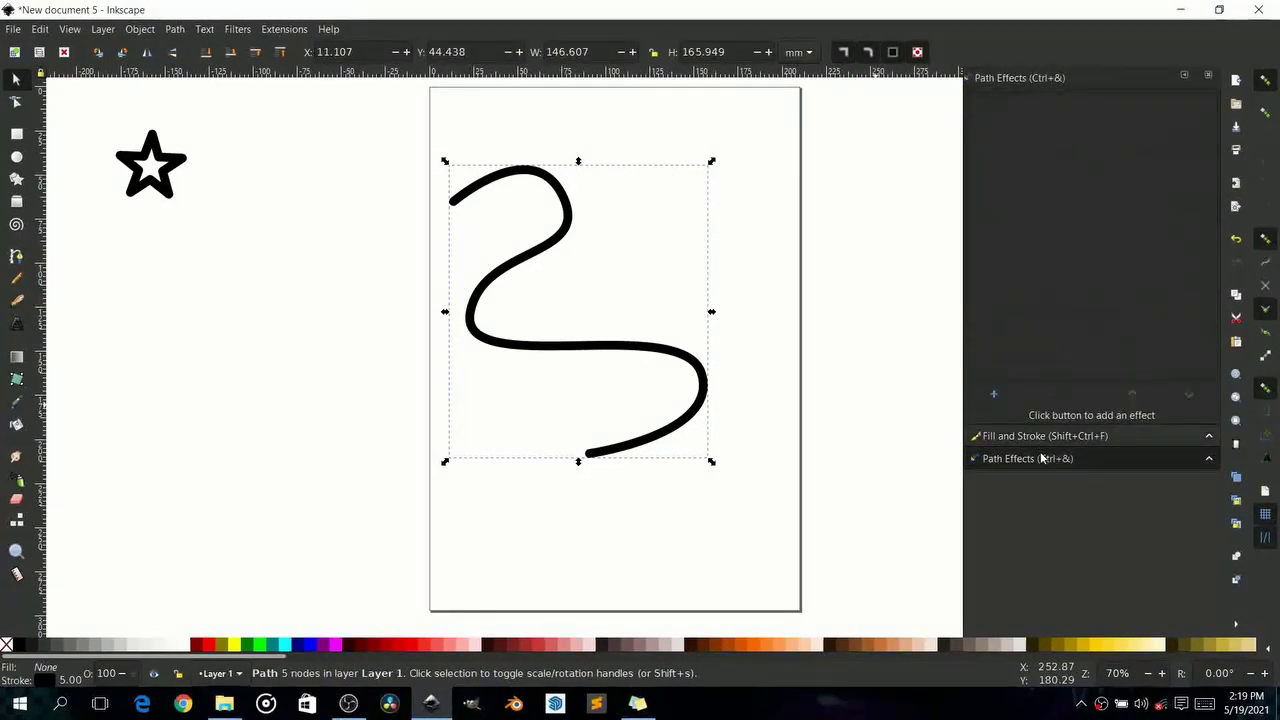
pyautogui.click(1000, 396)
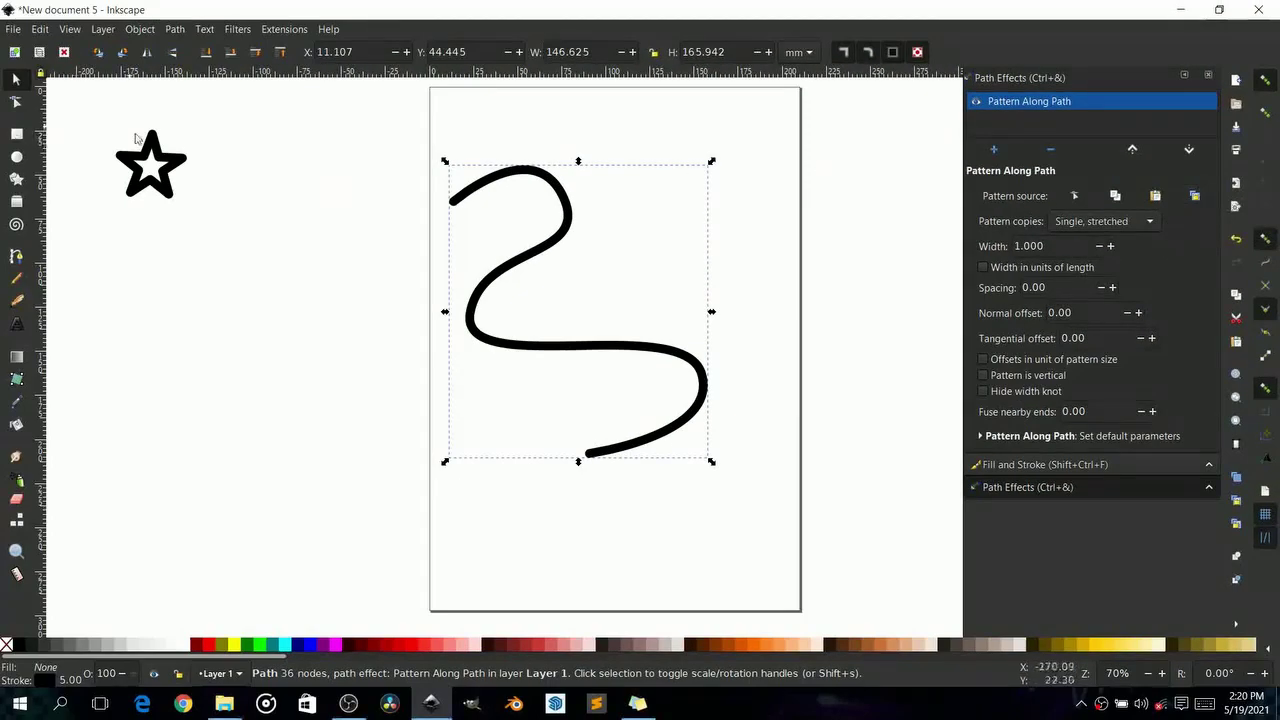
# Zoom in on the star and drag its inner-radius handle outward for fatter arms
pyautogui.click(150, 158)
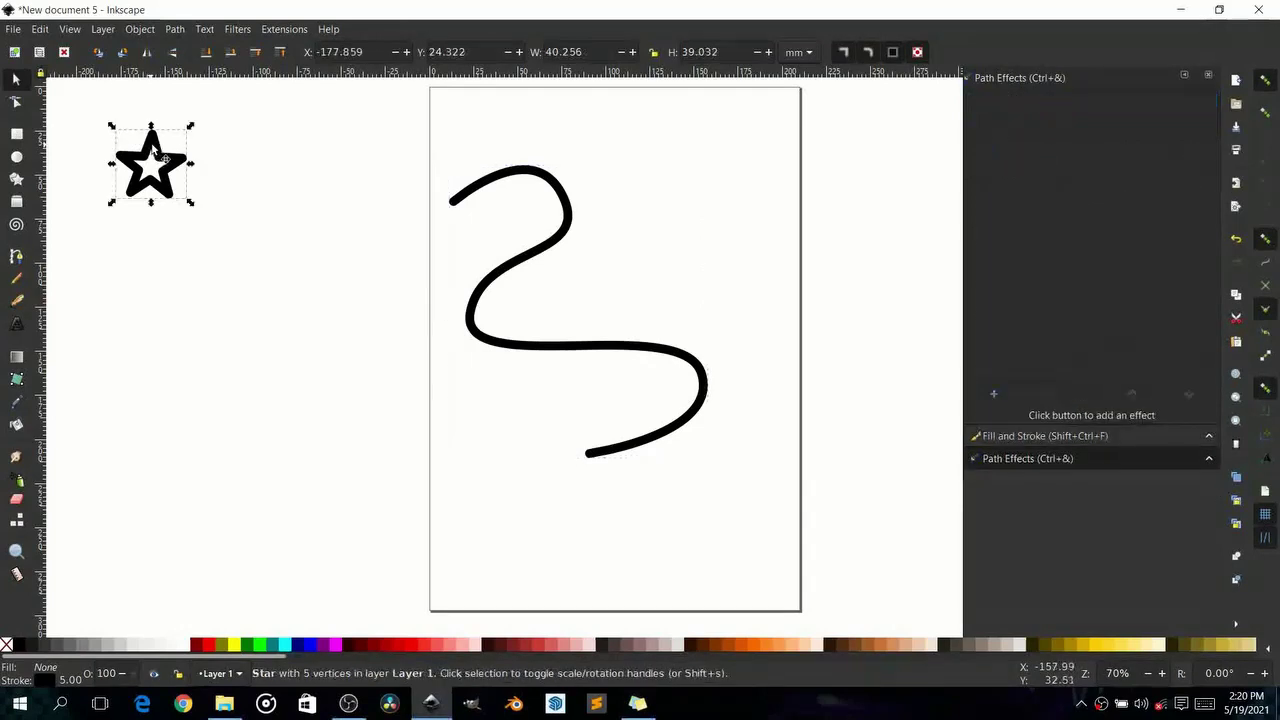
pyautogui.doubleClick(155, 158)
pyautogui.keyDown('ctrl'); pyautogui.scroll(5, 150, 158); pyautogui.keyUp('ctrl')
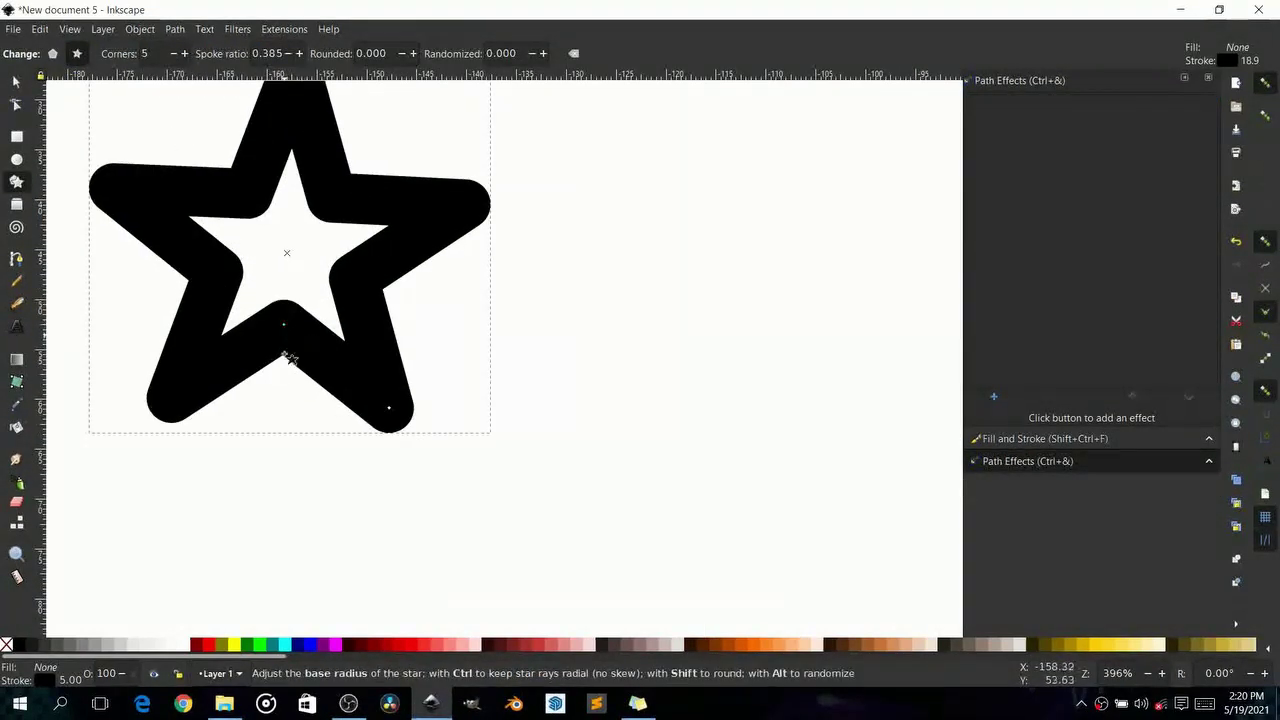
pyautogui.moveTo(284, 325); pyautogui.dragTo(288, 335)
pyautogui.click(16, 81)
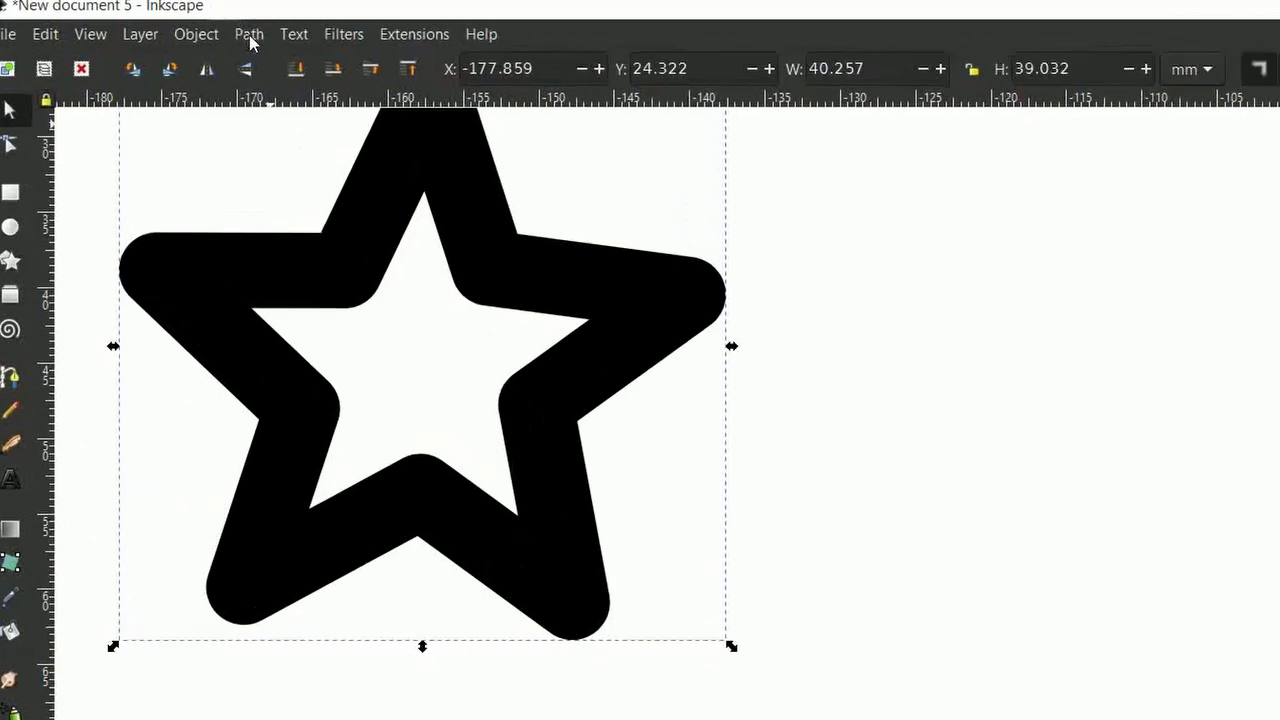
# Convert the star to an ordinary path with Object to Path and bend its right arm outward
pyautogui.click(174, 29)
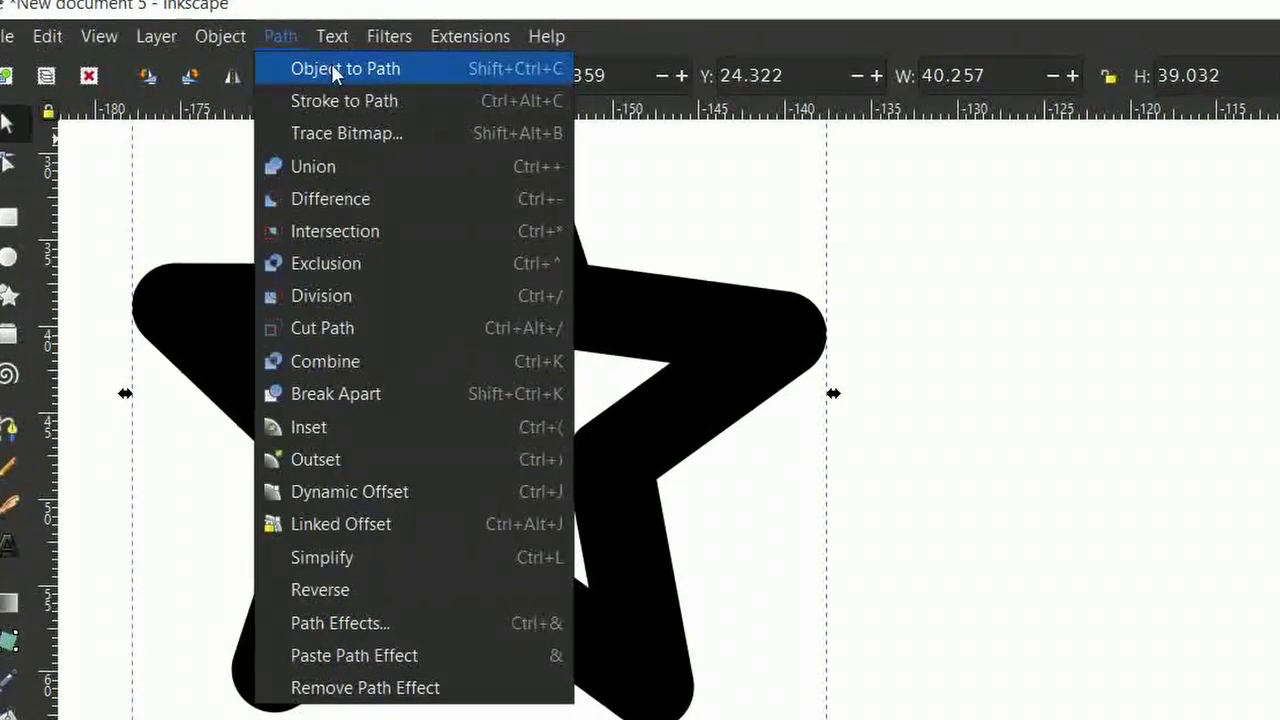
pyautogui.click(396, 72)
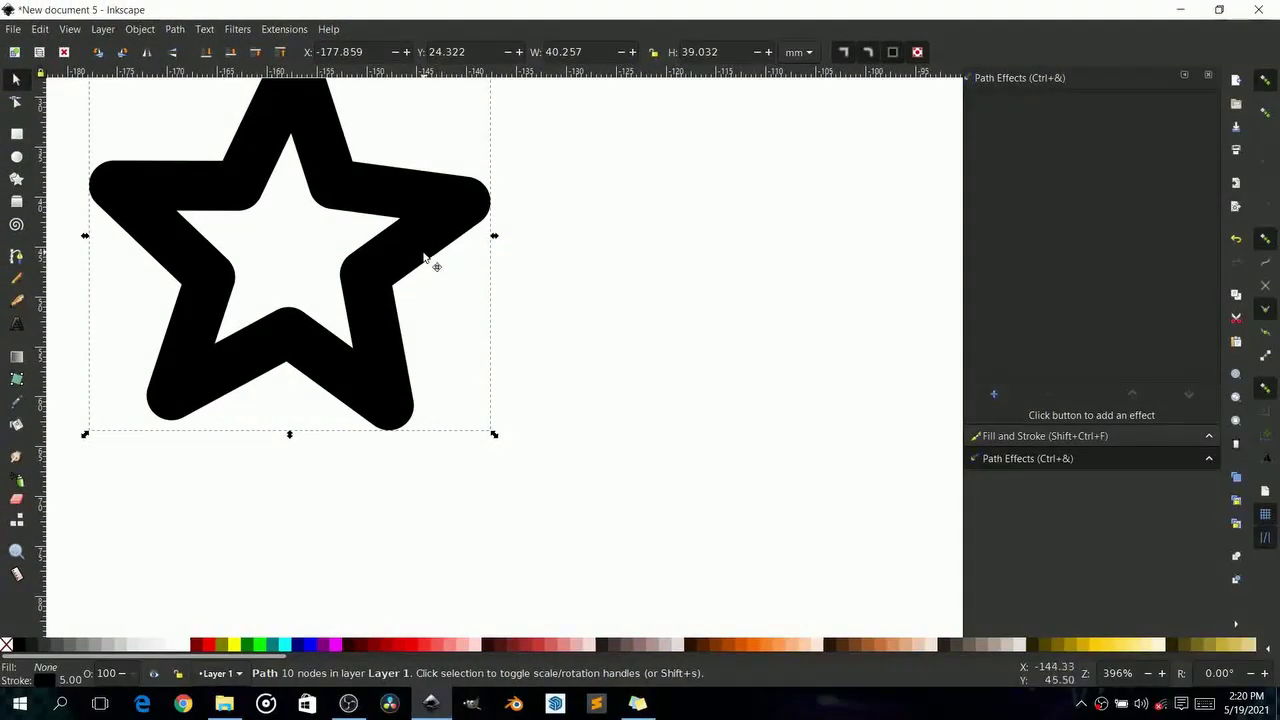
pyautogui.press('n')
pyautogui.moveTo(430, 250)
pyautogui.mouseDown()
pyautogui.moveTo(410, 288)
pyautogui.moveTo(630, 352)
pyautogui.moveTo(491, 306)
pyautogui.moveTo(440, 240)
pyautogui.mouseUp()
pyautogui.scroll(-4, 380, 398)
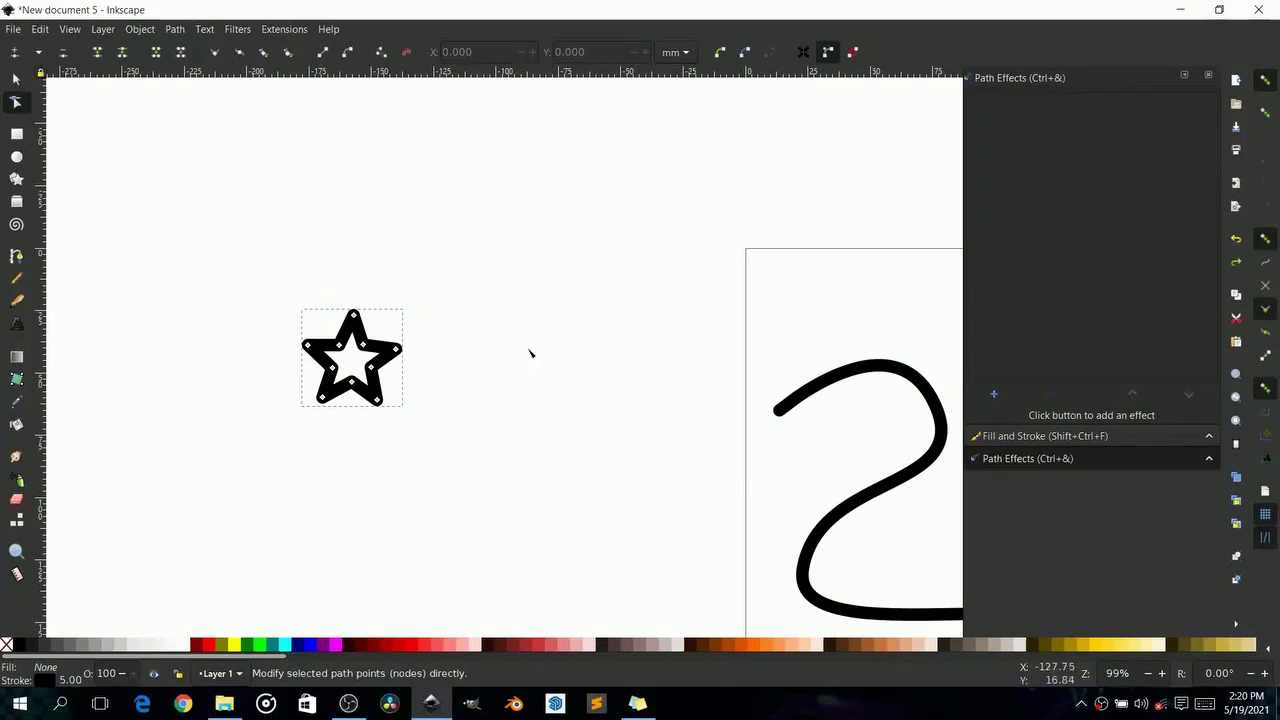
pyautogui.hscroll(2, 323, 325)
pyautogui.scroll(-1, 323, 325)
pyautogui.hscroll(4, 643, 271)
pyautogui.scroll(-2, 643, 271)
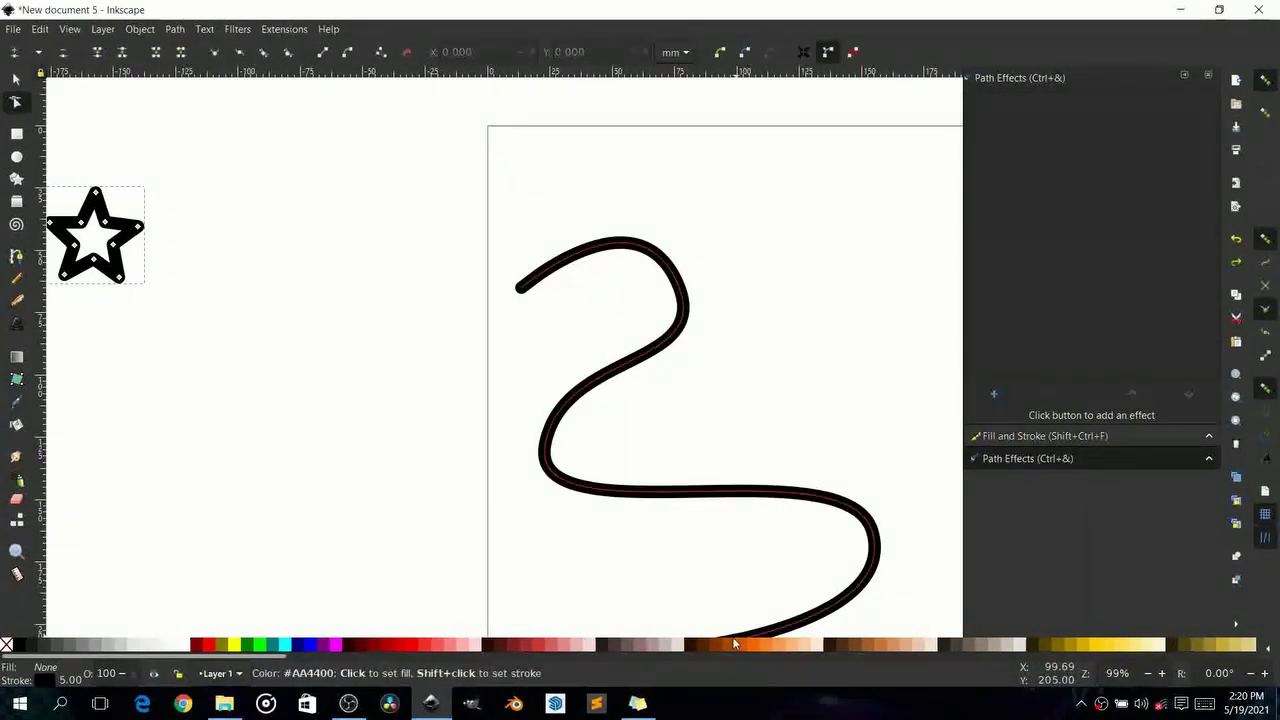
pyautogui.scroll(-2, 740, 530)
pyautogui.hscroll(1, 740, 530)
pyautogui.scroll(-4, 707, 494)
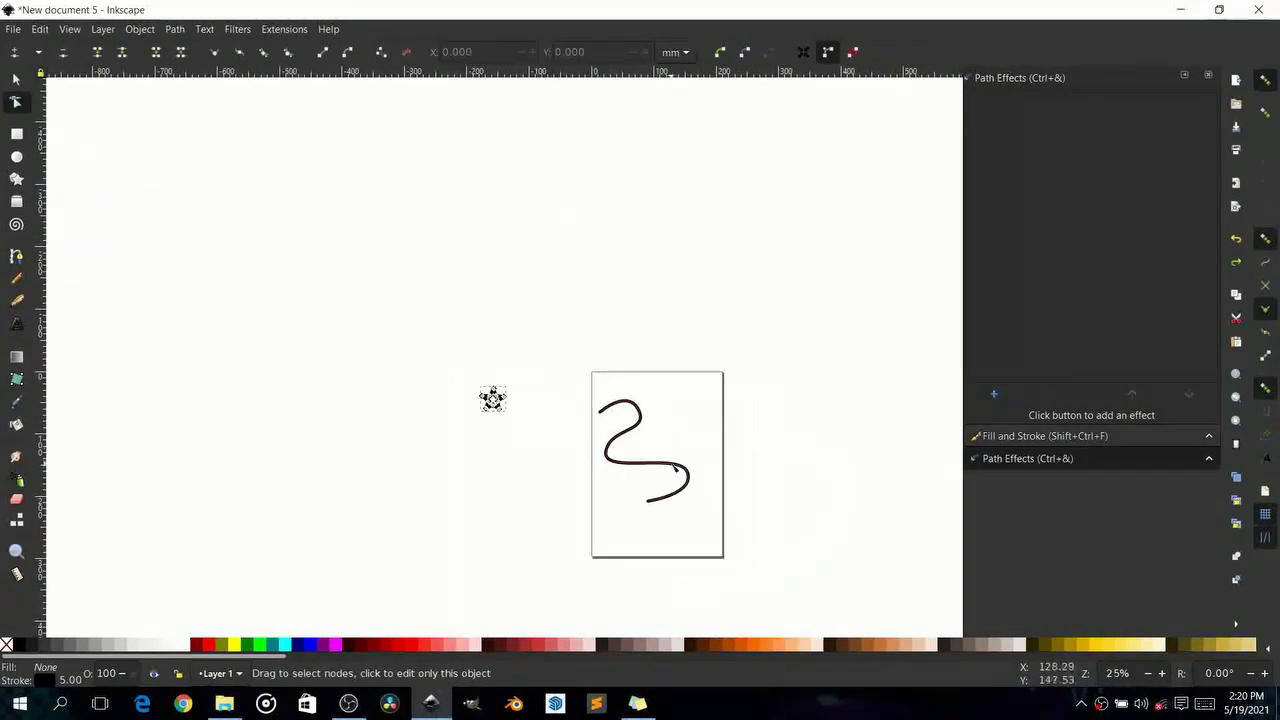
pyautogui.scroll(6, 566, 392)
pyautogui.scroll(-4, 563, 395)
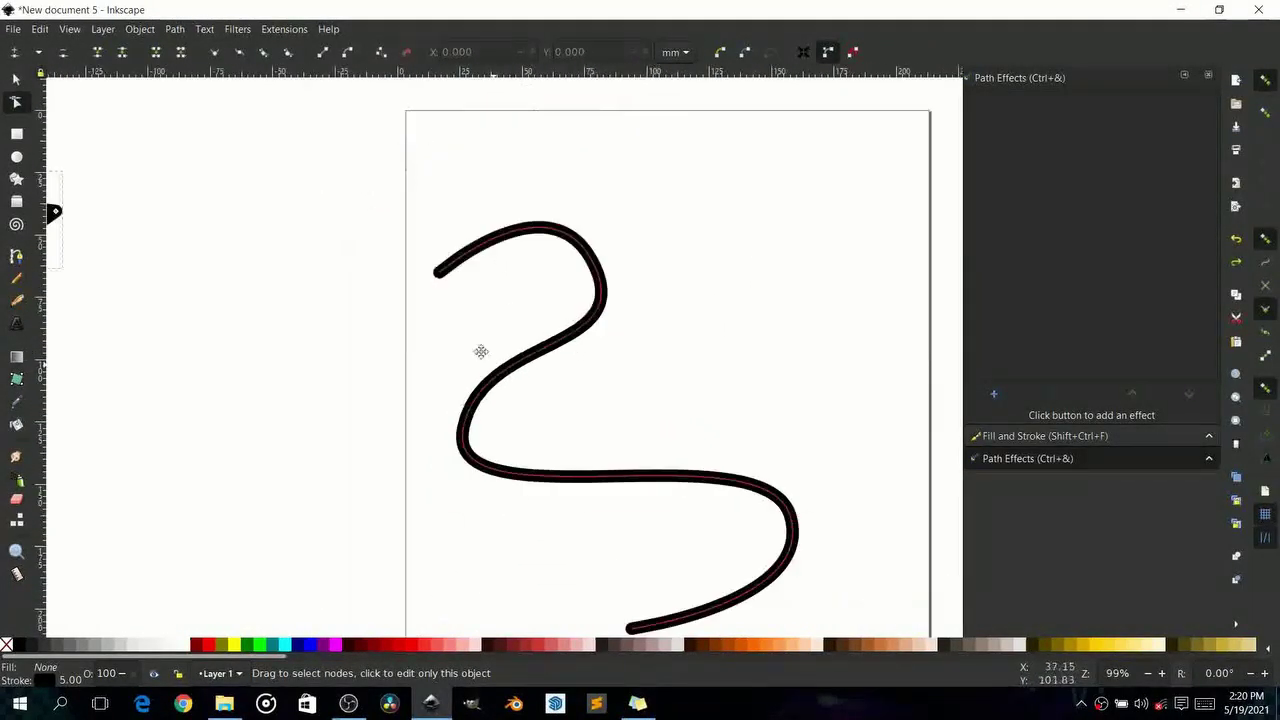
pyautogui.click(16, 79)
# Copy the star, paste it as the S curve's pattern source, and set Pattern copies to Single
pyautogui.scroll(1, 514, 271)
pyautogui.hscroll(-2, 514, 271)
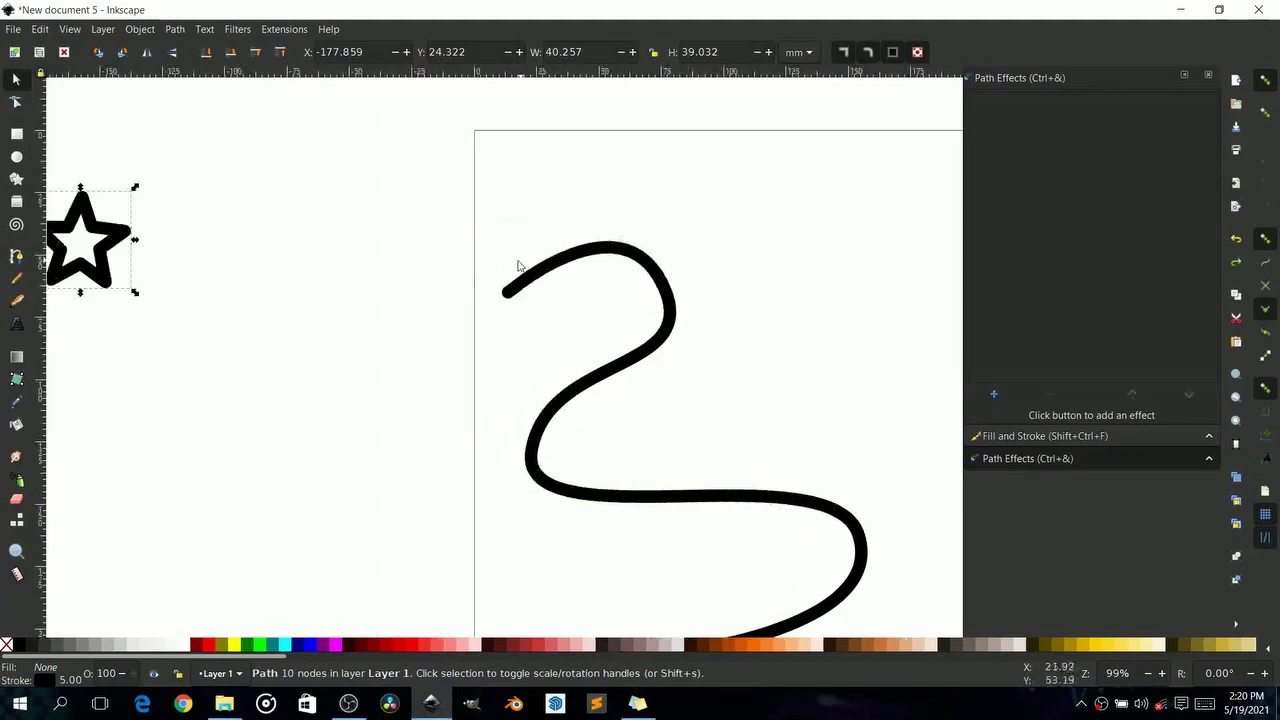
pyautogui.scroll(-2, 514, 266)
pyautogui.click(595, 285)
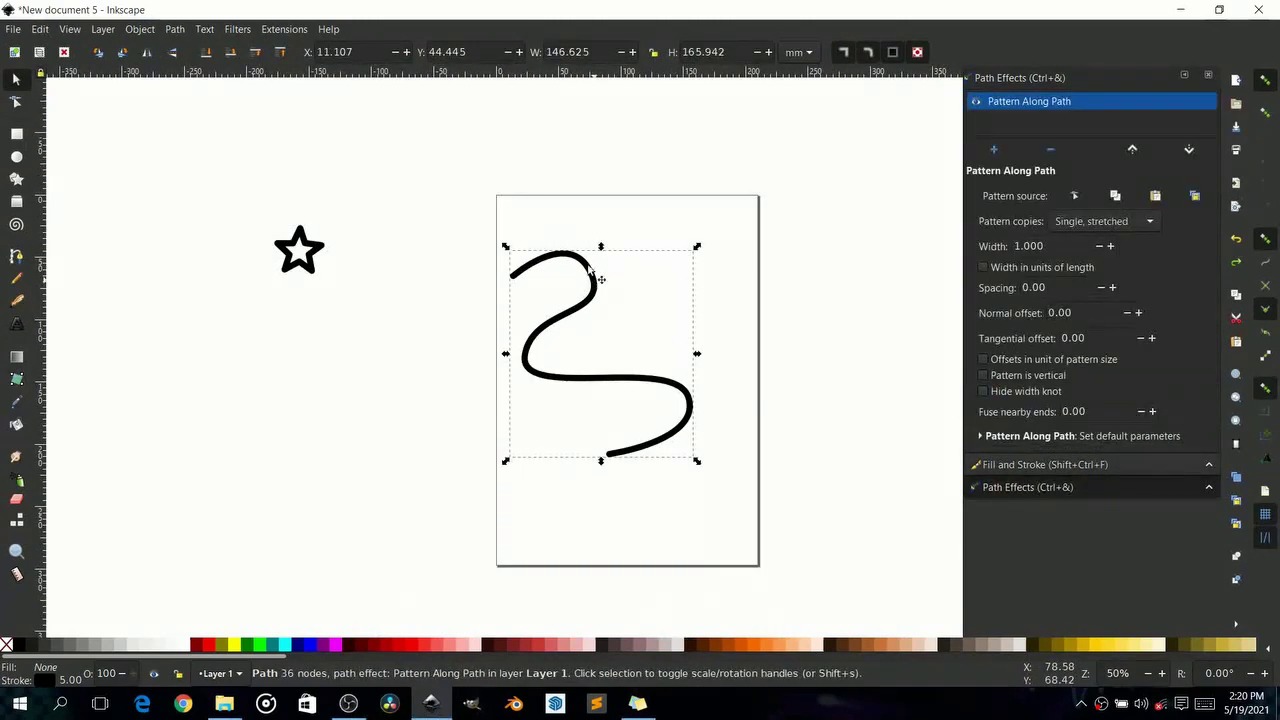
pyautogui.click(322, 250)
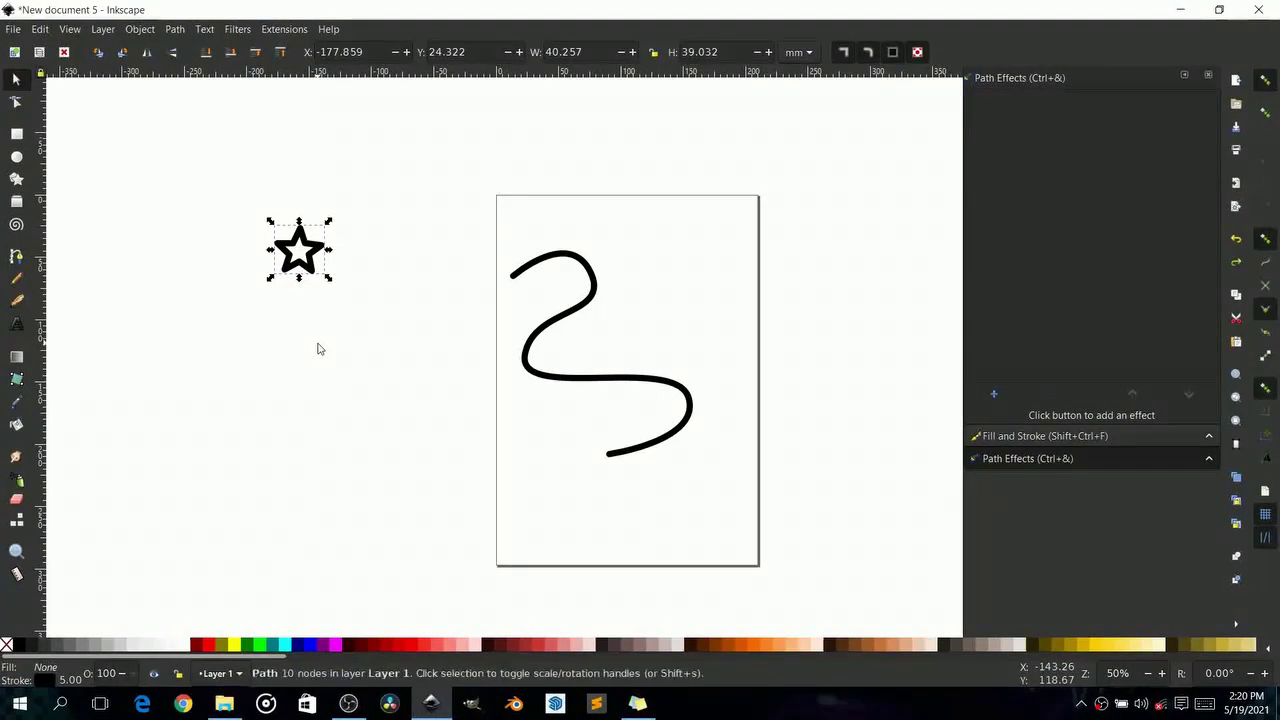
pyautogui.click(575, 259)
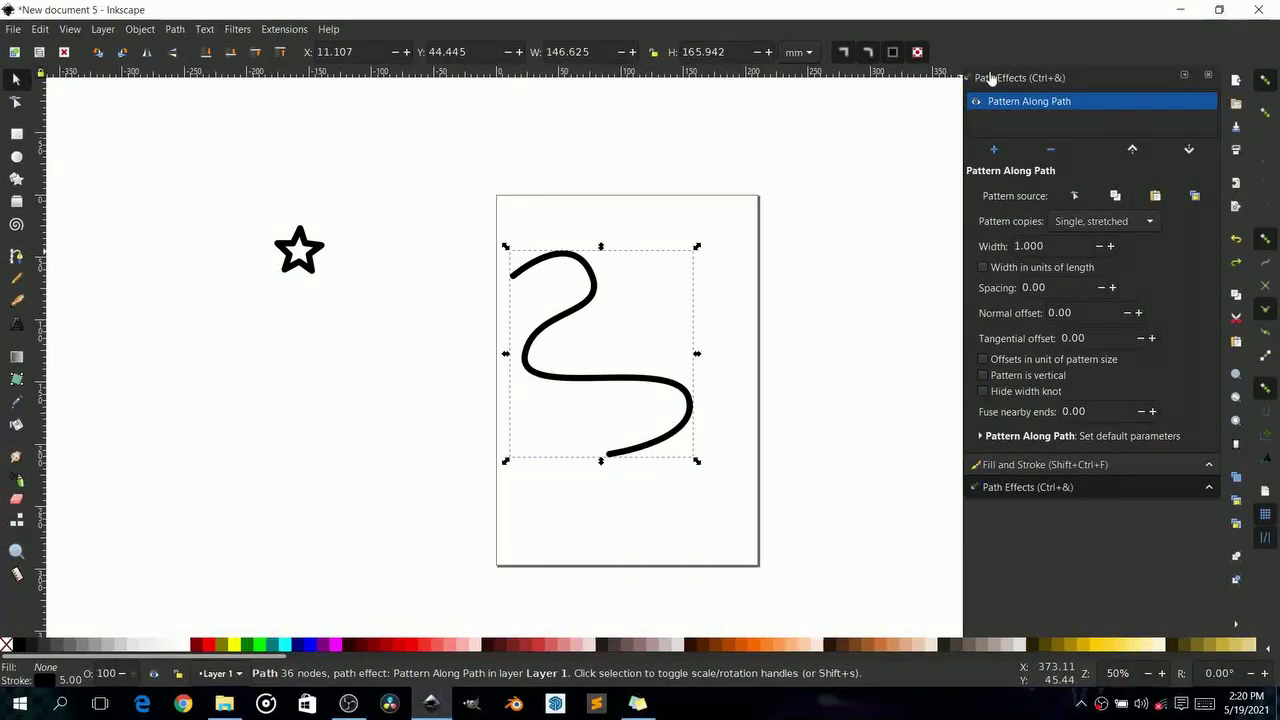
pyautogui.click(1156, 197)
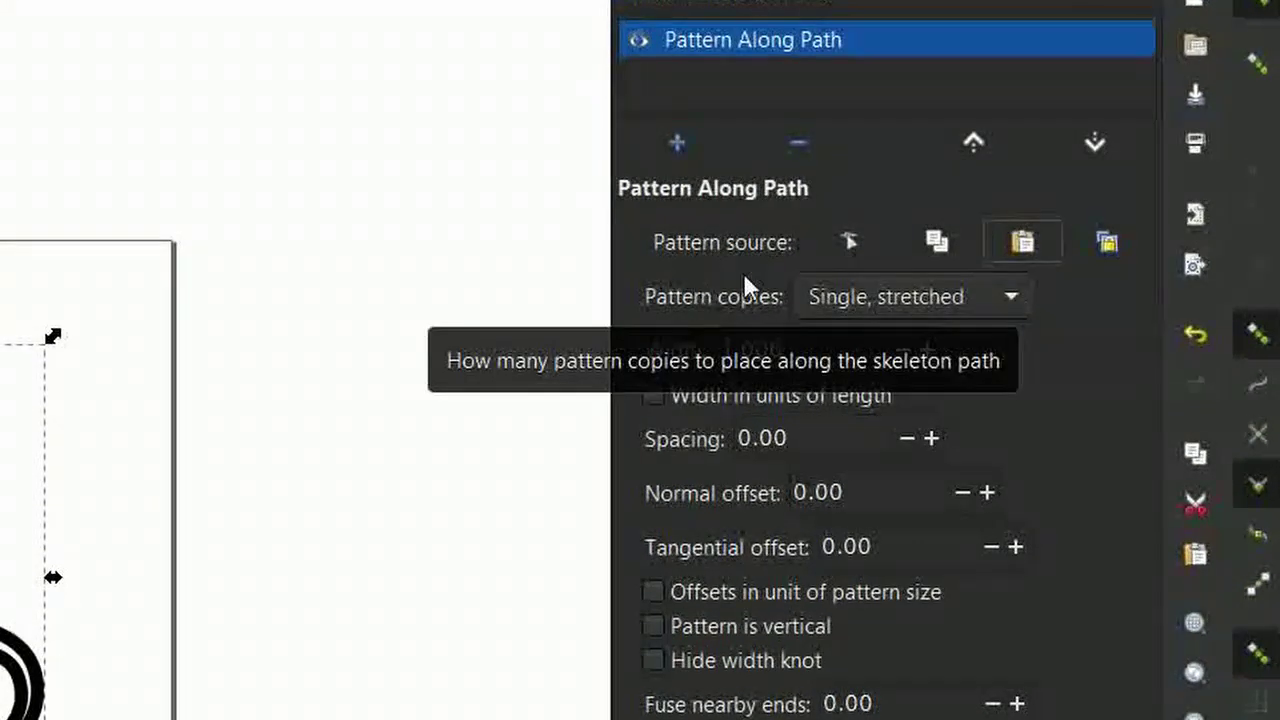
pyautogui.click(840, 287)
pyautogui.click(845, 256)
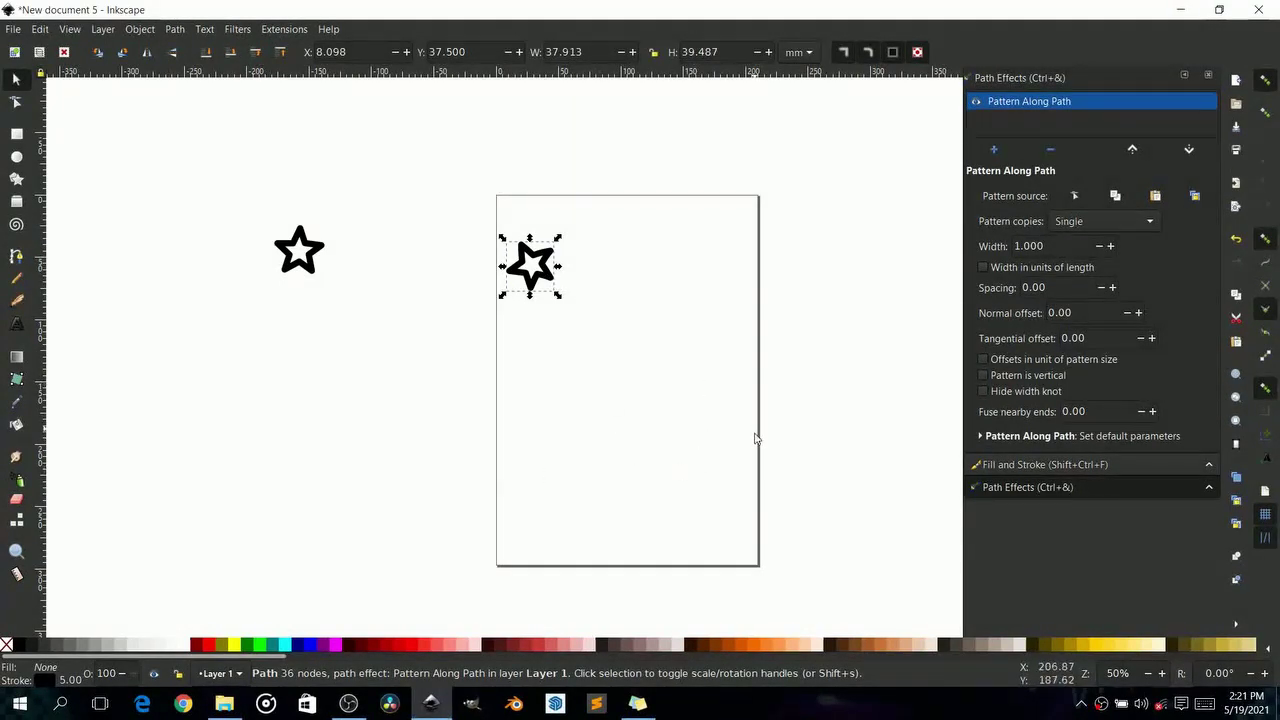
# Set Pattern copies to Repeated, unstretched, and raise the spacing to 16.80
pyautogui.click(1072, 228)
pyautogui.click(1076, 202)
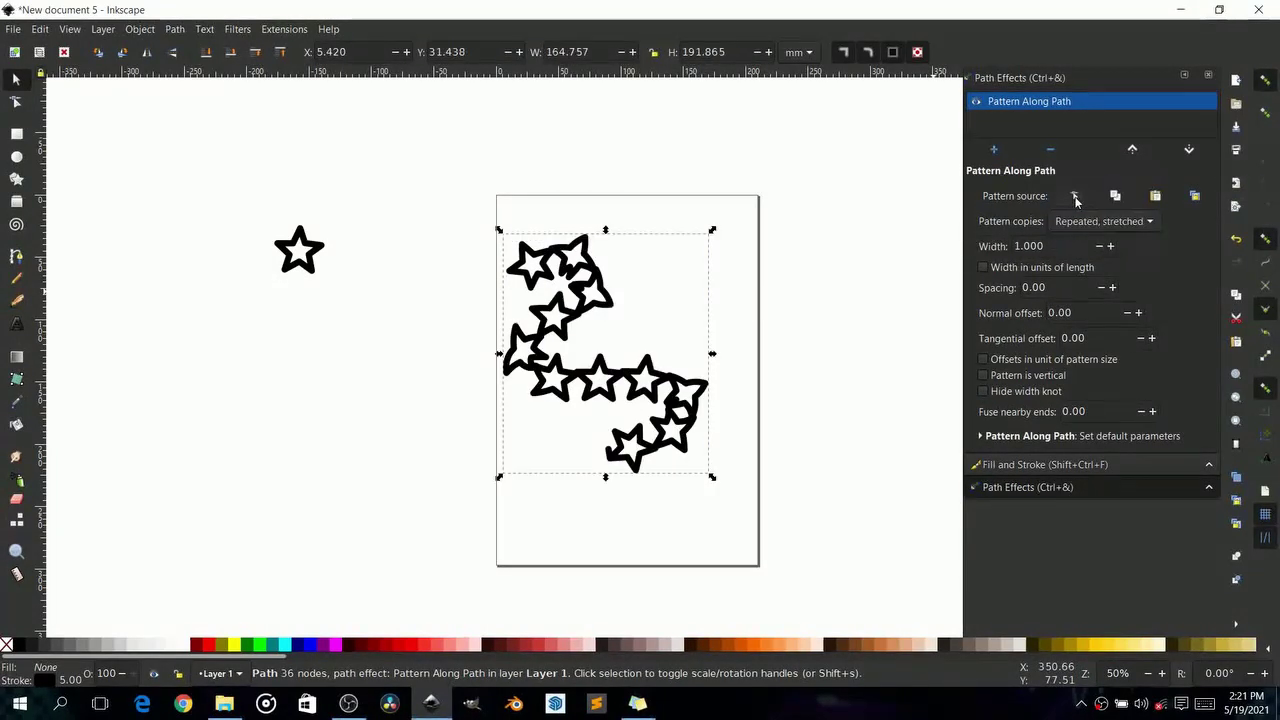
pyautogui.click(1080, 228)
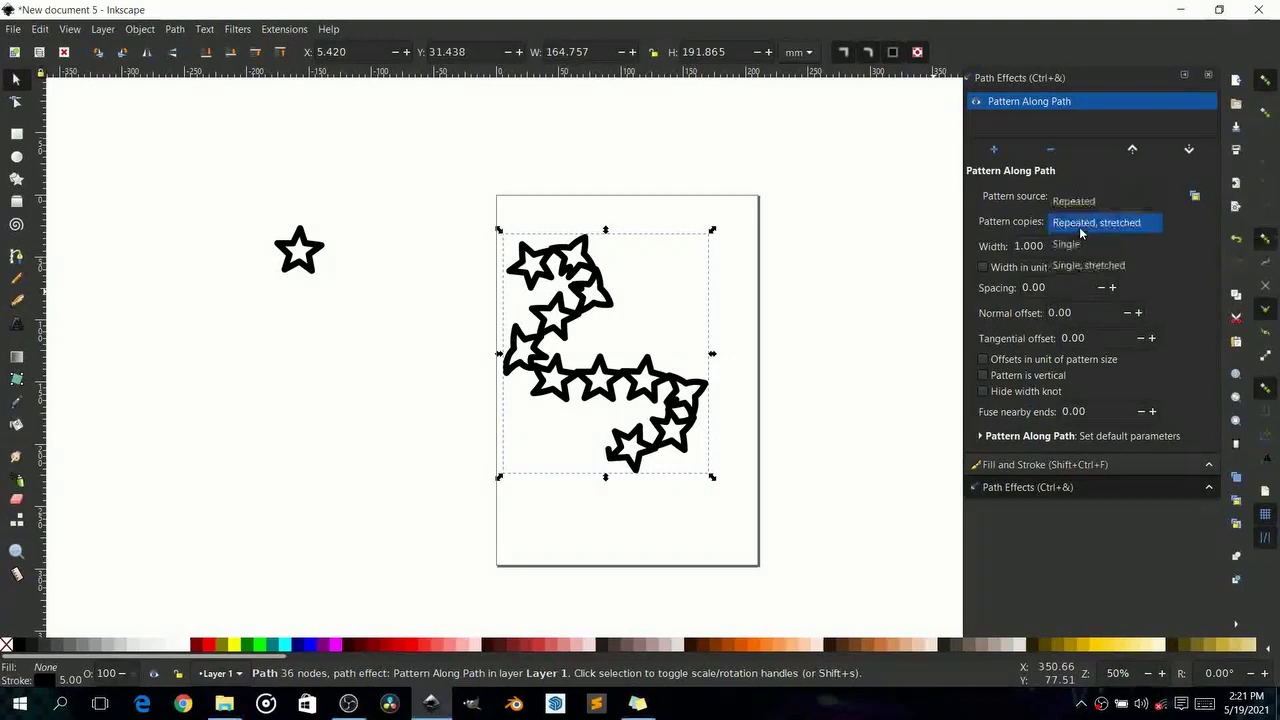
pyautogui.click(1084, 206)
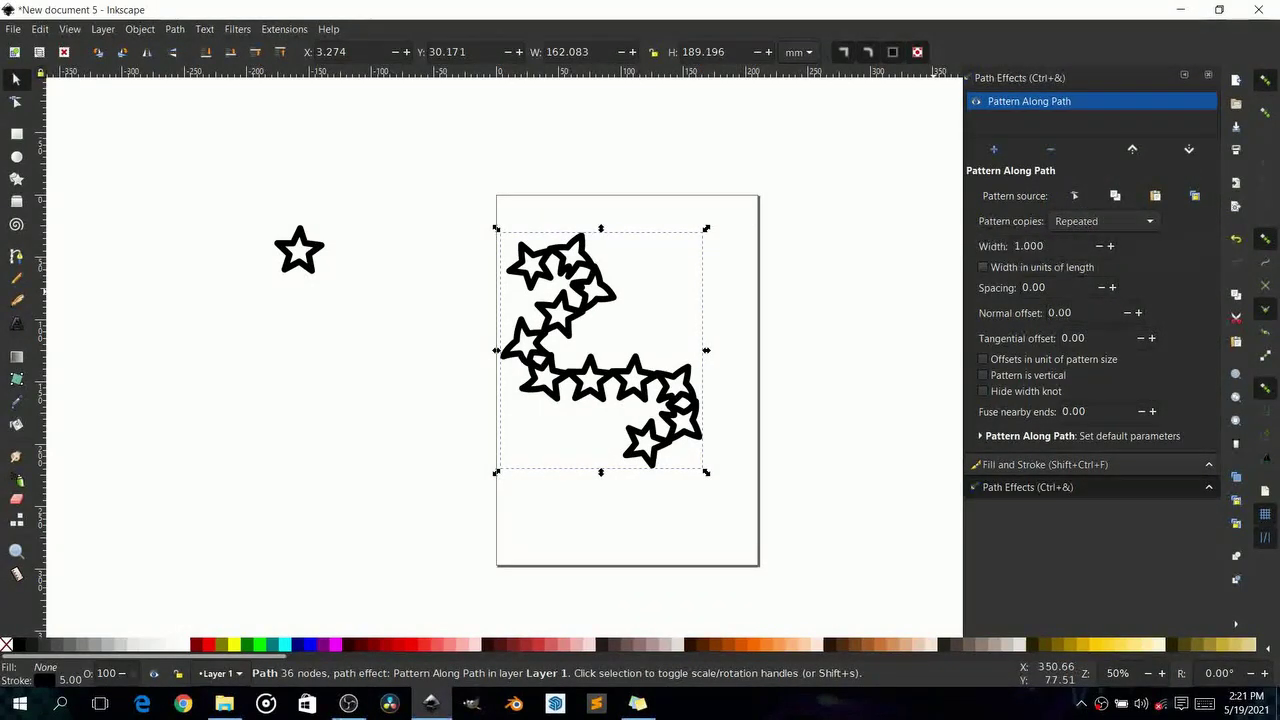
pyautogui.moveTo(1112, 288); pyautogui.dragTo(1112, 288)
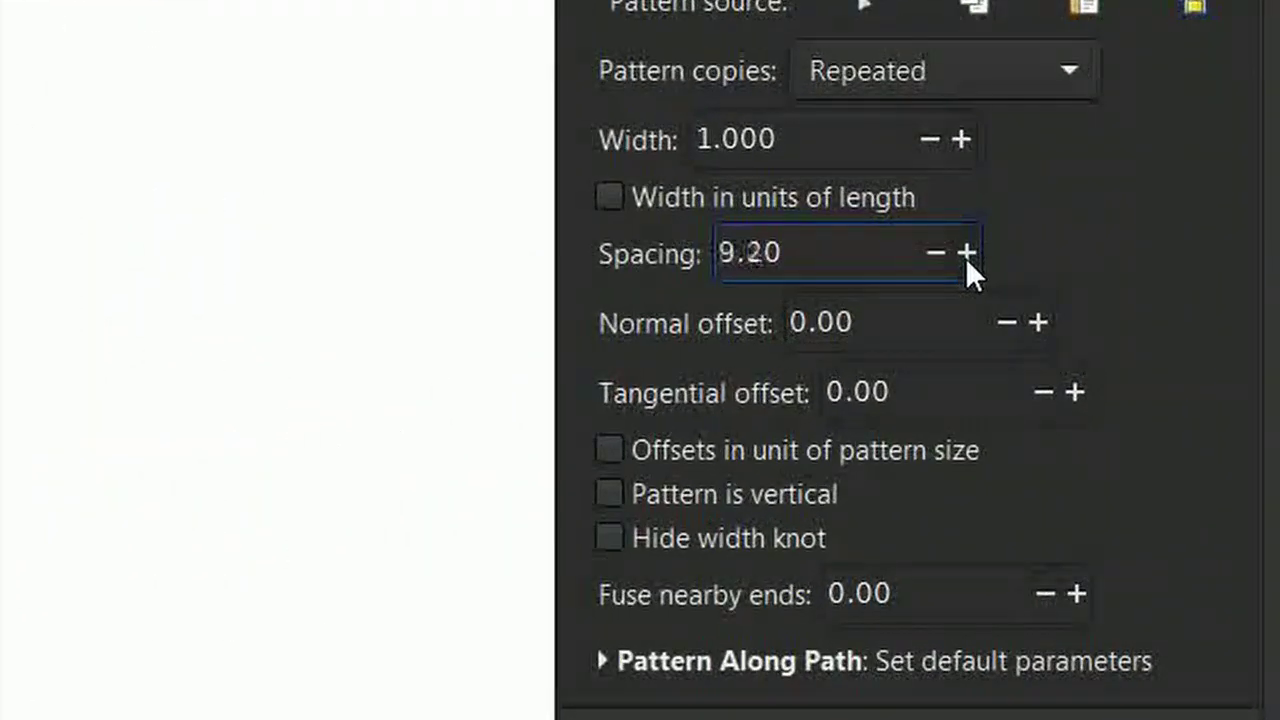
pyautogui.moveTo(965, 257); pyautogui.dragTo(965, 257)
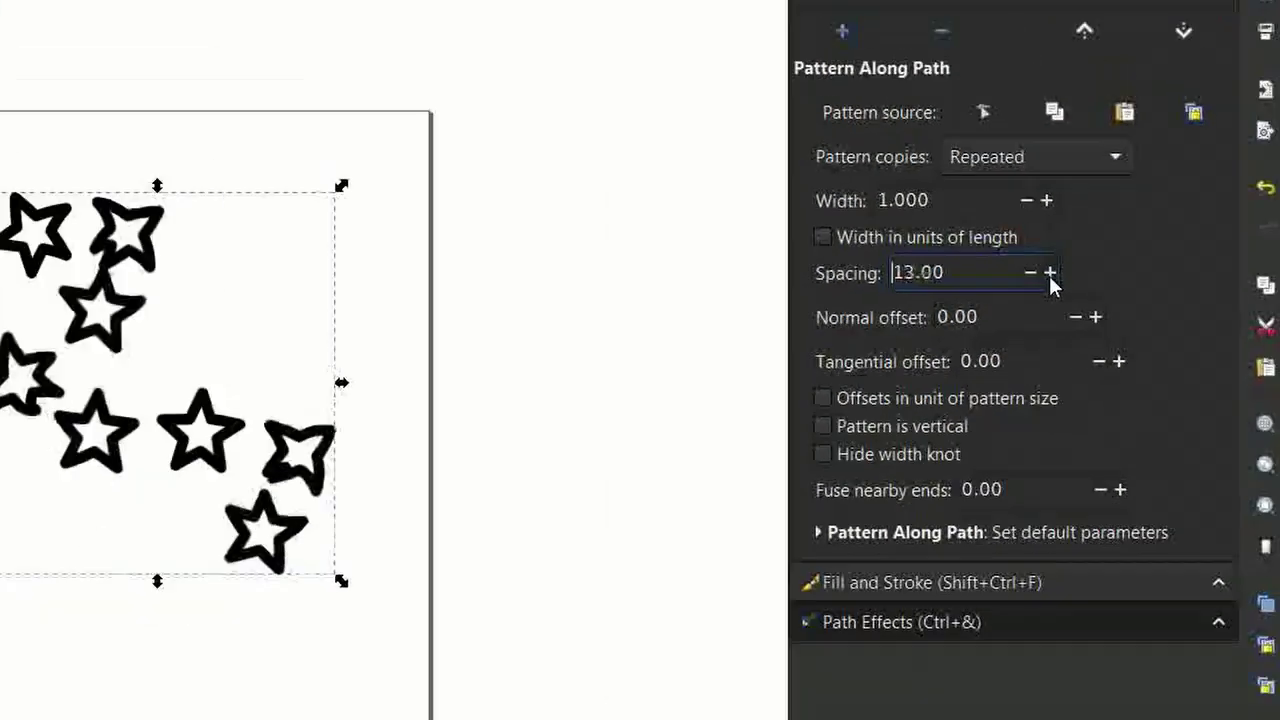
pyautogui.moveTo(1049, 275); pyautogui.dragTo(1113, 292)
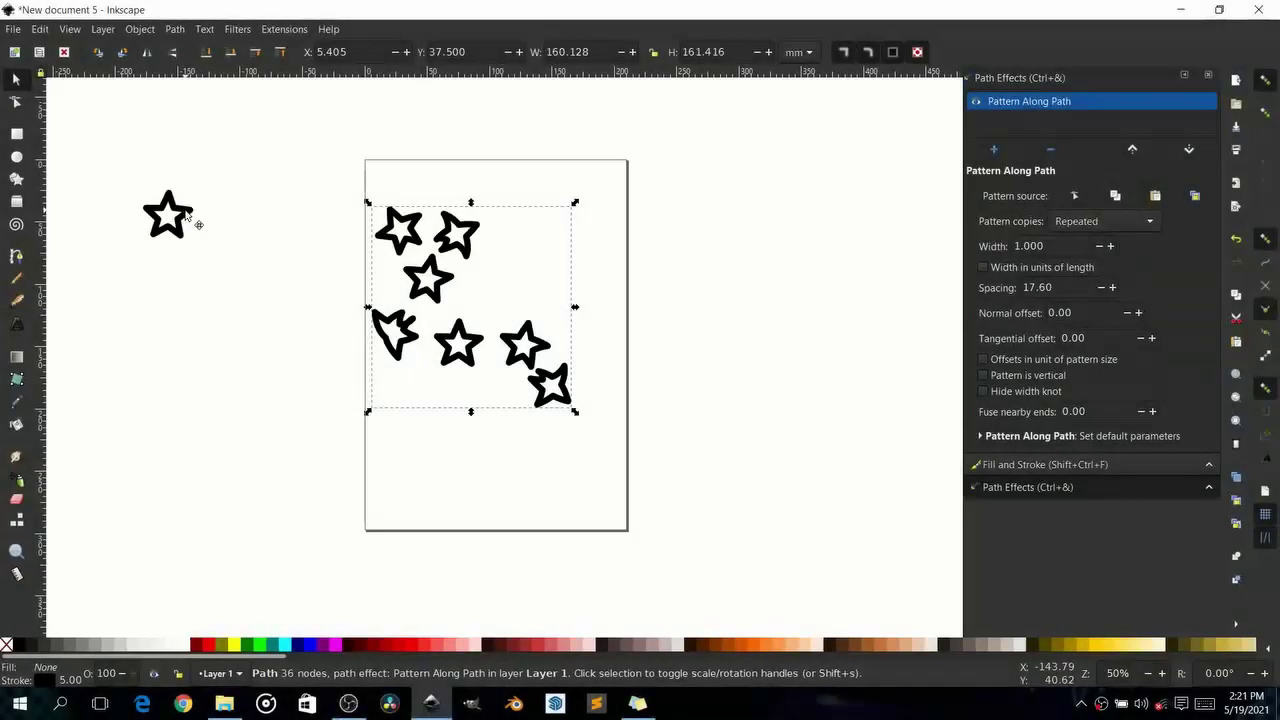
# Shrink the original star beside the page to about half its width
pyautogui.click(183, 216)
pyautogui.hscroll(-4, 505, 237)
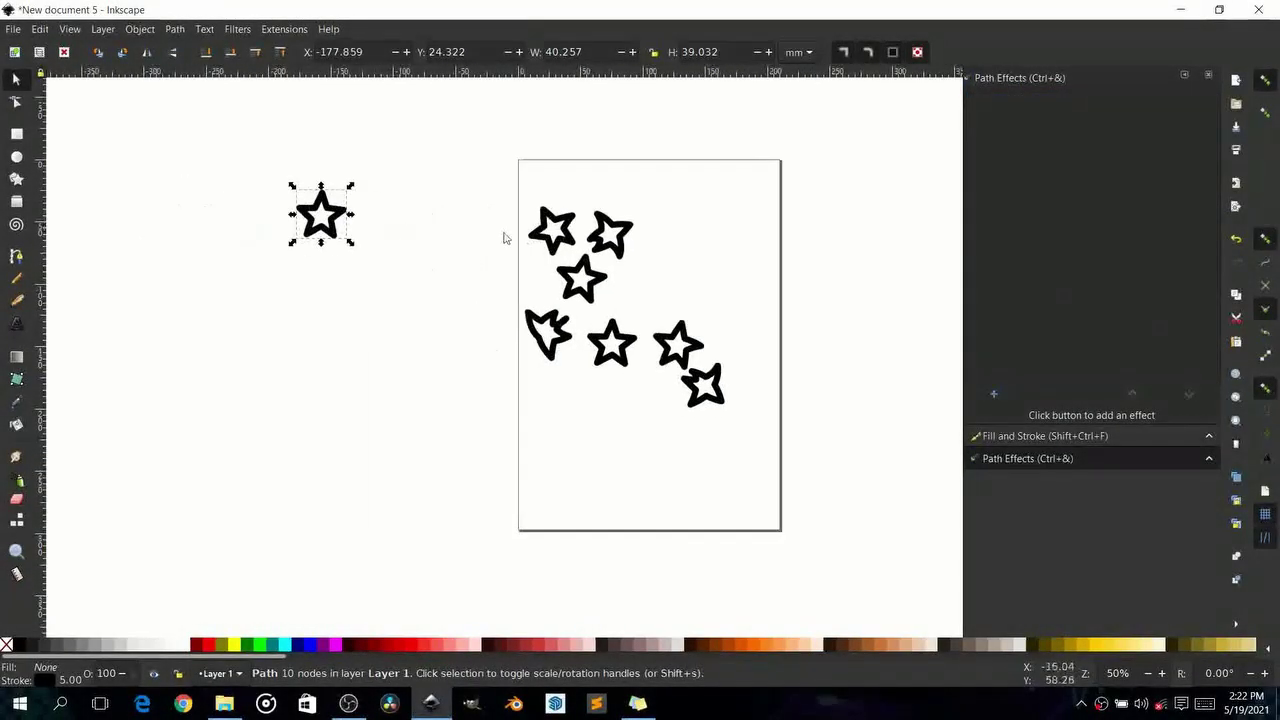
pyautogui.scroll(2, 271, 249)
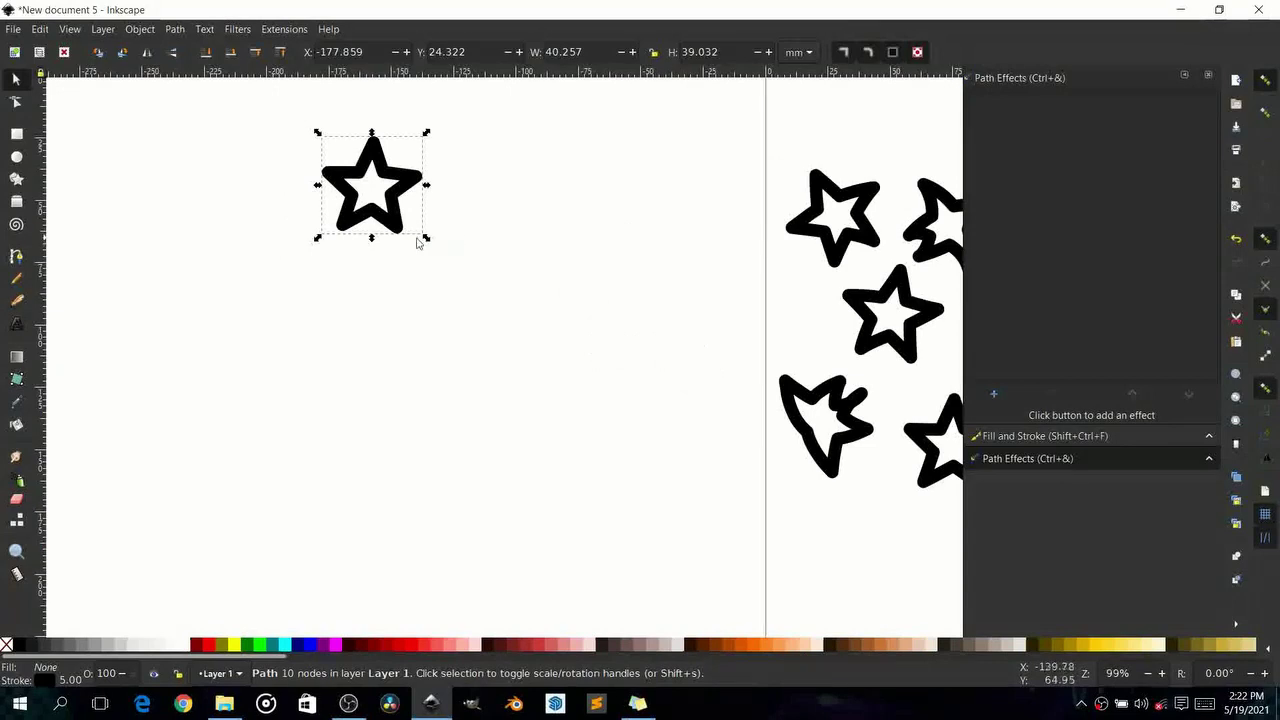
pyautogui.moveTo(426, 243); pyautogui.dragTo(389, 209)
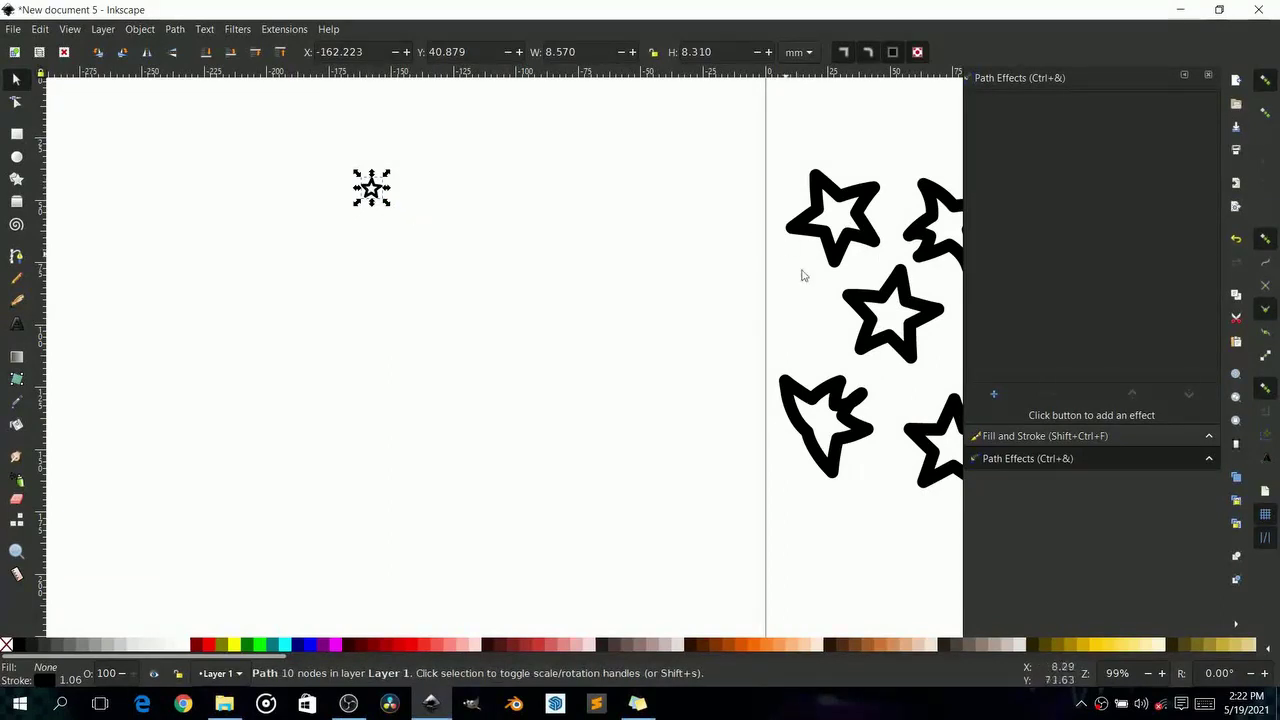
# Paste the small star as the pattern source, then undo that plain paste
pyautogui.hscroll(6, 700, 255)
pyautogui.click(664, 240)
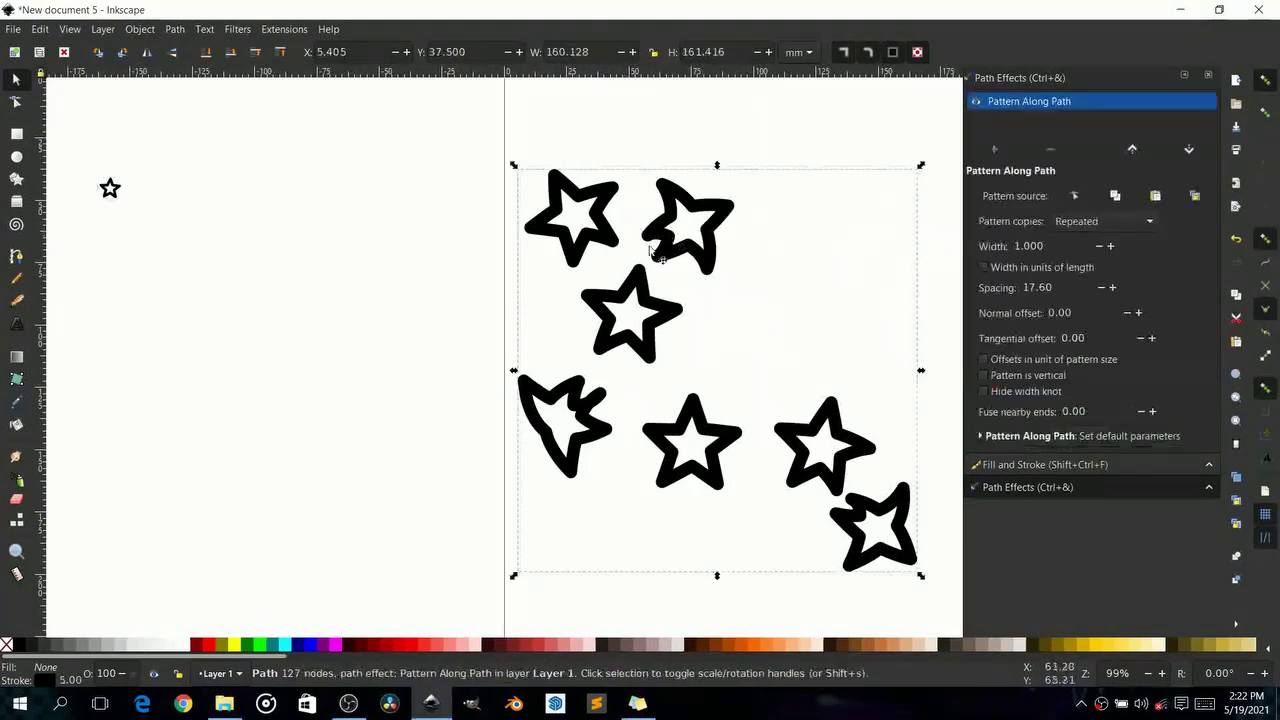
pyautogui.scroll(-2, 556, 321)
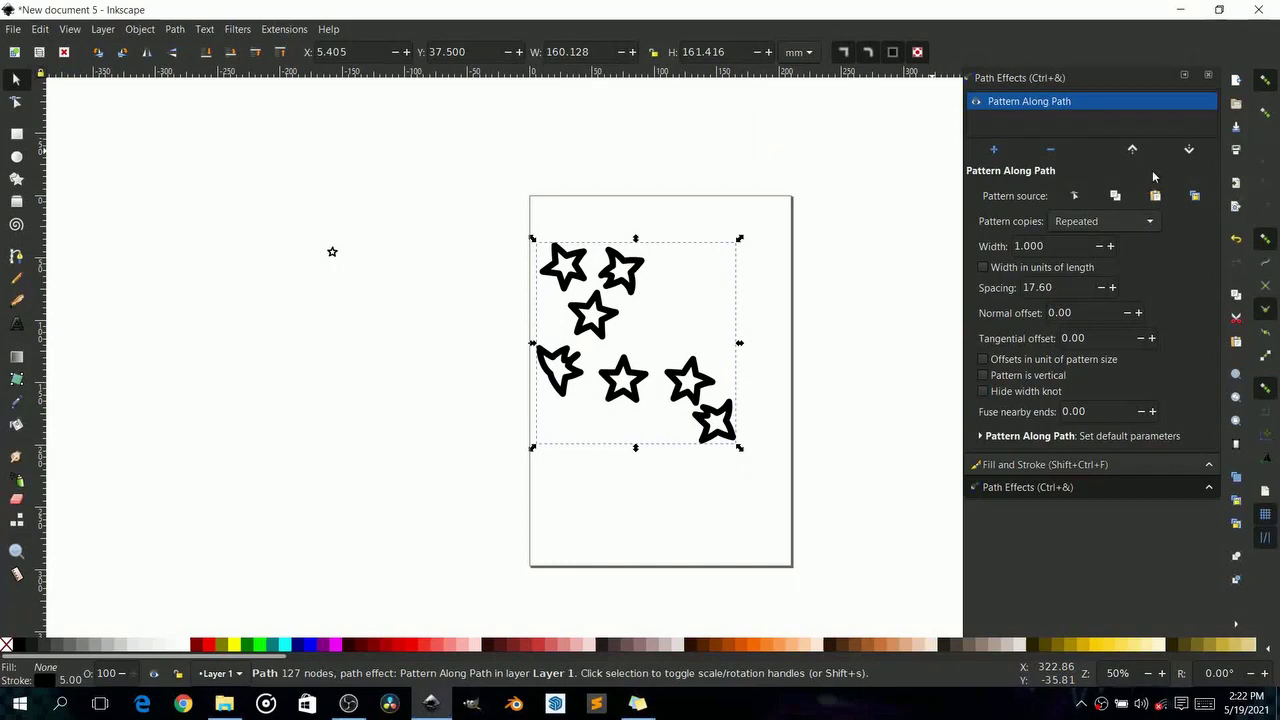
pyautogui.moveTo(286, 202); pyautogui.dragTo(391, 329)
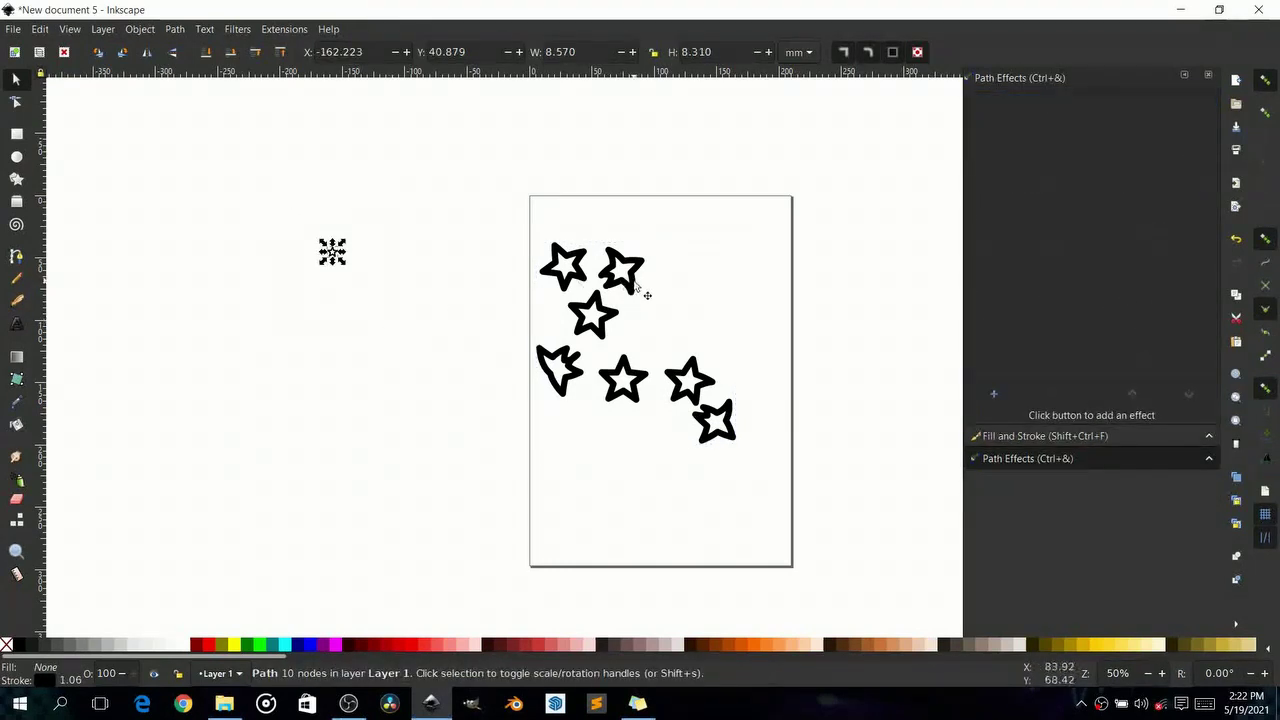
pyautogui.click(634, 287)
pyautogui.click(1156, 197)
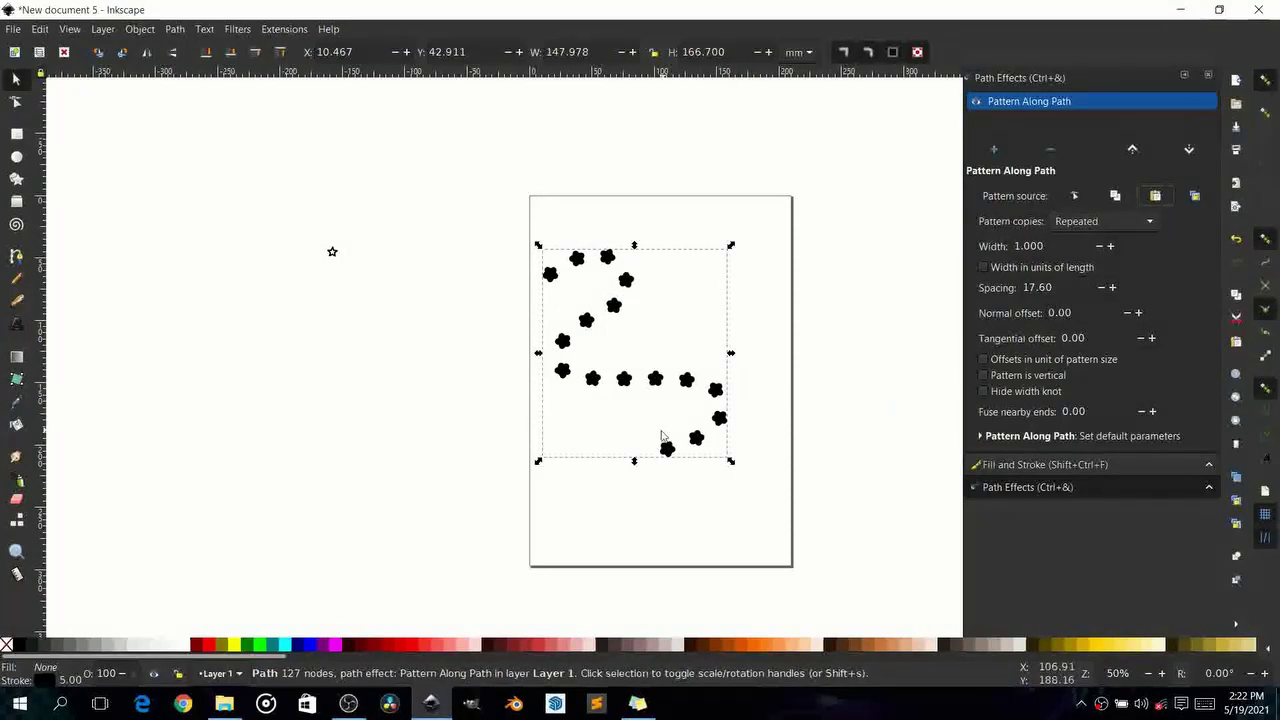
pyautogui.scroll(4, 645, 380)
pyautogui.scroll(-2, 645, 380)
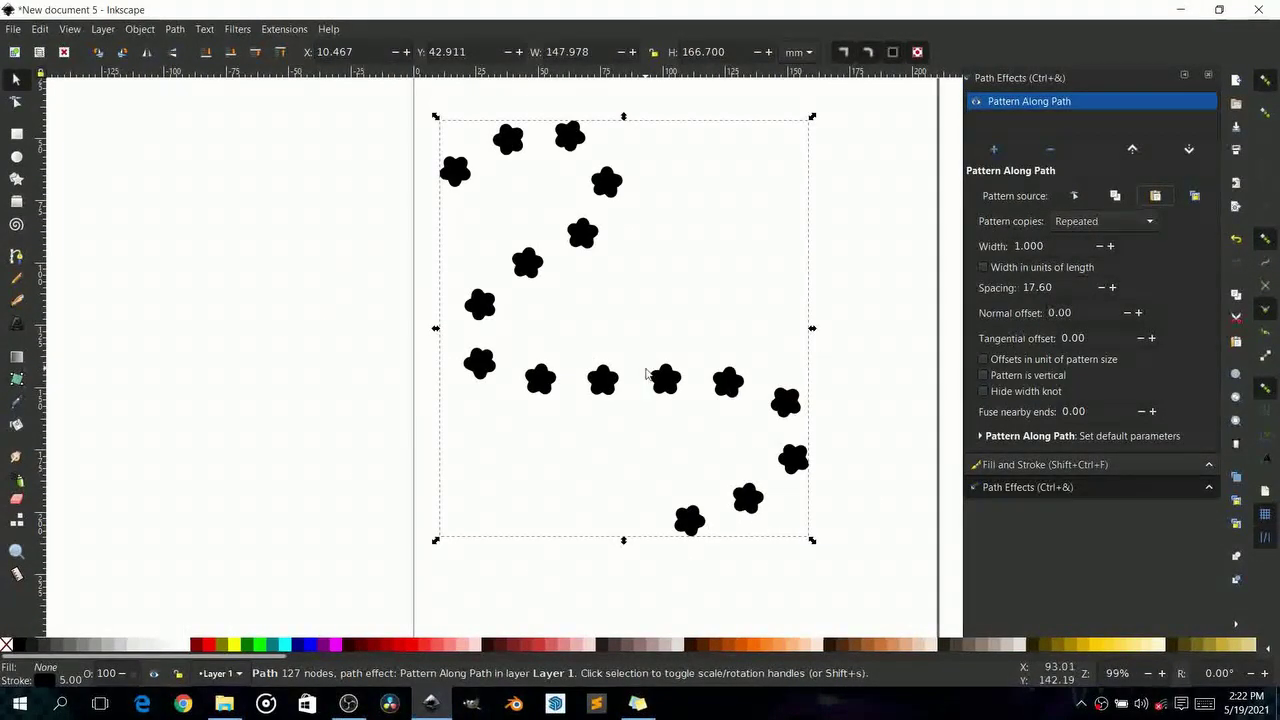
pyautogui.scroll(-2, 645, 373)
pyautogui.hotkey('ctrl', 'z')
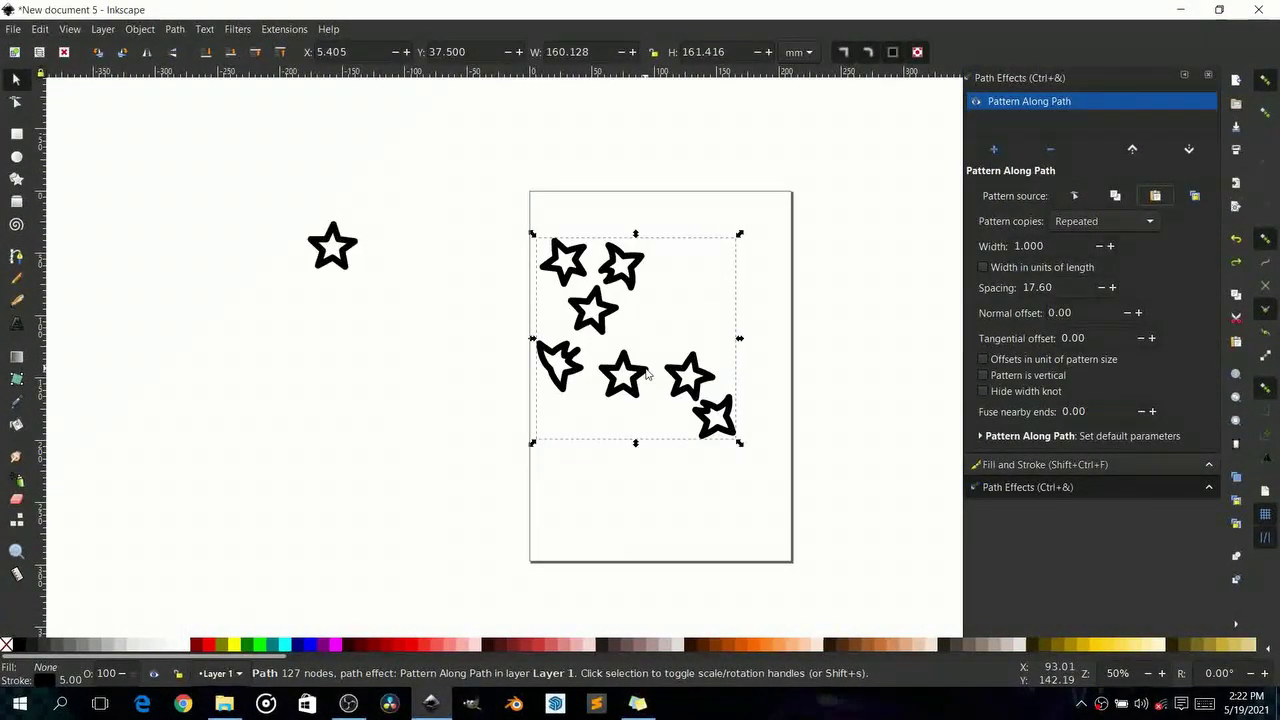
# Copy the small star and link the pattern path to it via 'Link to path in clipboard'
pyautogui.click(349, 262)
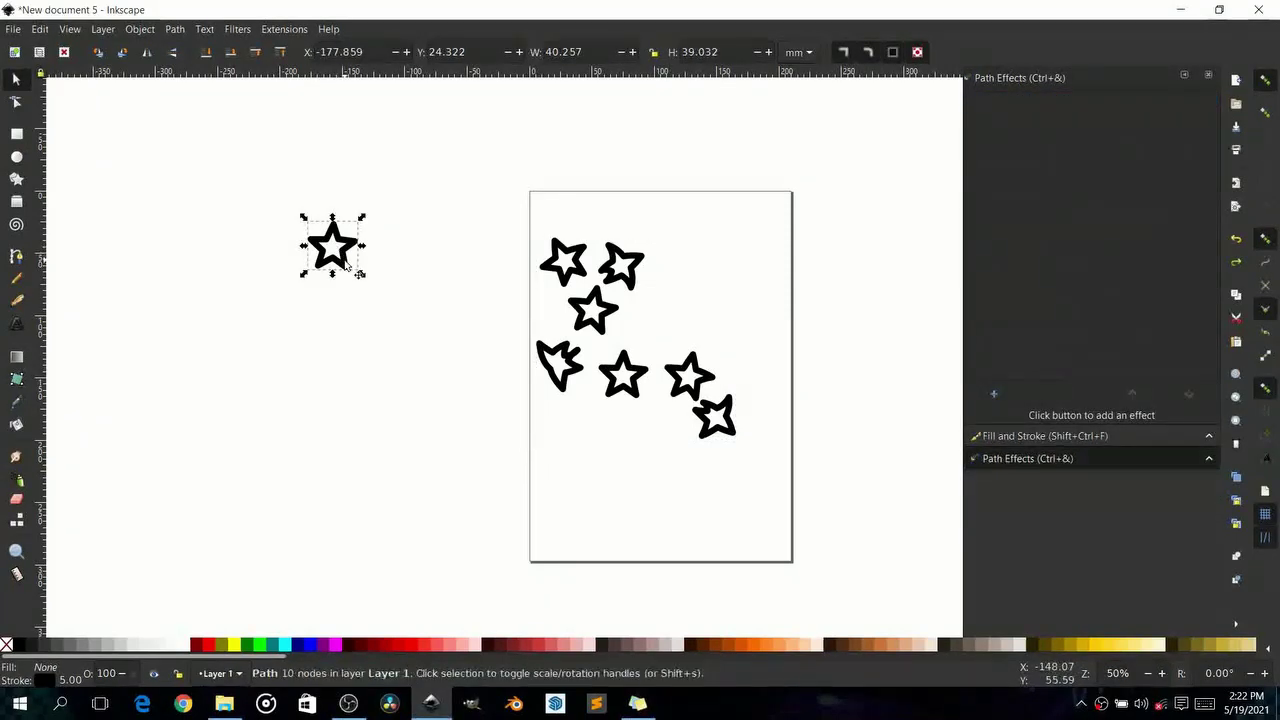
pyautogui.click(600, 287)
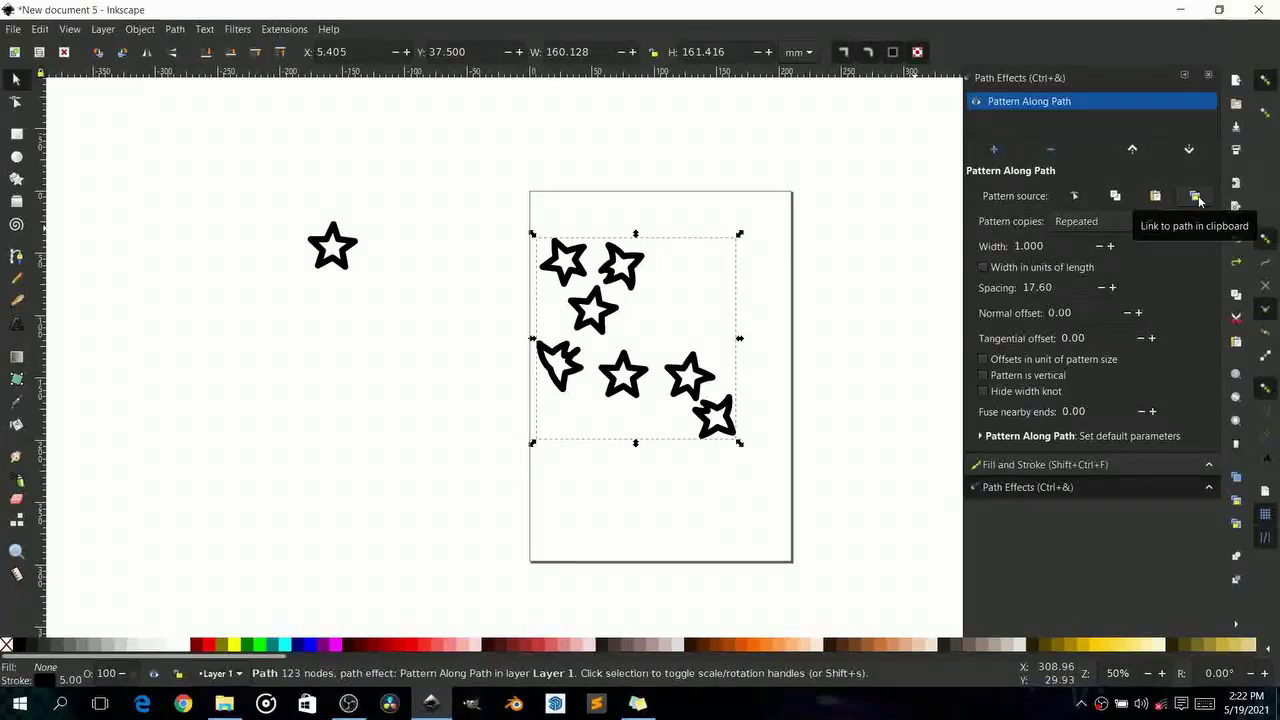
pyautogui.click(1196, 197)
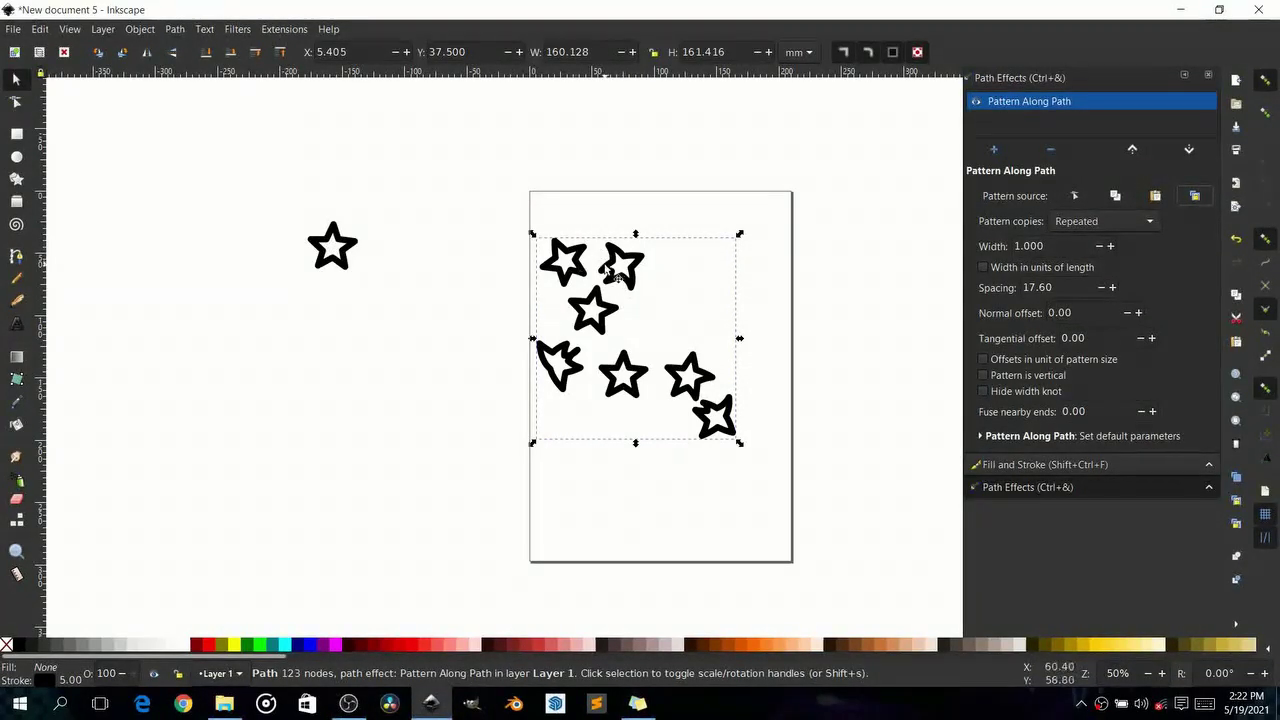
pyautogui.click(357, 263)
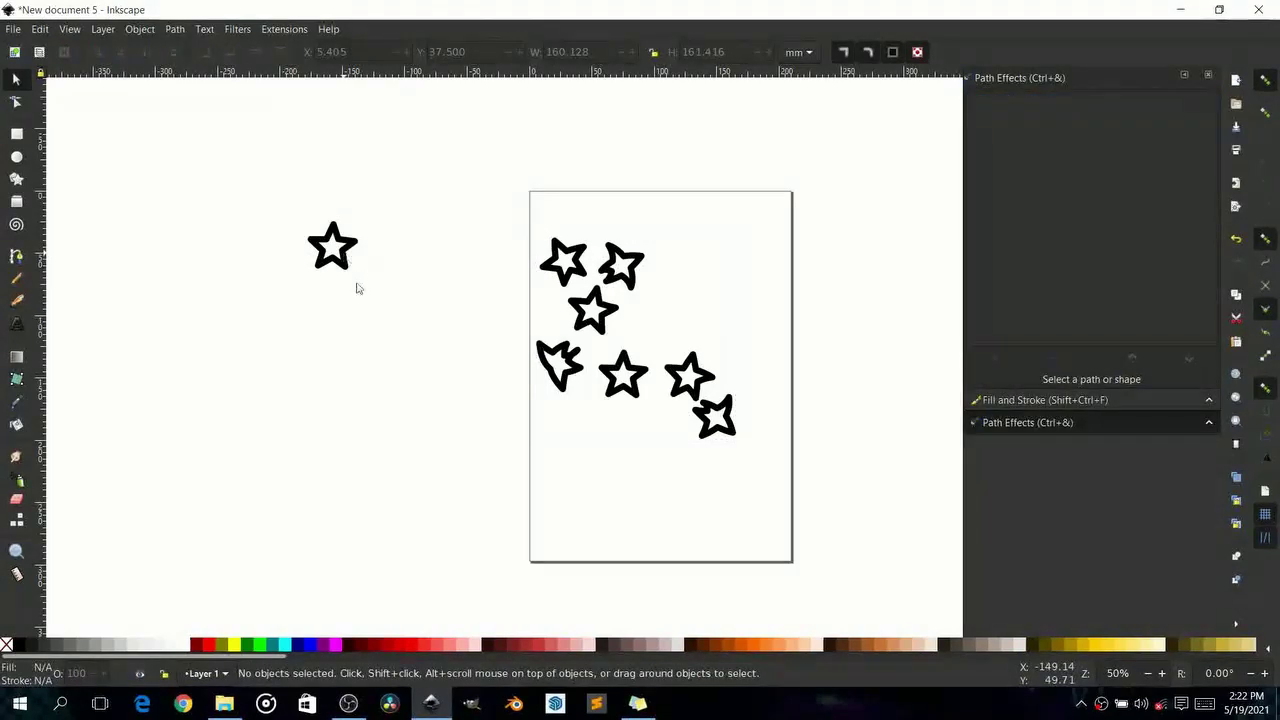
pyautogui.click(345, 270)
# Scale the source star up around its centre to 16.809 × 16.328 mm
pyautogui.moveTo(359, 279)
pyautogui.mouseDown()
pyautogui.moveTo(432, 340)
pyautogui.moveTo(343, 273)
pyautogui.mouseUp()
pyautogui.keyDown('ctrl'); pyautogui.scroll(5, 350, 274); pyautogui.keyUp('ctrl')
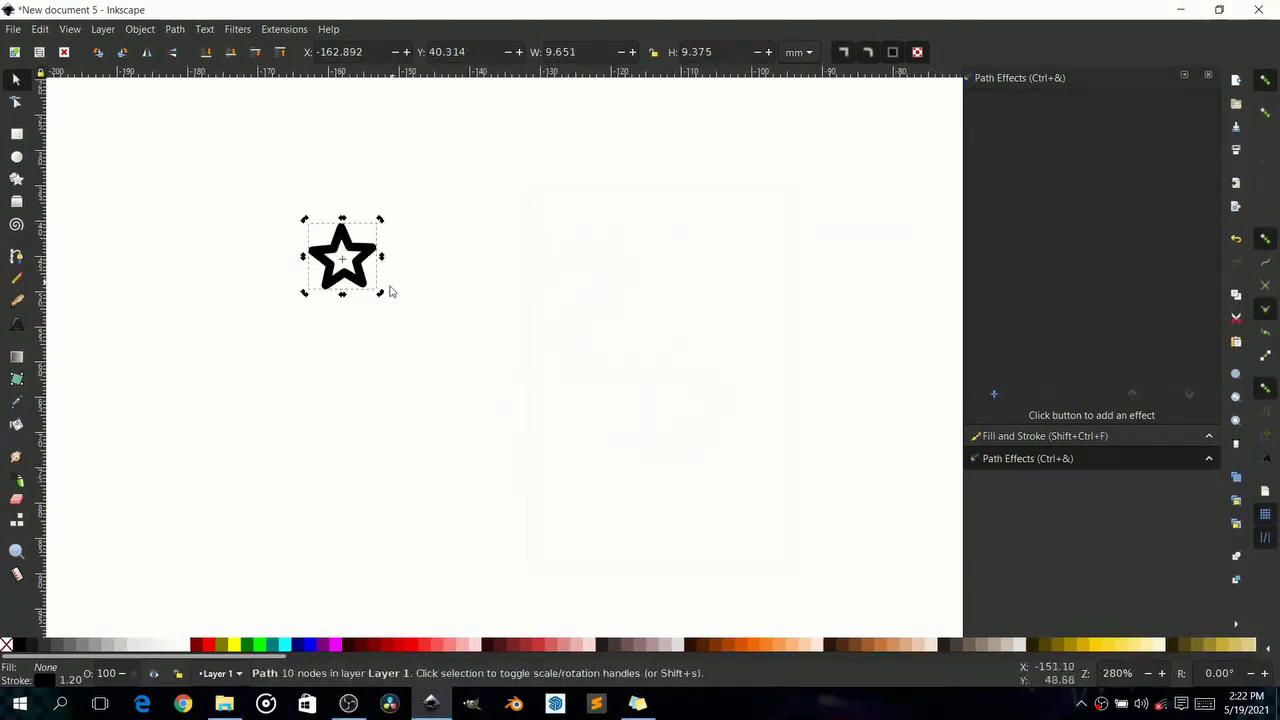
pyautogui.moveTo(380, 293); pyautogui.dragTo(414, 323)
pyautogui.keyDown('ctrl'); pyautogui.scroll(-3, 344, 352); pyautogui.keyUp('ctrl')
# Make the source star's outline red using the HSL sliders in Fill and Stroke
pyautogui.hotkey('ctrl', 'shift', 'f')
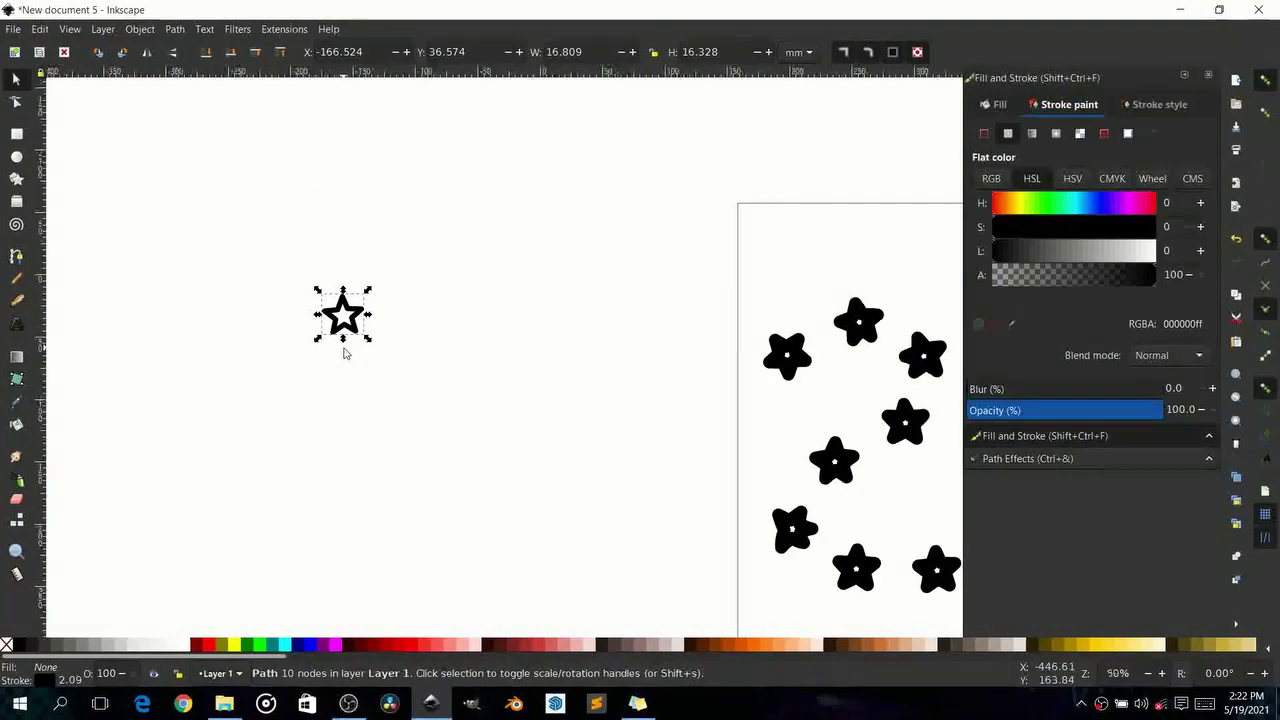
pyautogui.keyDown('ctrl'); pyautogui.scroll(-2, 344, 352); pyautogui.keyUp('ctrl')
pyautogui.click(1052, 251)
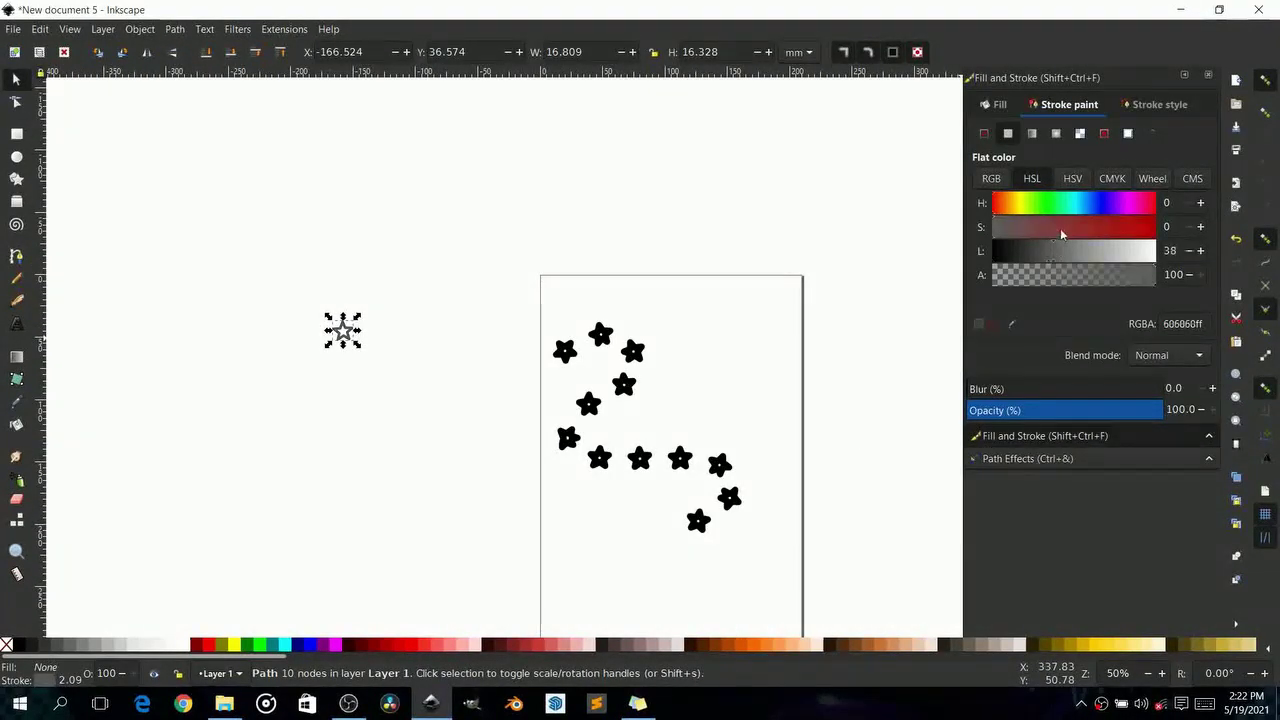
pyautogui.click(1104, 229)
pyautogui.keyDown('ctrl'); pyautogui.scroll(4, 528, 363); pyautogui.keyUp('ctrl')
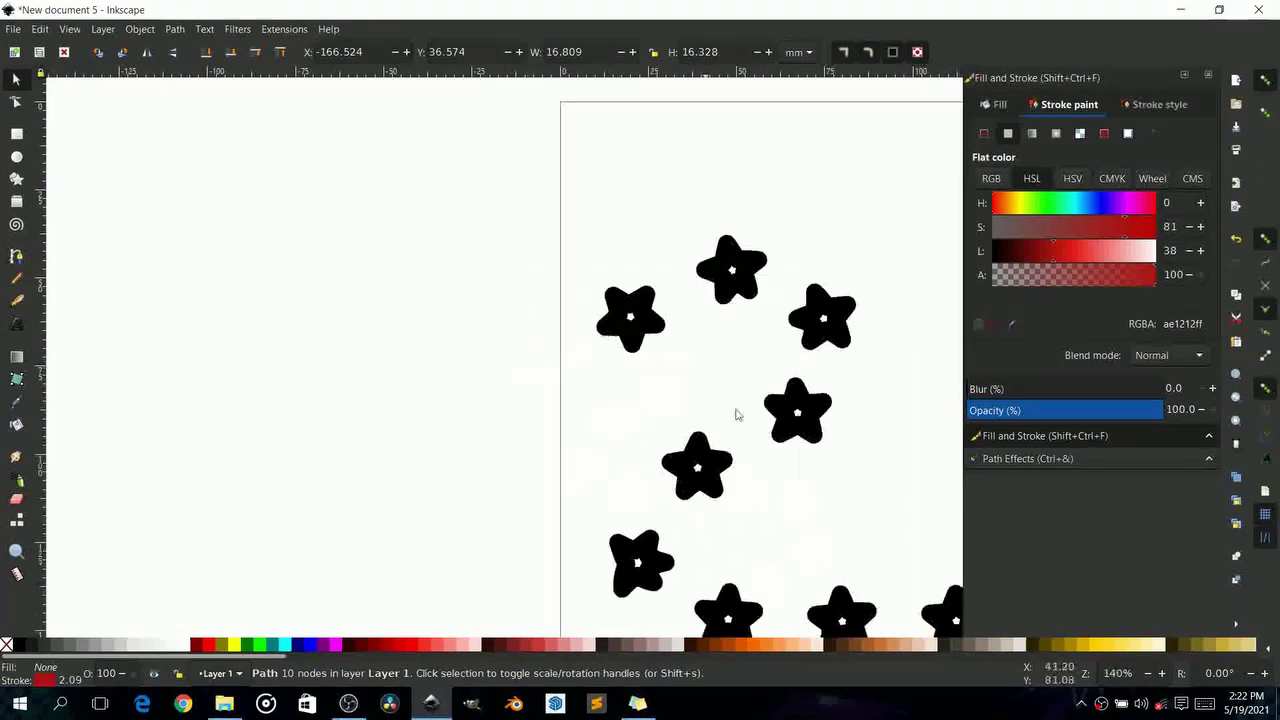
pyautogui.keyDown('ctrl'); pyautogui.scroll(-3, 569, 366); pyautogui.keyUp('ctrl')
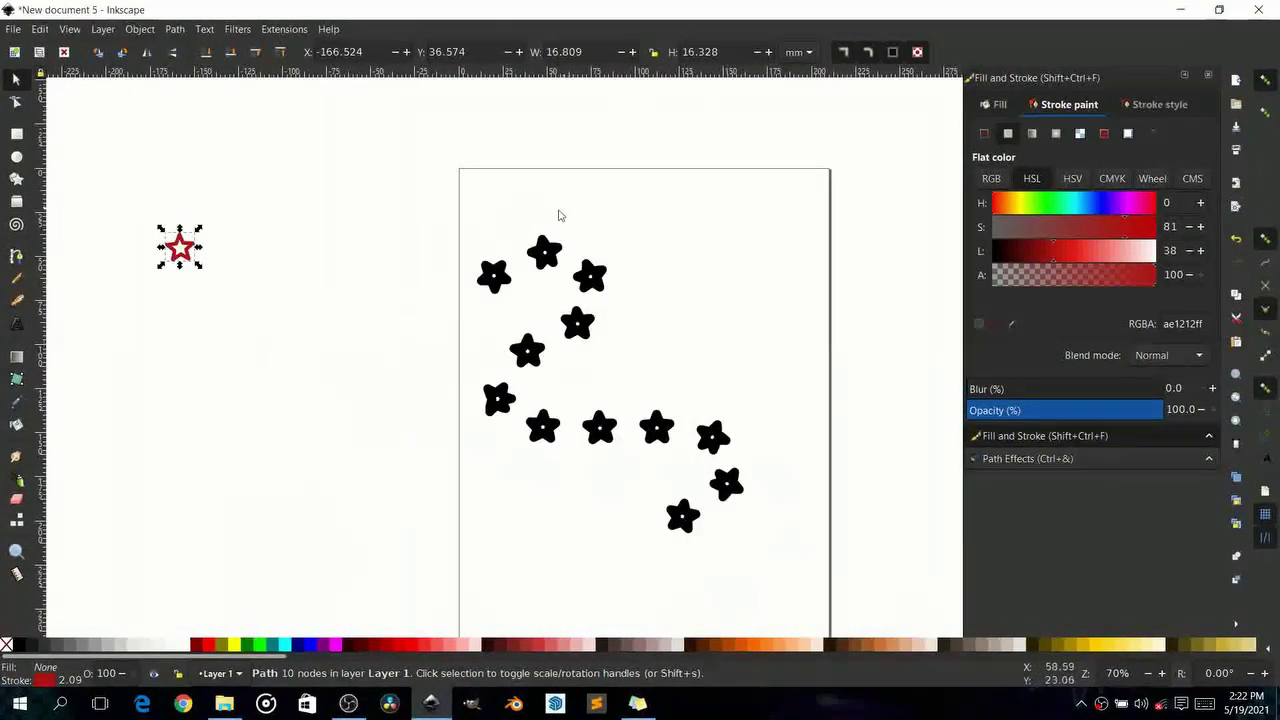
pyautogui.click(356, 364)
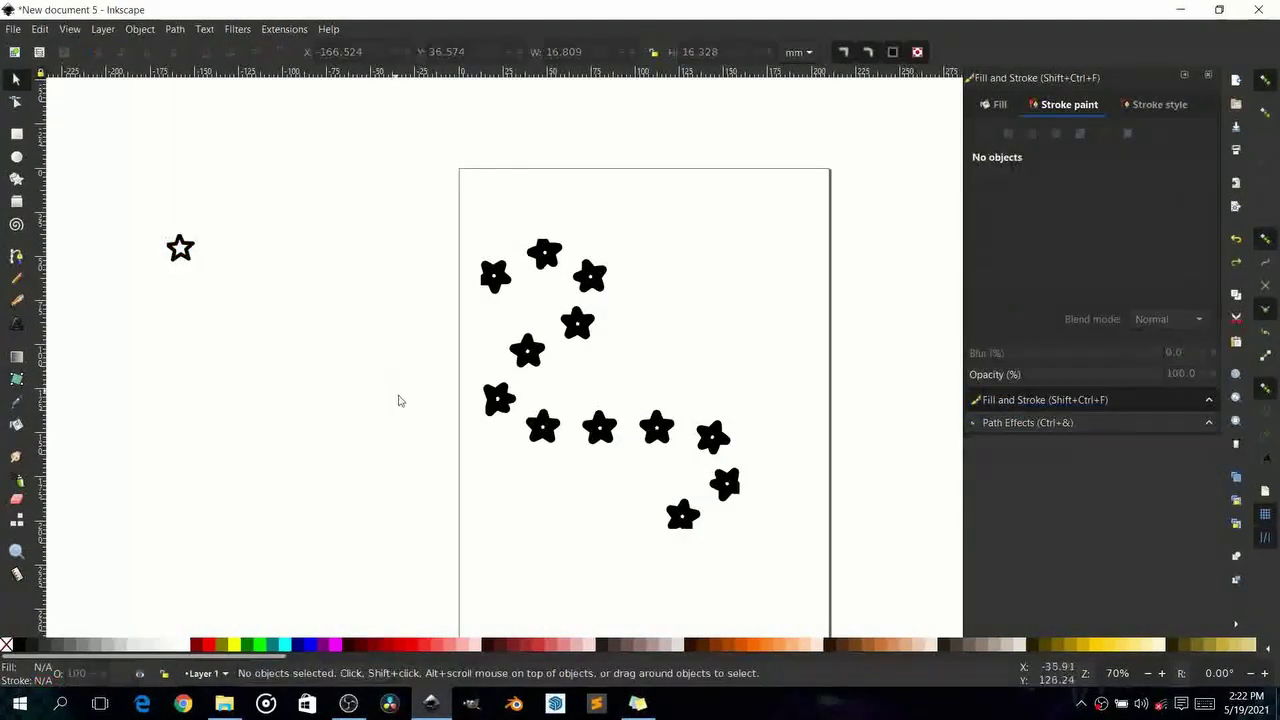
# Select the star pattern and set its stroke to green with the HSL hue, saturation and lightness sliders
pyautogui.click(593, 279)
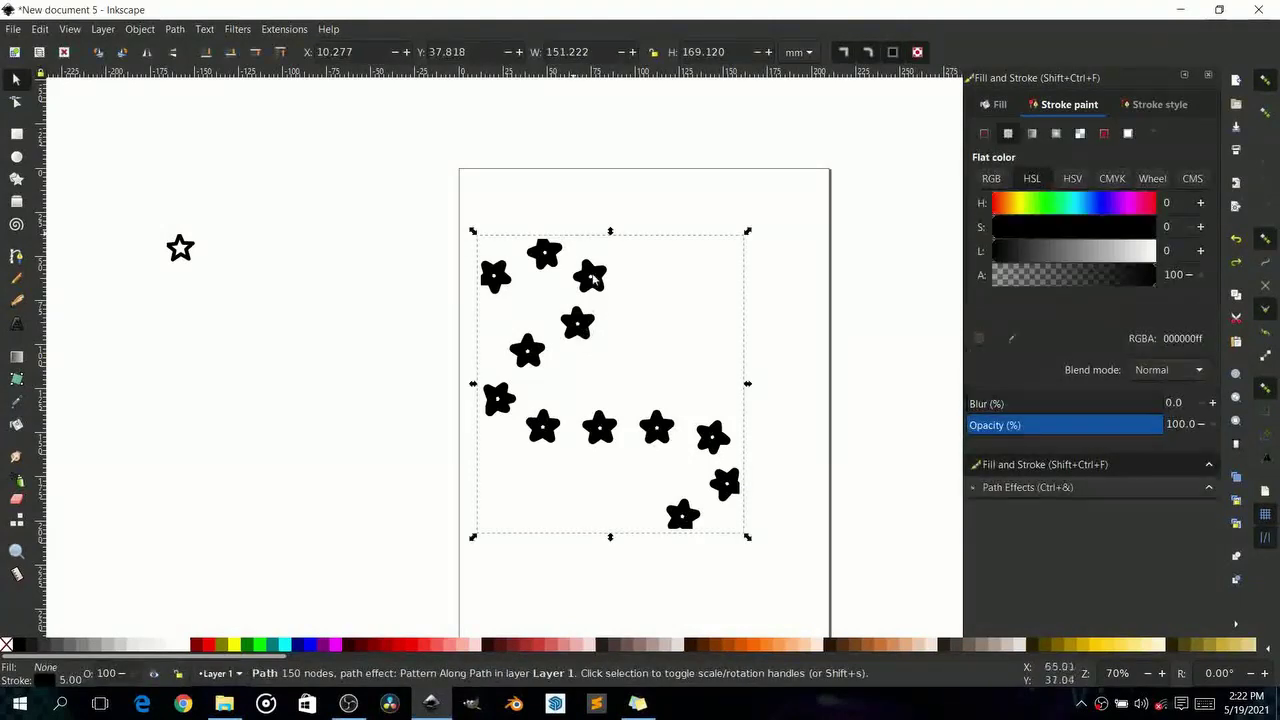
pyautogui.keyDown('ctrl'); pyautogui.scroll(-2, 744, 521); pyautogui.keyUp('ctrl')
pyautogui.keyDown('ctrl'); pyautogui.scroll(3, 744, 521); pyautogui.keyUp('ctrl')
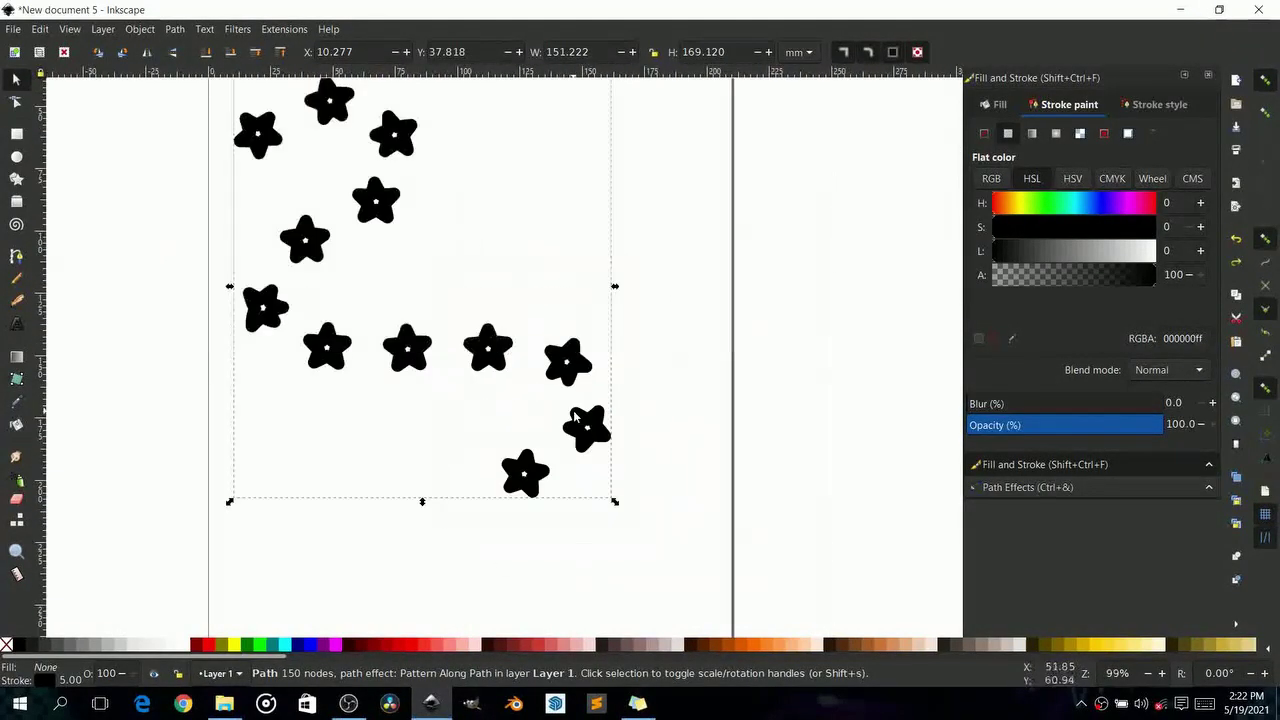
pyautogui.keyDown('ctrl'); pyautogui.scroll(-2, 618, 392); pyautogui.keyUp('ctrl')
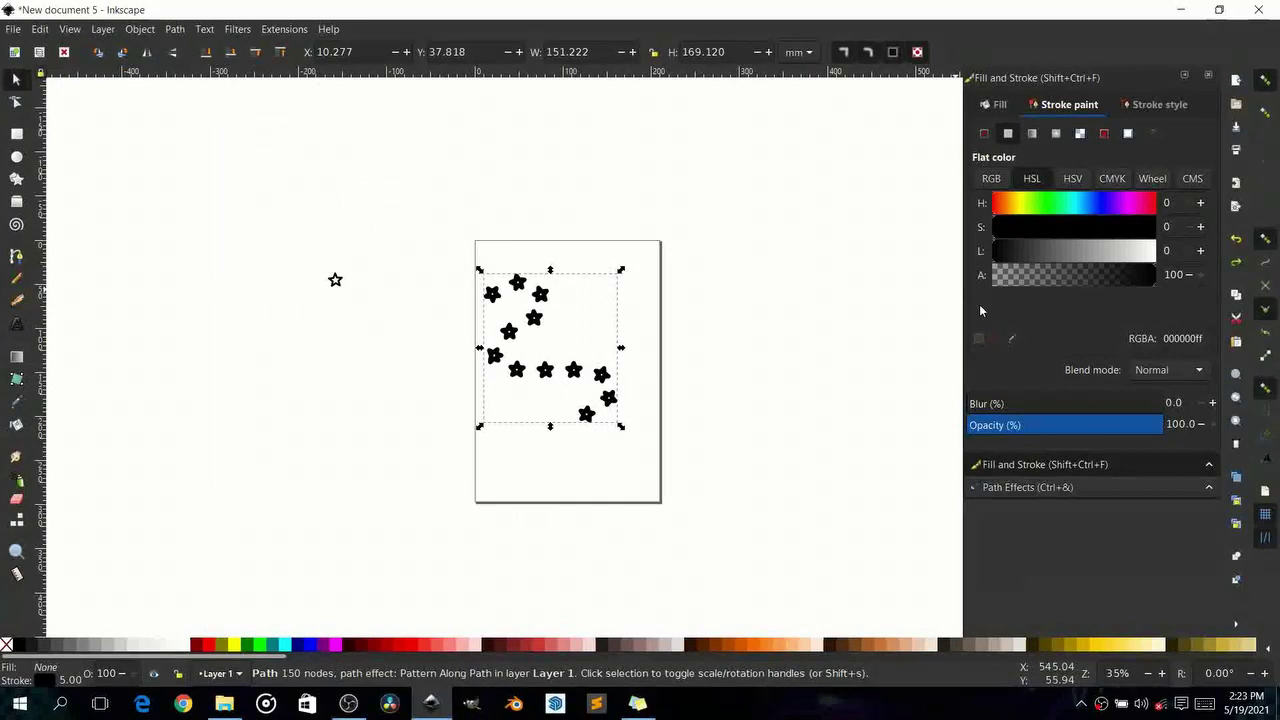
pyautogui.click(1045, 206)
pyautogui.click(1093, 232)
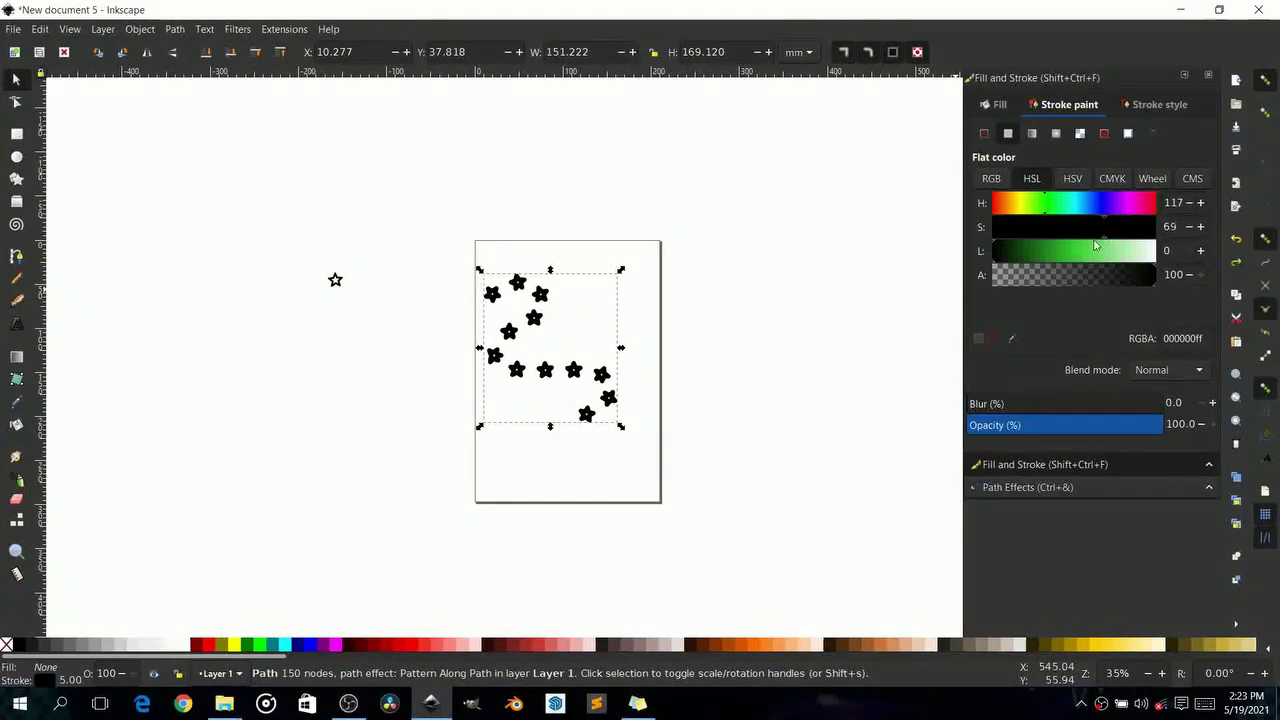
pyautogui.click(1066, 252)
pyautogui.keyDown('ctrl'); pyautogui.scroll(4, 620, 360); pyautogui.keyUp('ctrl')
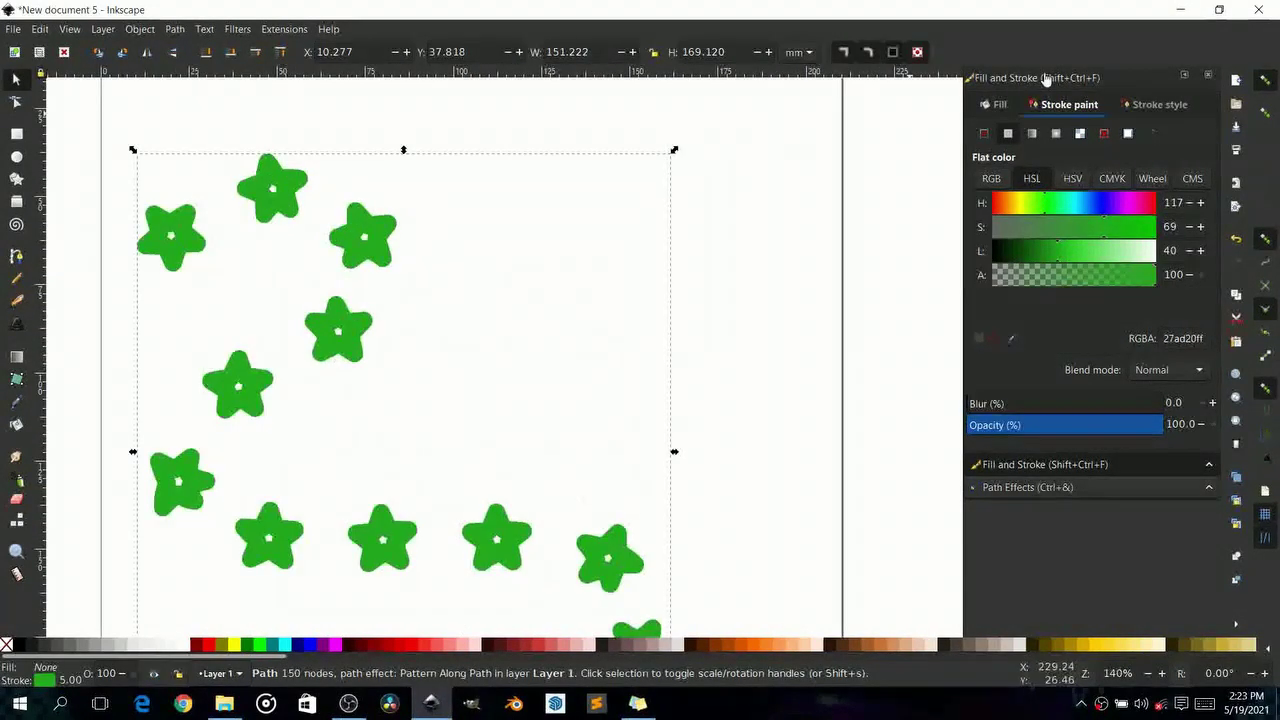
# Give the stars a translucent pale olive fill and a 2 mm stroke width
pyautogui.click(998, 107)
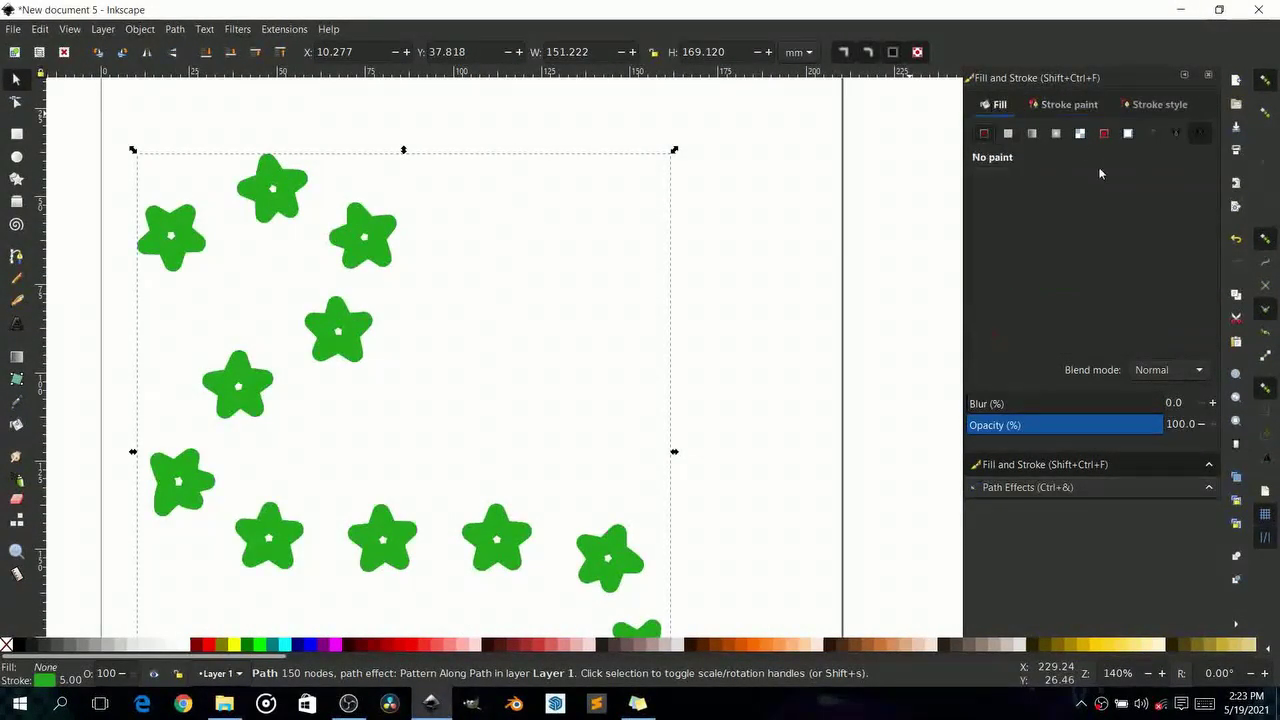
pyautogui.click(1050, 250)
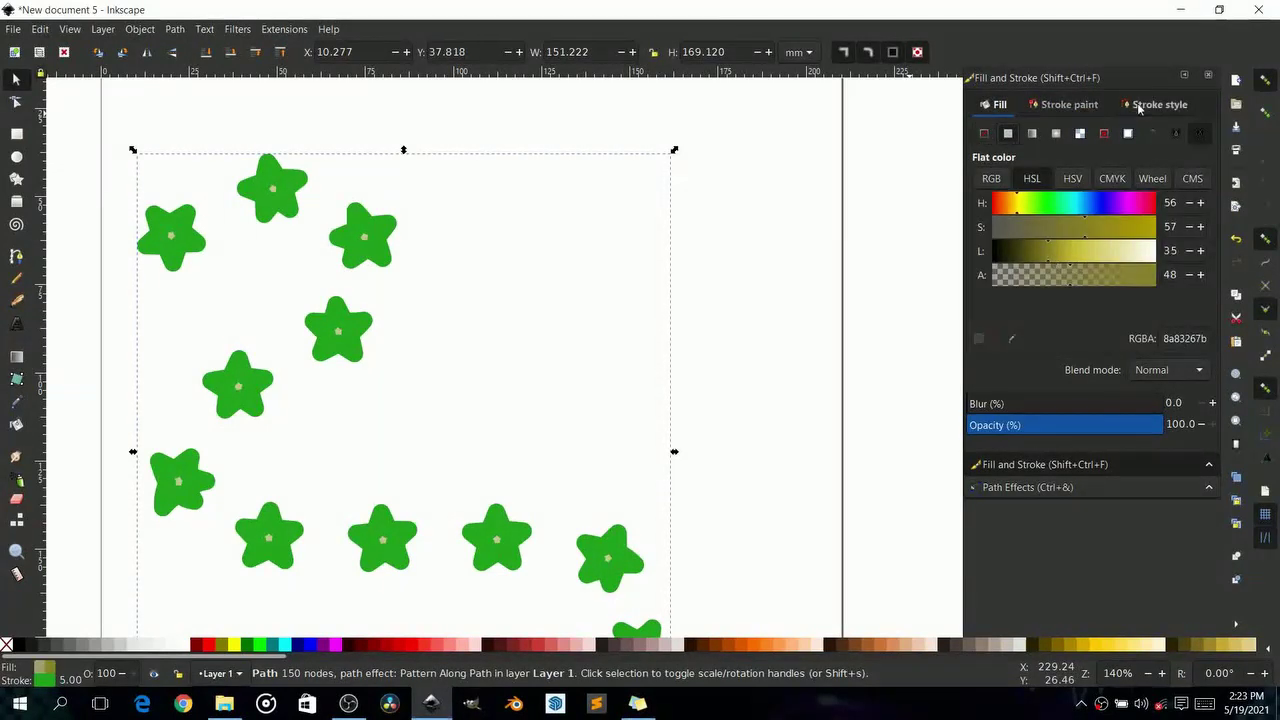
pyautogui.click(1139, 106)
pyautogui.write('2')
pyautogui.press('Return')
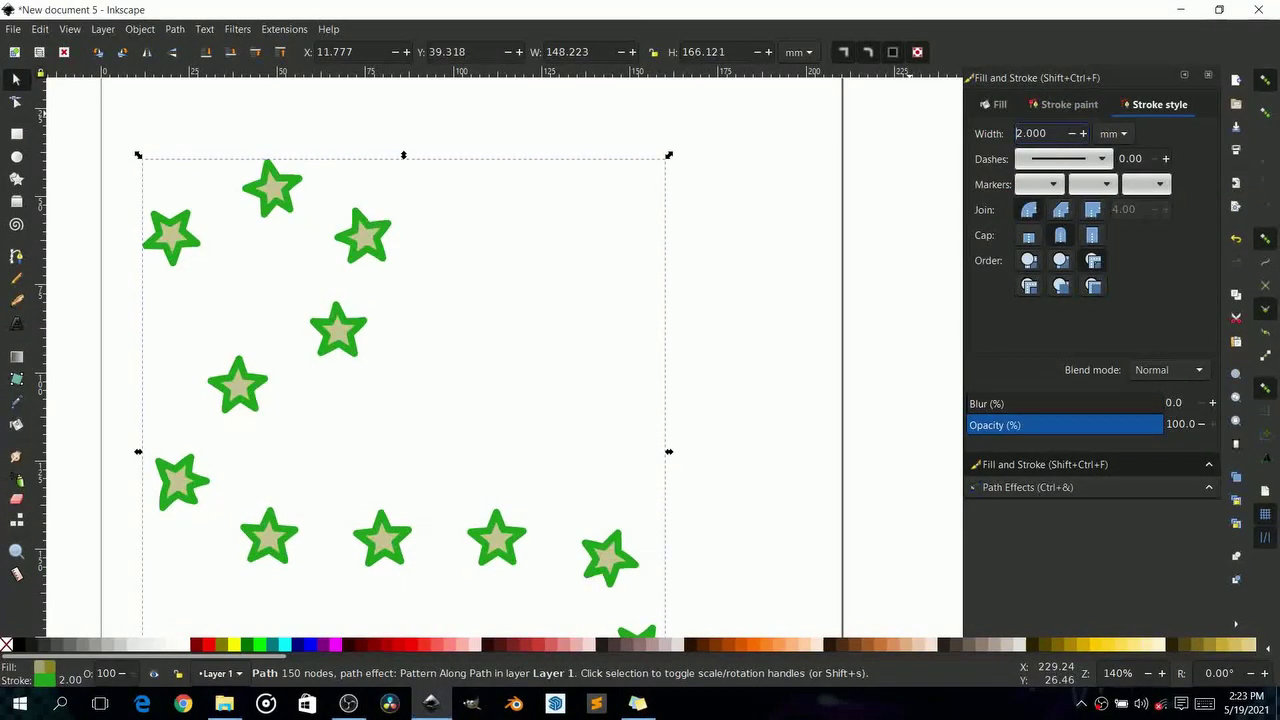
pyautogui.scroll(-5, 308, 618)
pyautogui.scroll(-4, 373, 527)
pyautogui.hscroll(-3, 440, 400)
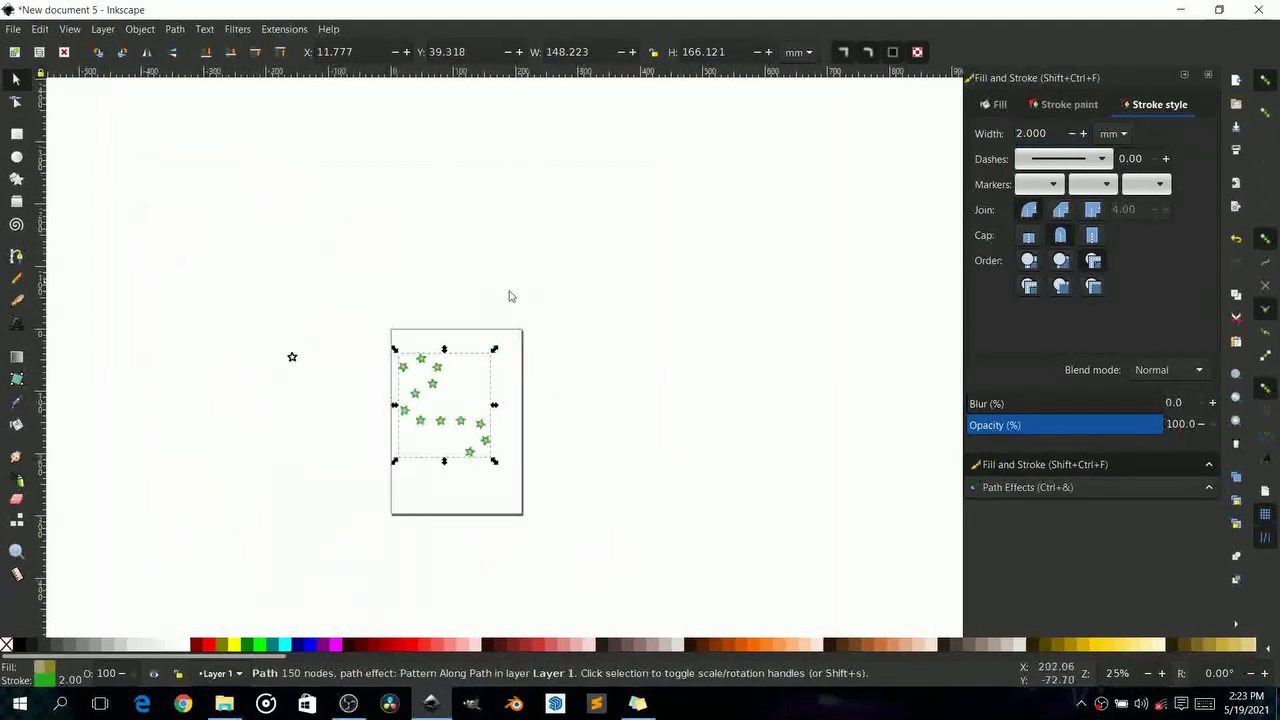
pyautogui.scroll(3, 400, 380)
pyautogui.hscroll(-3, 350, 340)
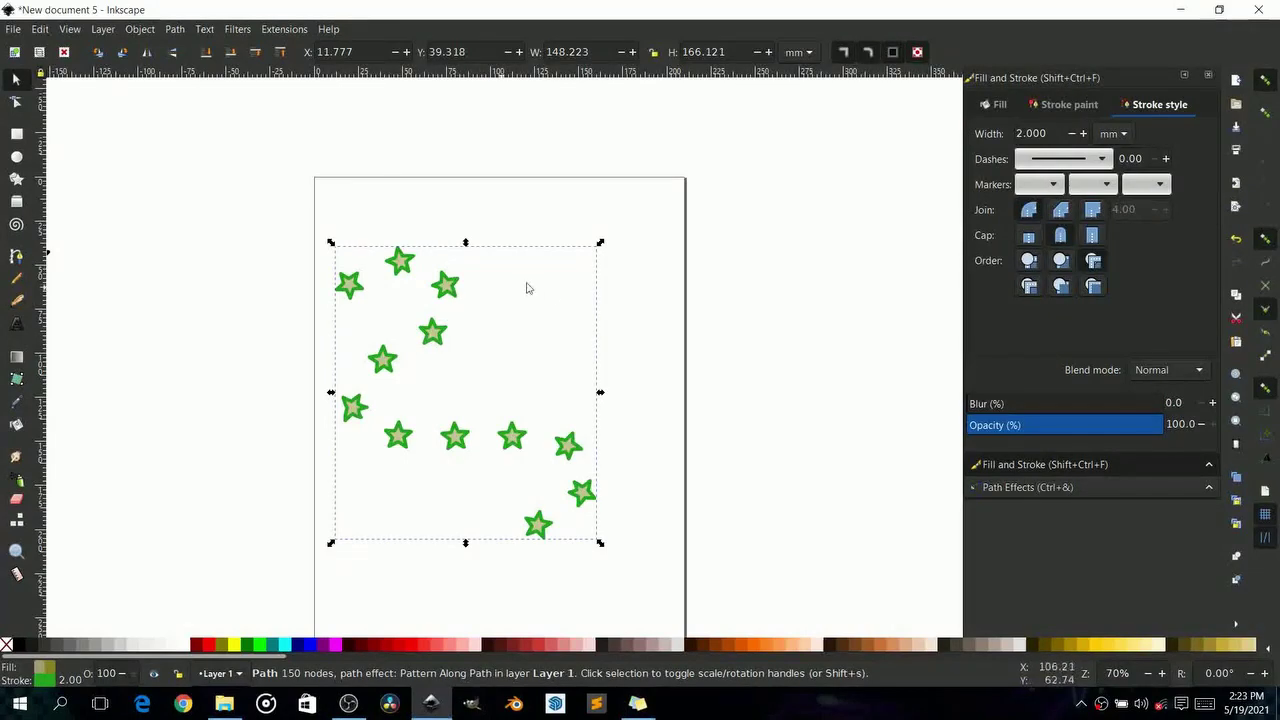
pyautogui.click(640, 405)
pyautogui.scroll(-9, 621, 413)
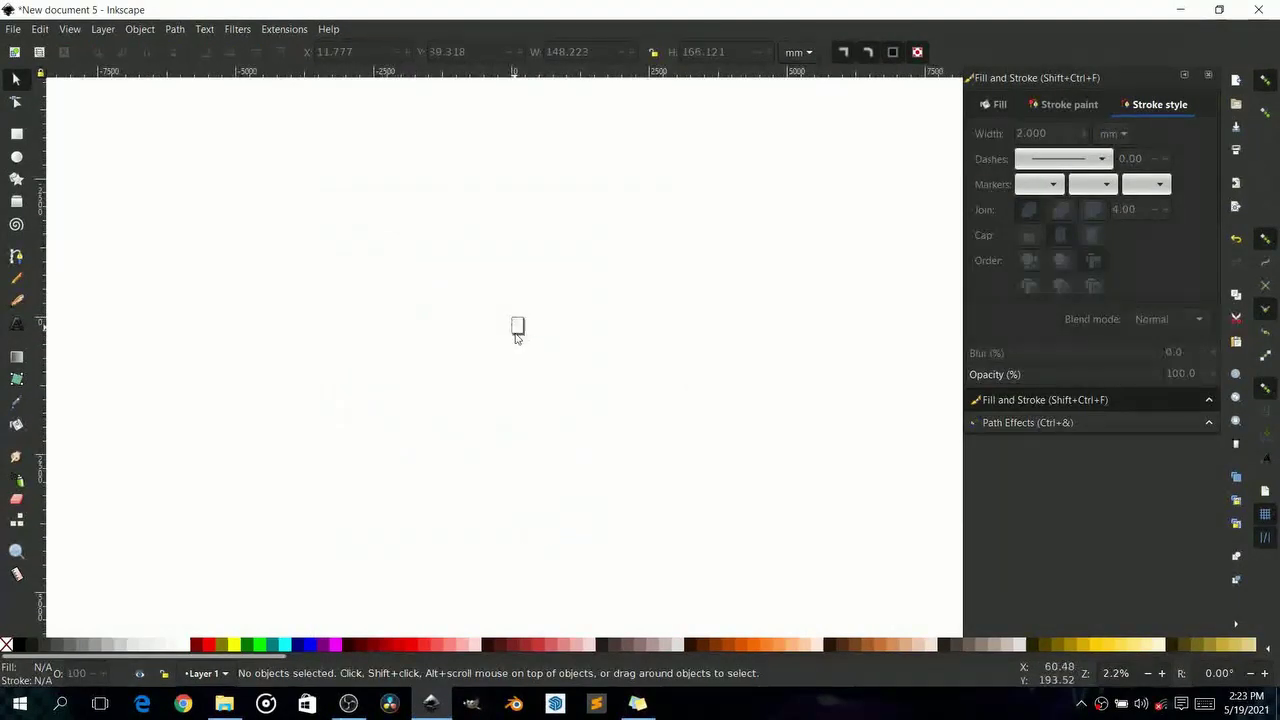
pyautogui.scroll(7, 531, 291)
pyautogui.click(531, 291)
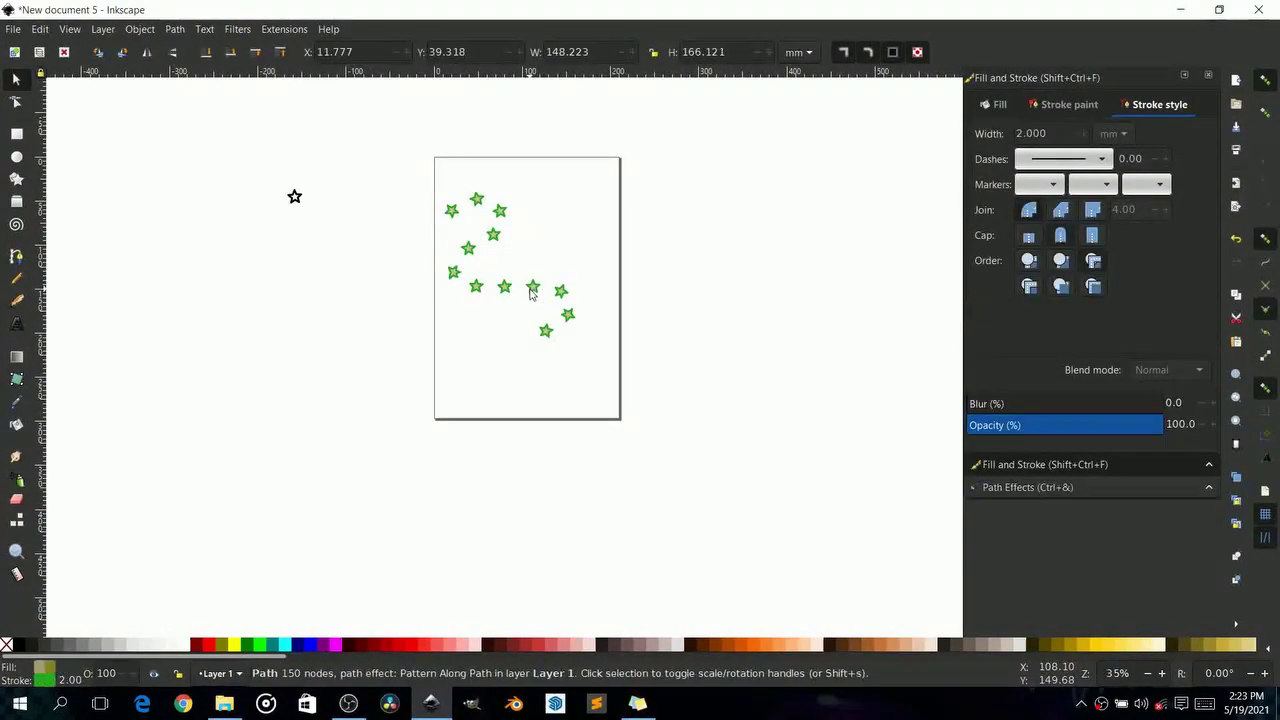
pyautogui.scroll(1, 531, 291)
pyautogui.click(1030, 486)
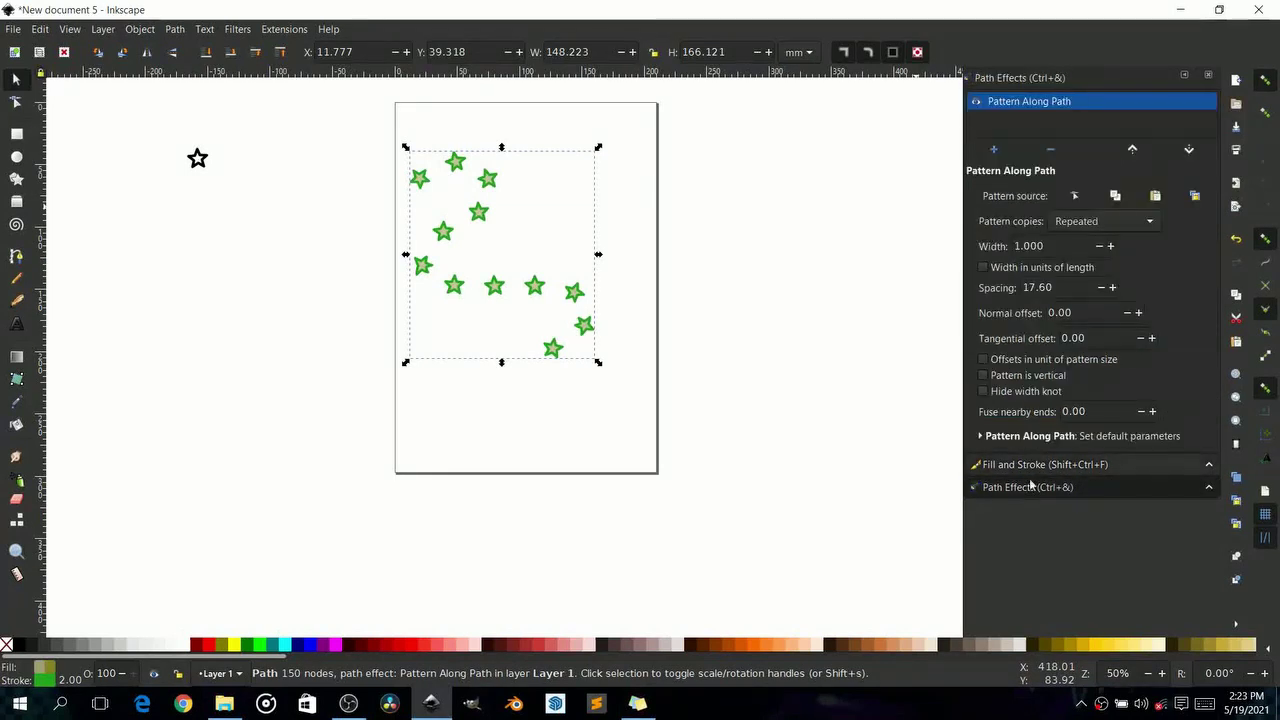
pyautogui.click(977, 103)
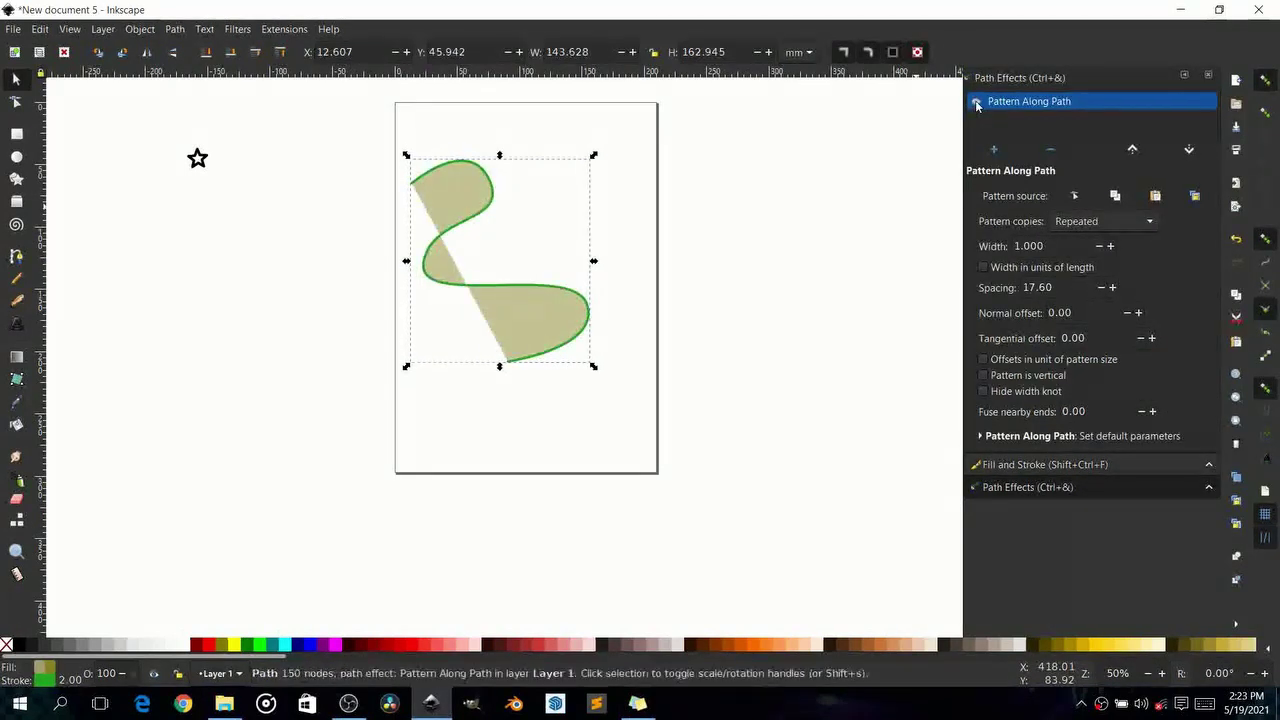
pyautogui.click(977, 103)
pyautogui.click(977, 103)
pyautogui.click(977, 103)
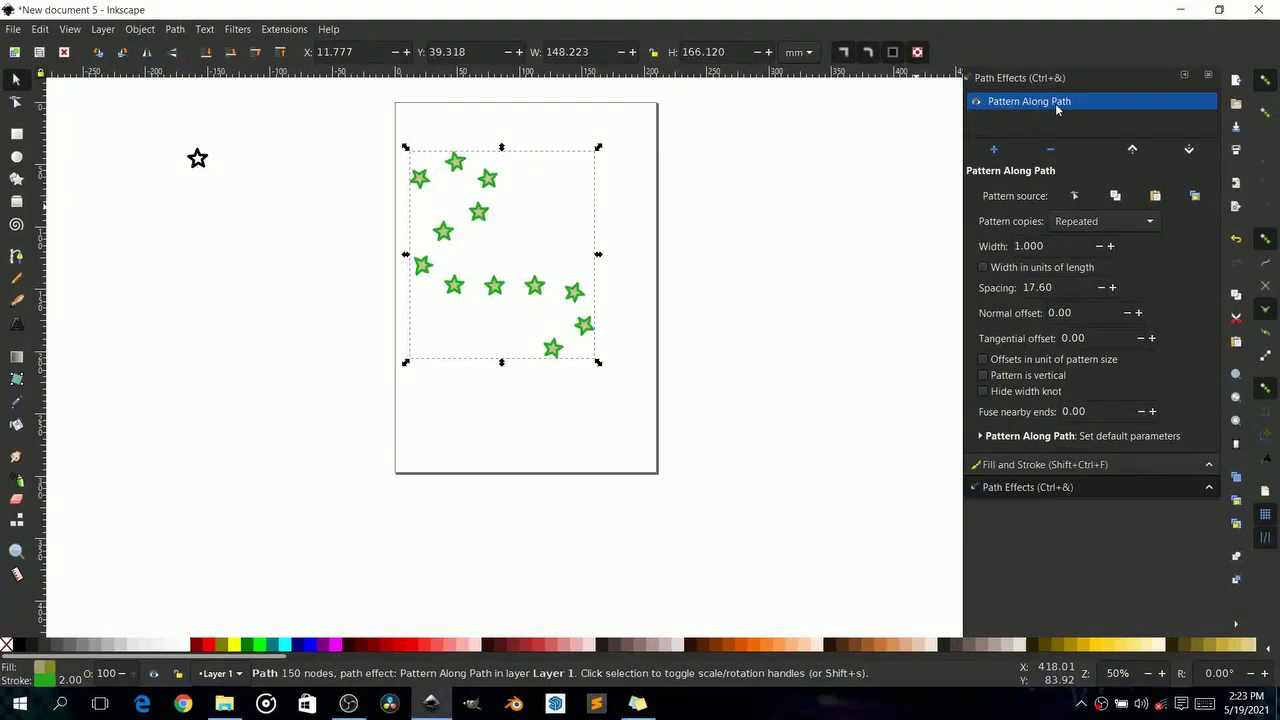
pyautogui.click(977, 103)
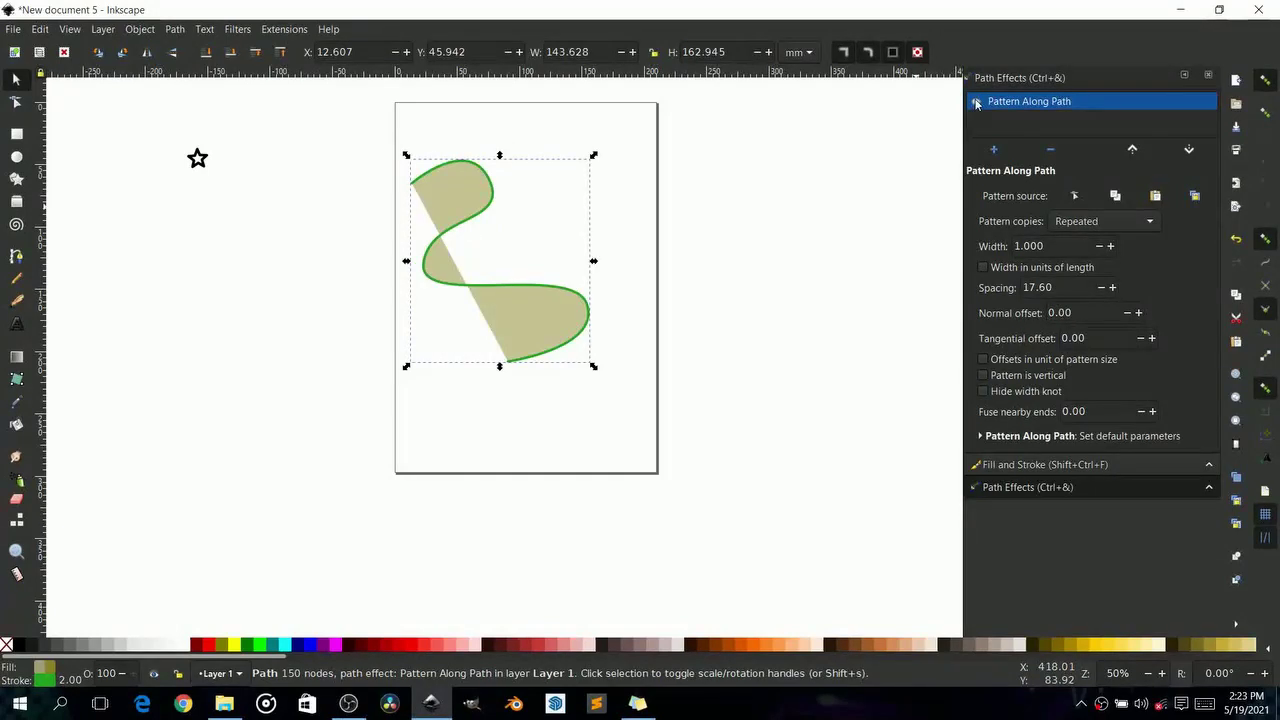
pyautogui.click(977, 103)
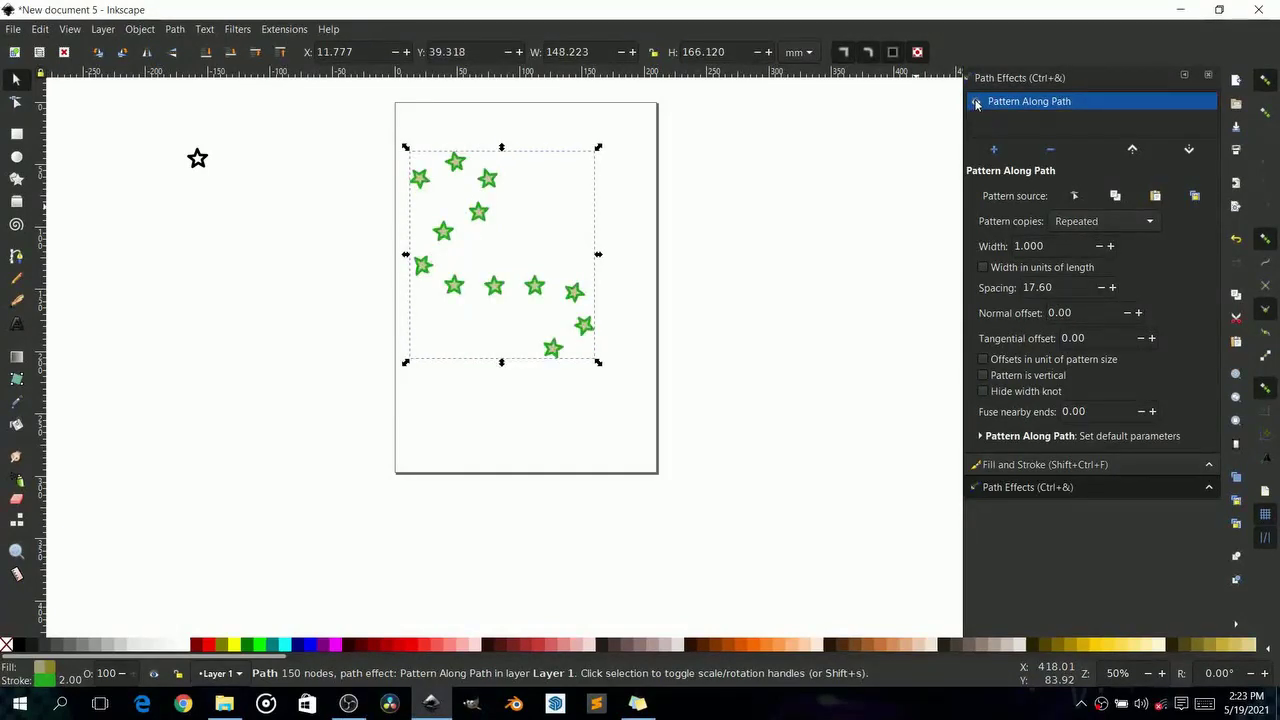
pyautogui.hscroll(2, 660, 340)
pyautogui.scroll(2, 486, 297)
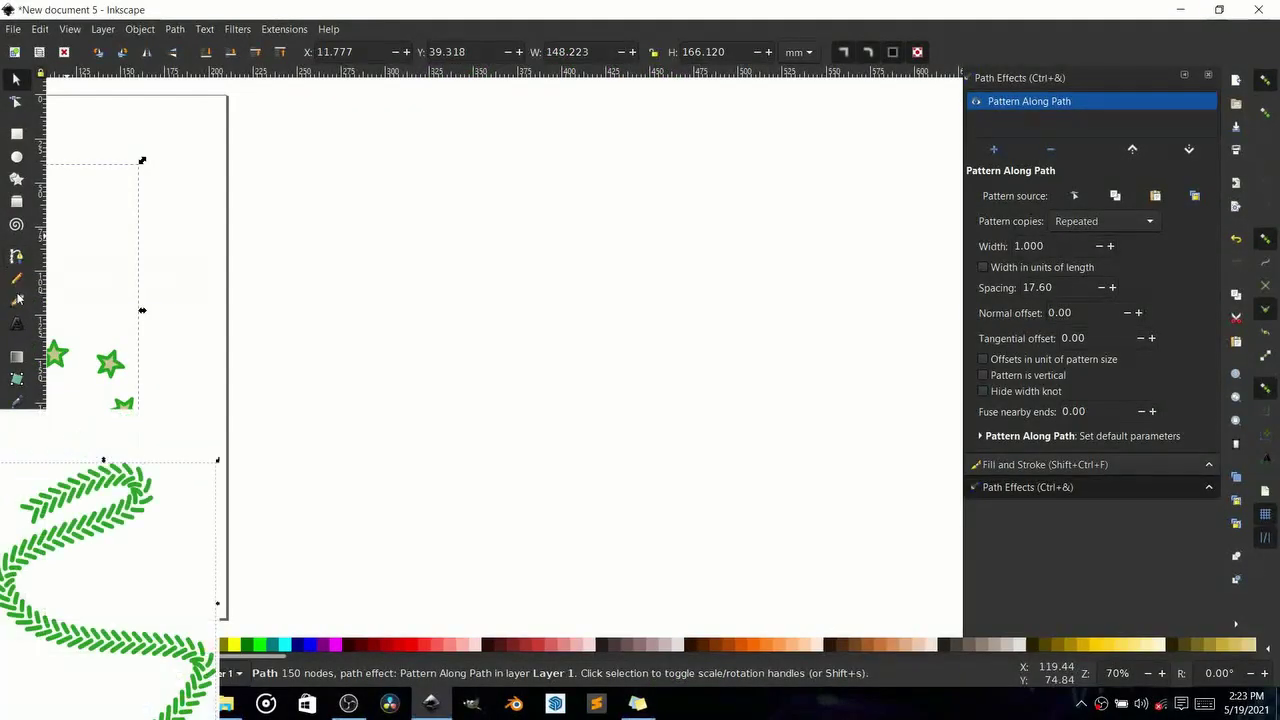
# Draw a new wavy S-shaped curve with the Bezier pen
pyautogui.click(16, 256)
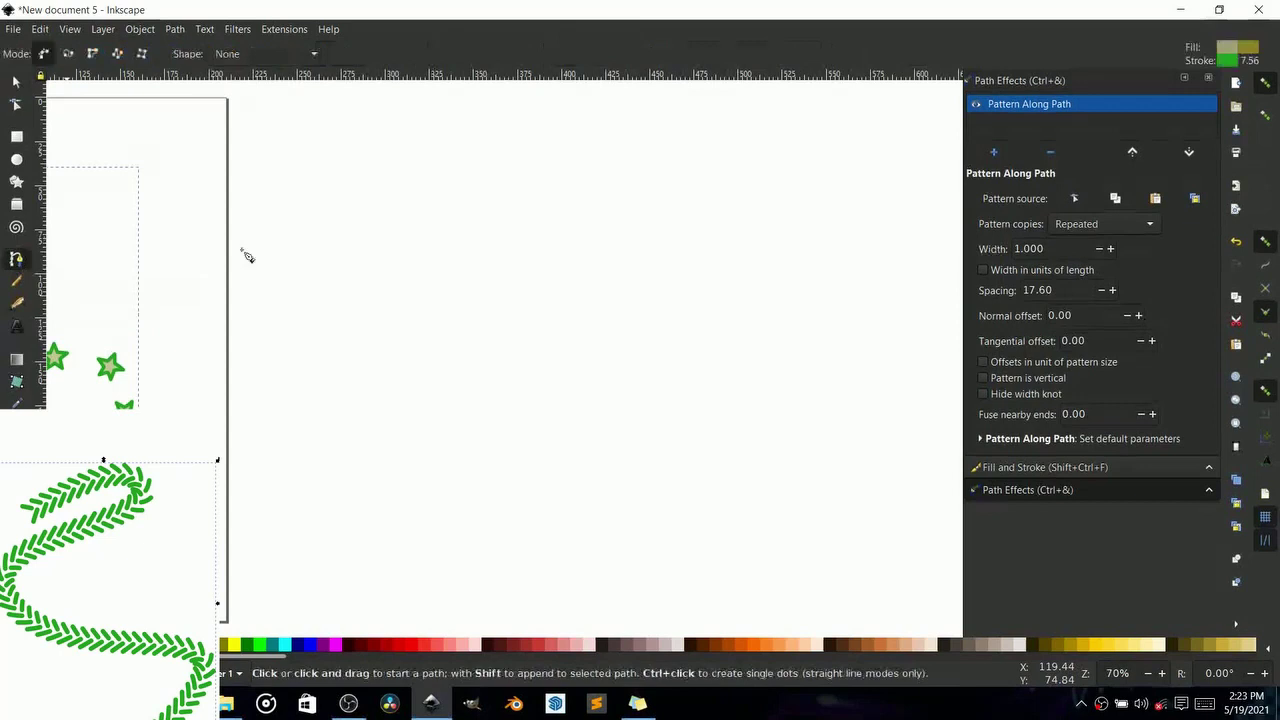
pyautogui.click(414, 214)
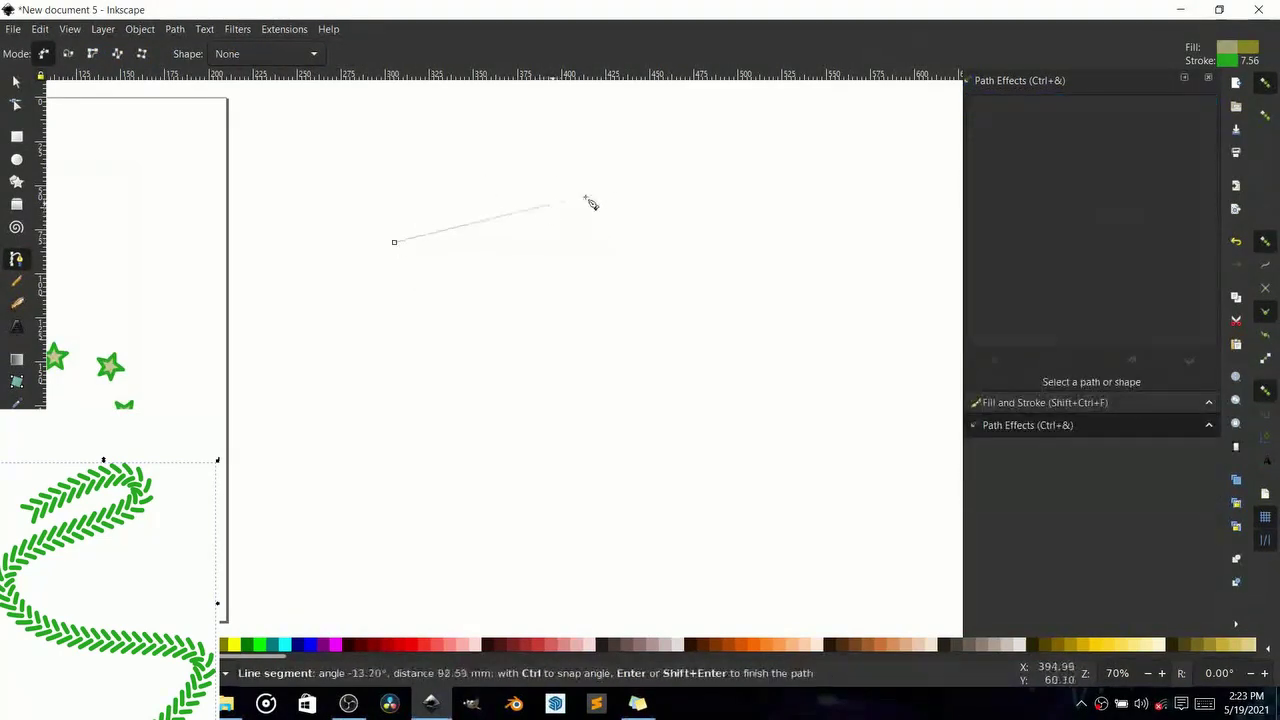
pyautogui.moveTo(617, 195); pyautogui.dragTo(640, 268)
pyautogui.moveTo(356, 400); pyautogui.dragTo(426, 518)
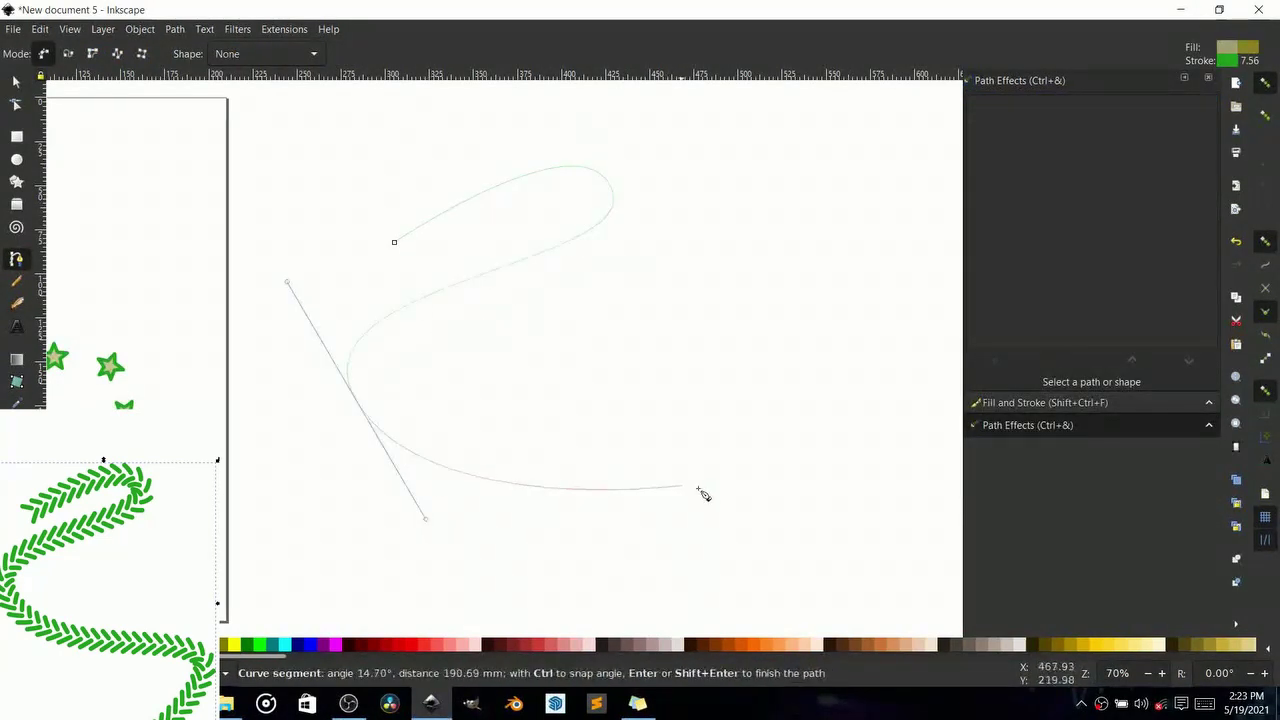
pyautogui.moveTo(721, 511); pyautogui.dragTo(791, 557)
pyautogui.scroll(-3, 777, 449)
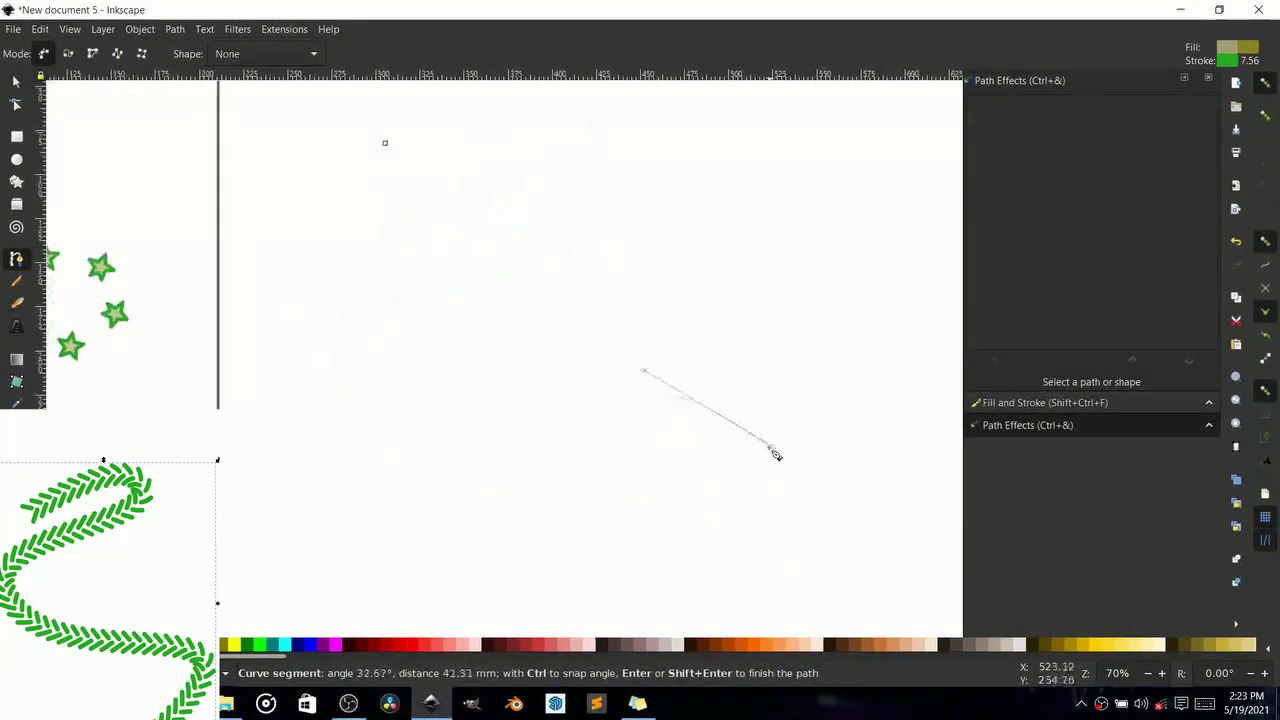
pyautogui.doubleClick(607, 578)
pyautogui.scroll(-3, 346, 420)
pyautogui.scroll(3, 467, 395)
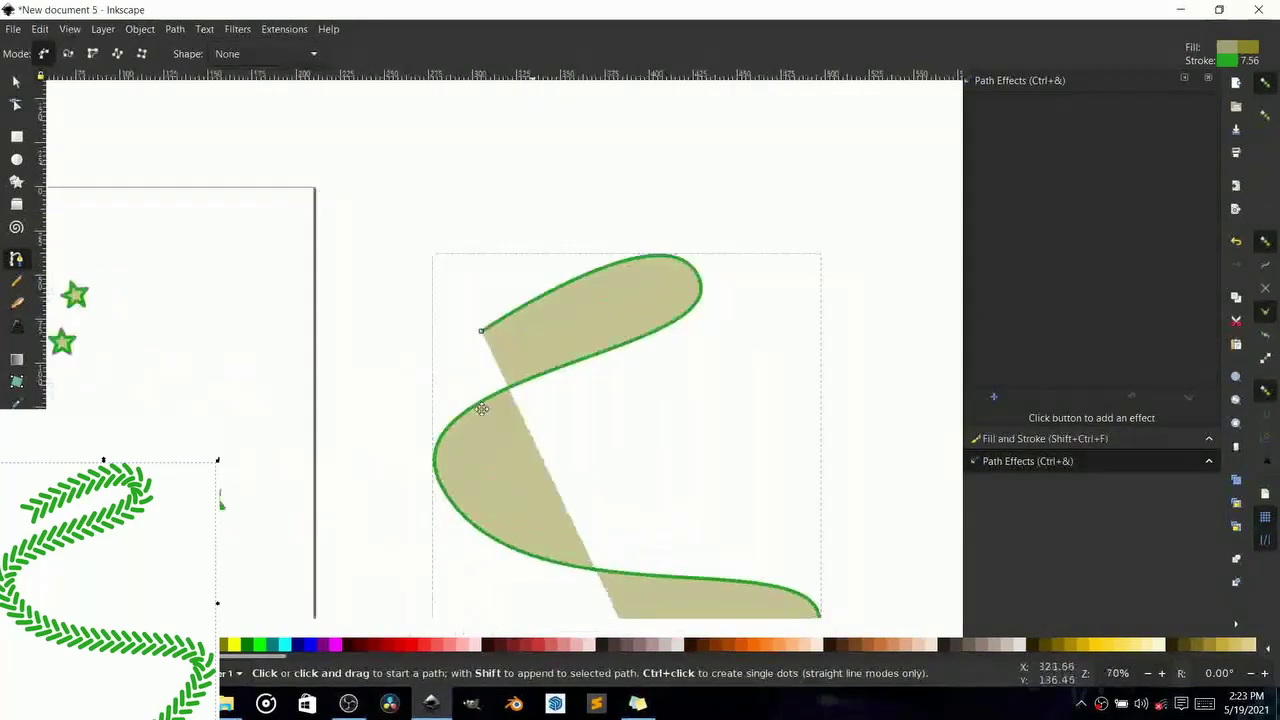
# Set the curve's fill to No paint, keeping its green stroke
pyautogui.hotkey('shift', 'ctrl', 'f')
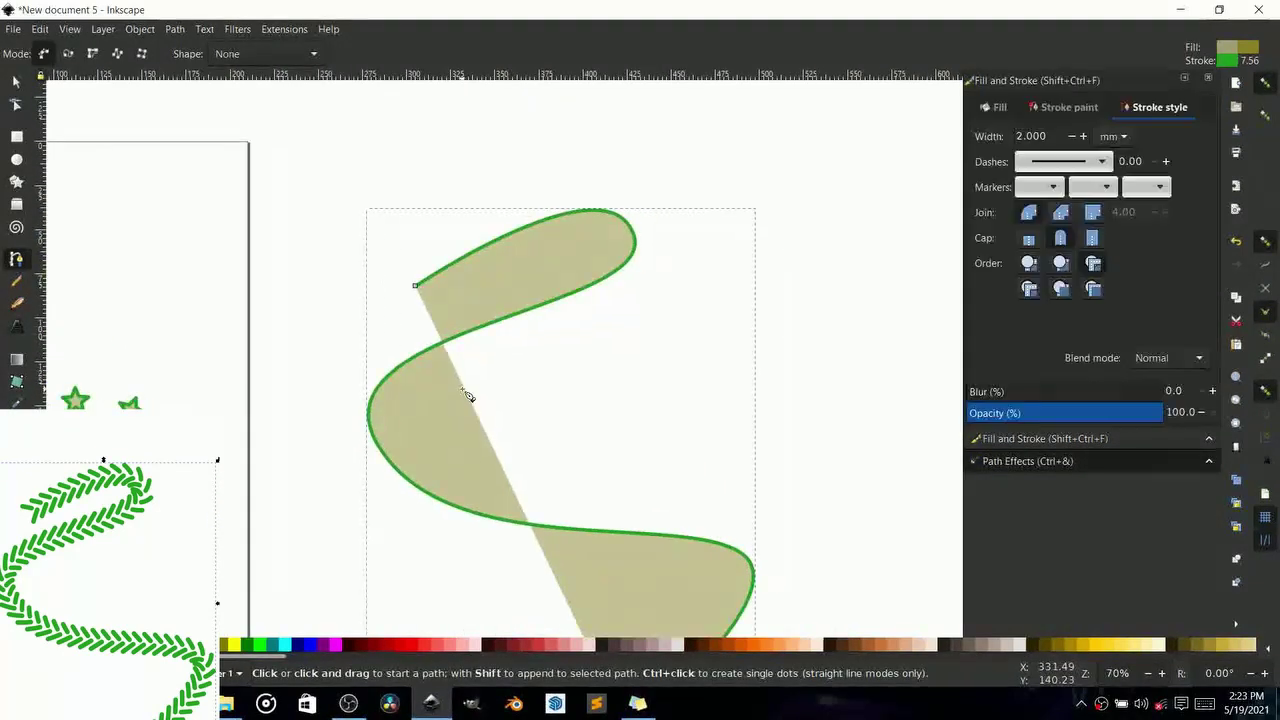
pyautogui.click(998, 107)
pyautogui.click(985, 136)
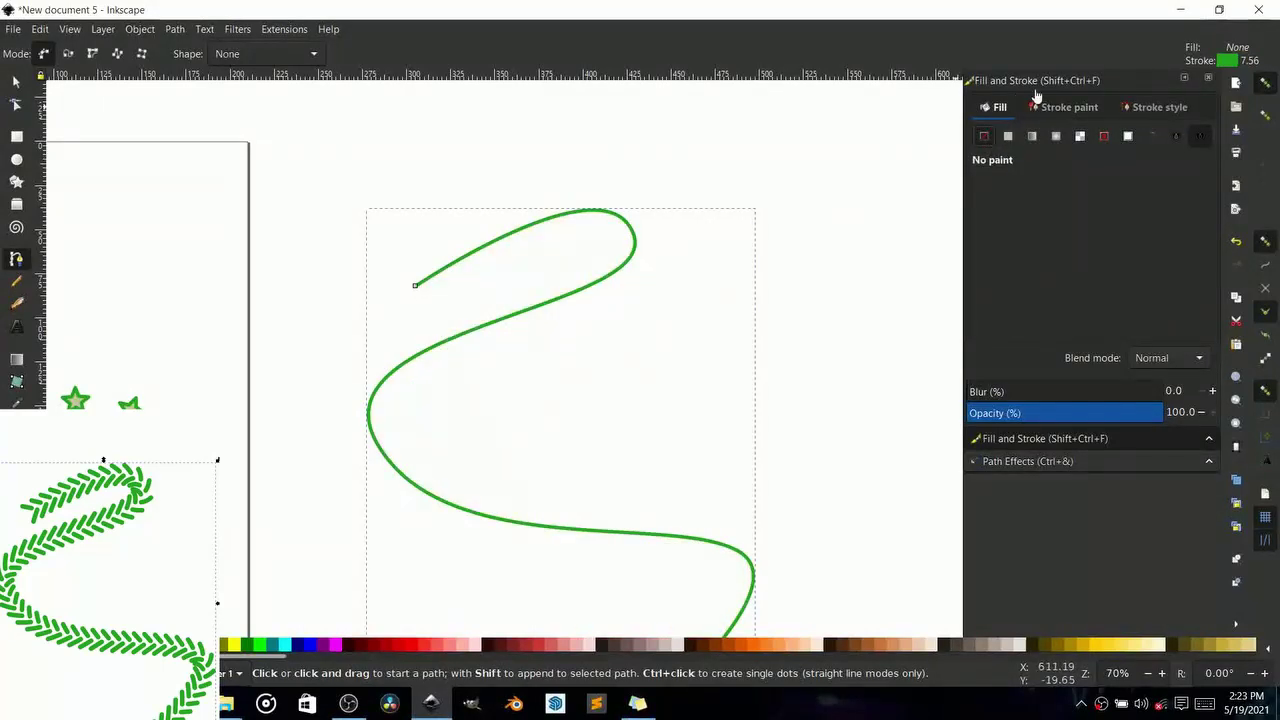
pyautogui.press('s')
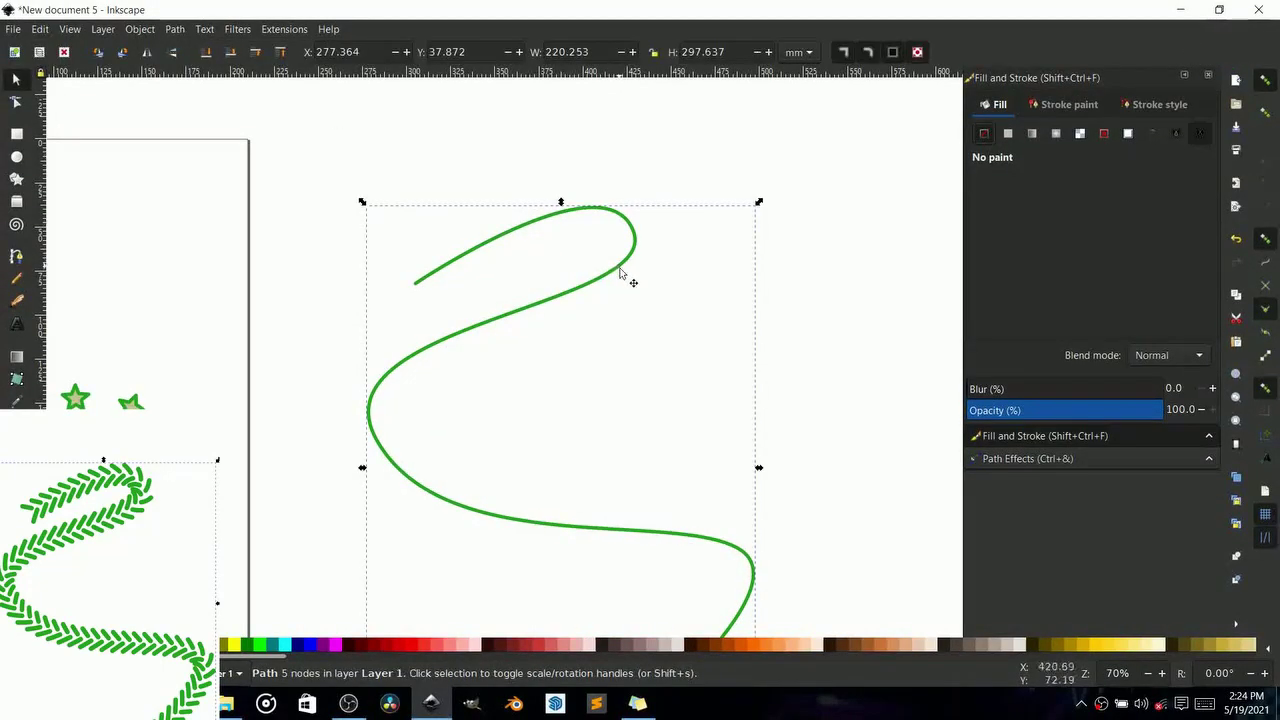
pyautogui.moveTo(629, 277); pyautogui.dragTo(383, 234)
pyautogui.hscroll(3, 542, 310)
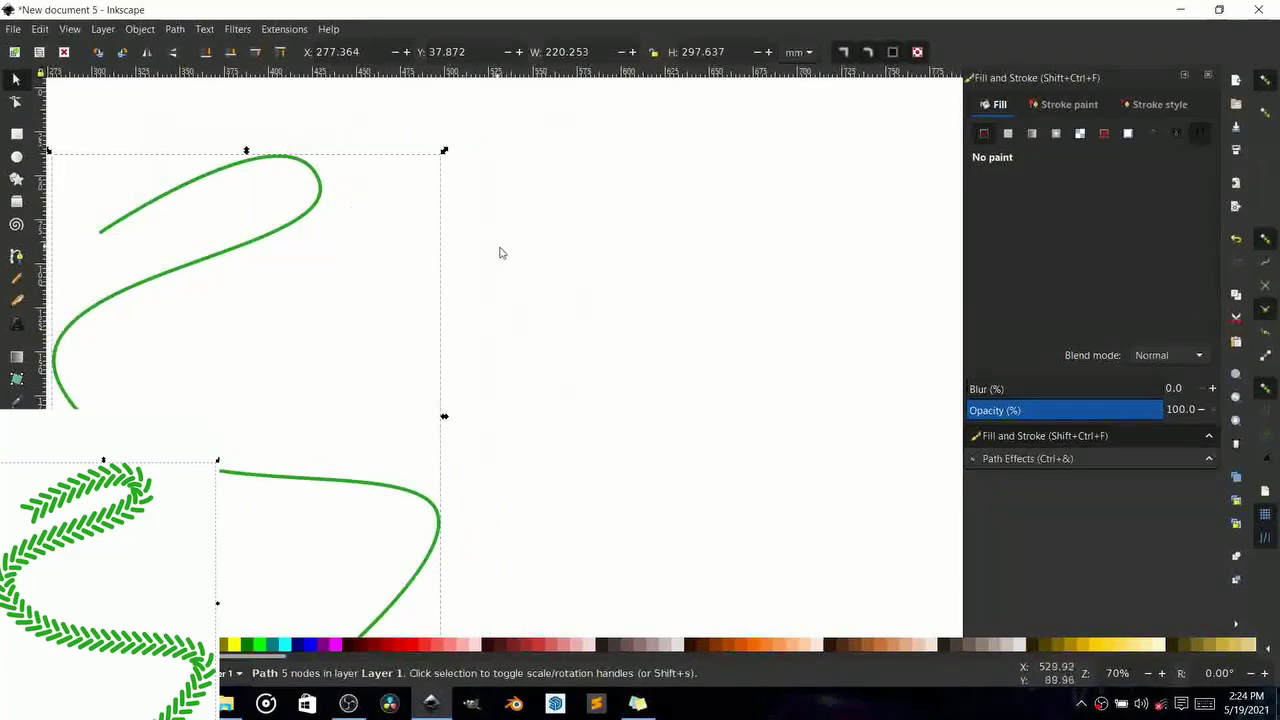
pyautogui.keyDown('ctrl'); pyautogui.scroll(3, 502, 255); pyautogui.keyUp('ctrl')
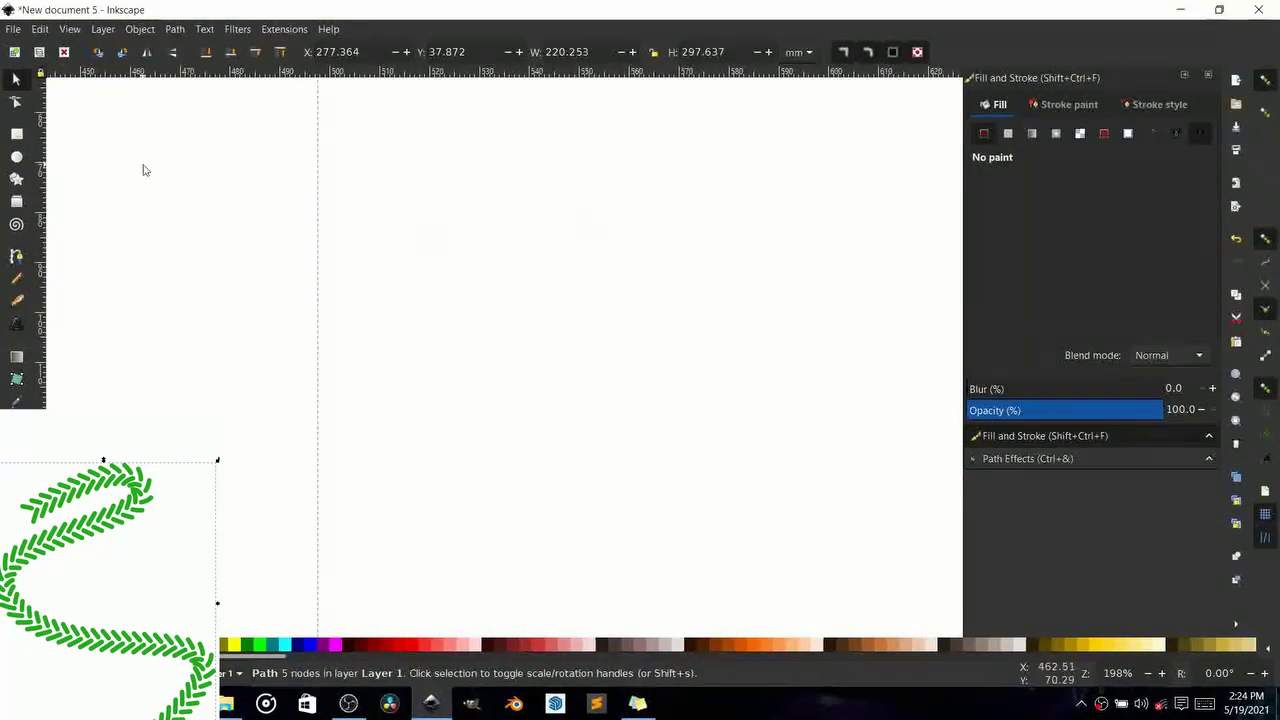
pyautogui.click(16, 258)
# Draw a short and a long diagonal green stroke with the Bezier pen
pyautogui.click(517, 198)
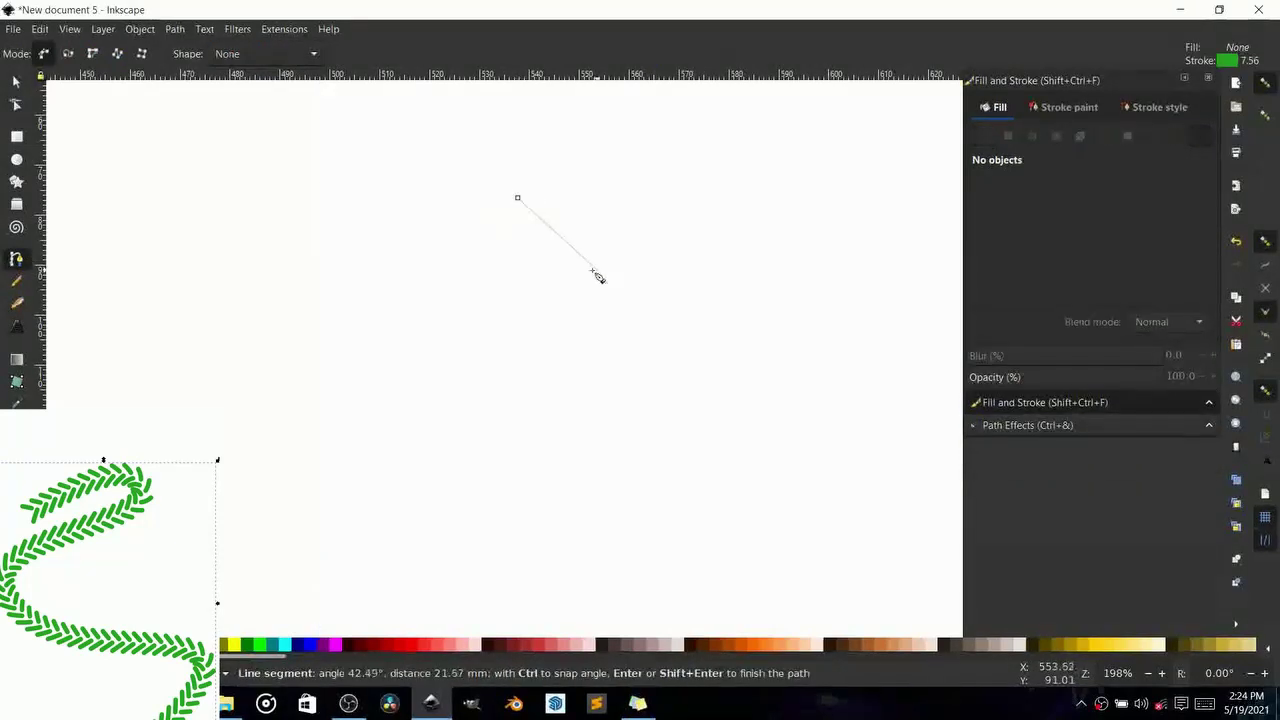
pyautogui.click(552, 232)
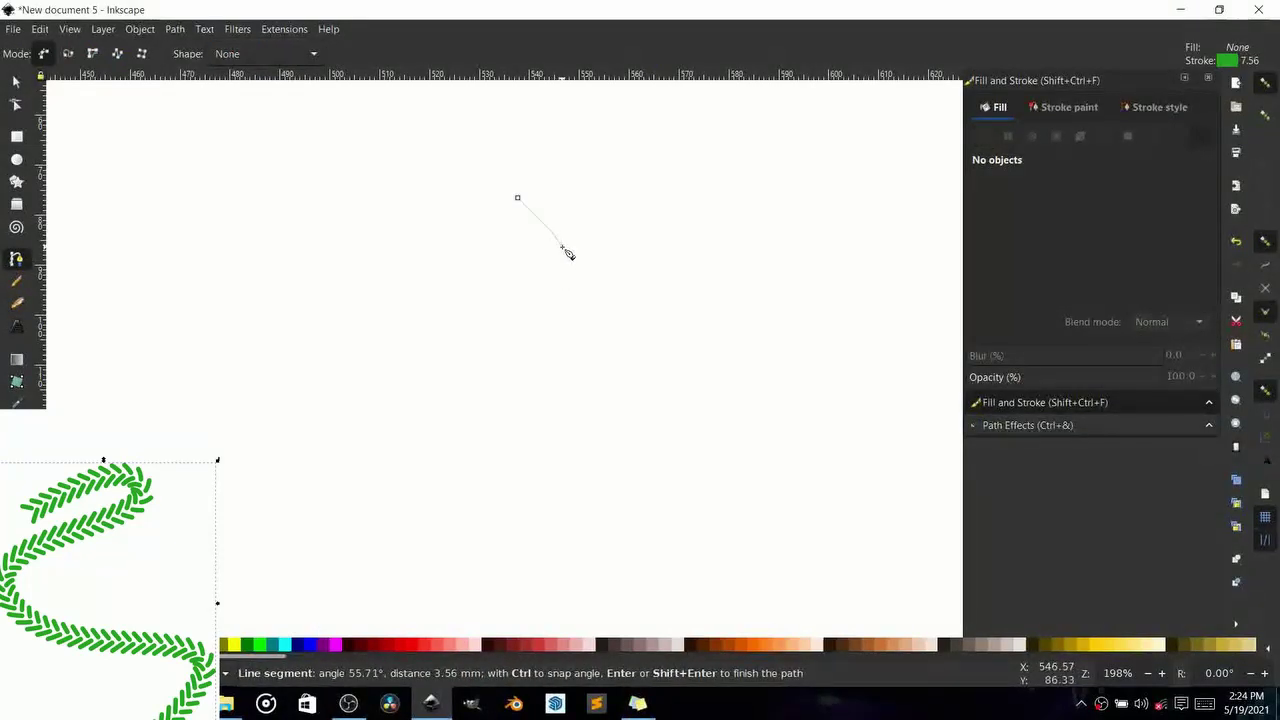
pyautogui.press('Return')
pyautogui.click(543, 272)
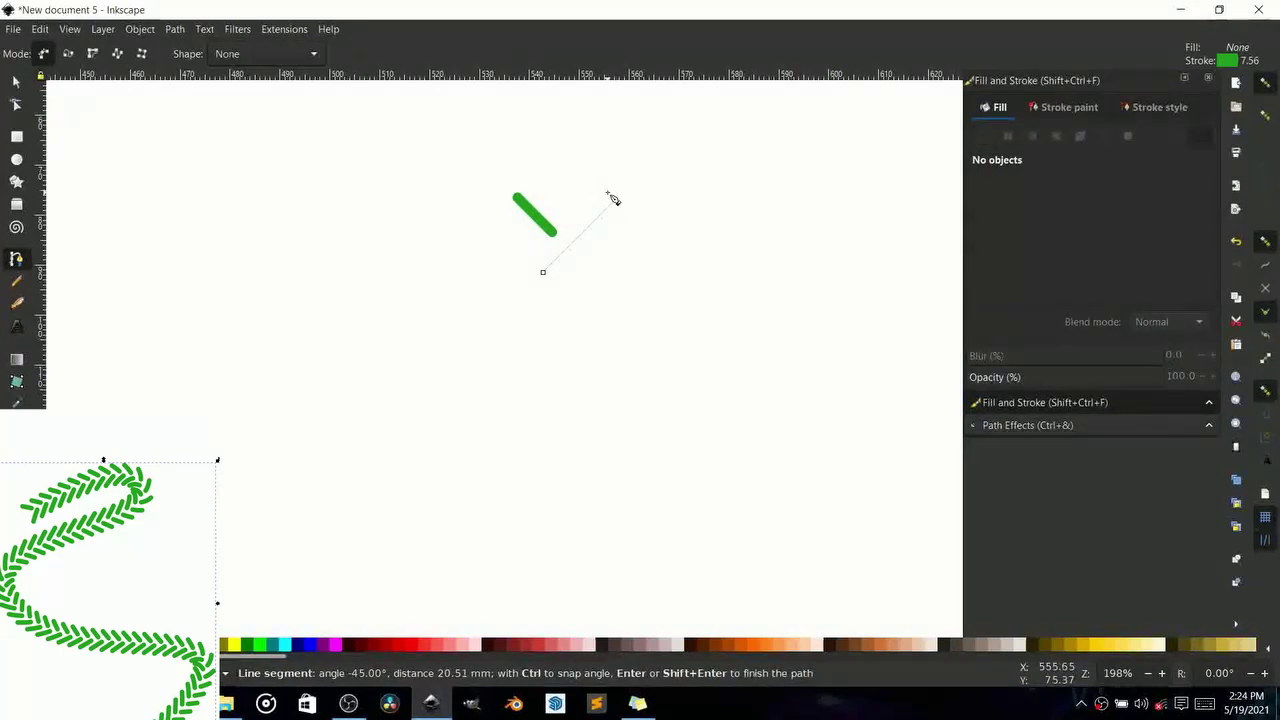
pyautogui.click(613, 199)
pyautogui.press('Return')
pyautogui.scroll(2, 581, 226)
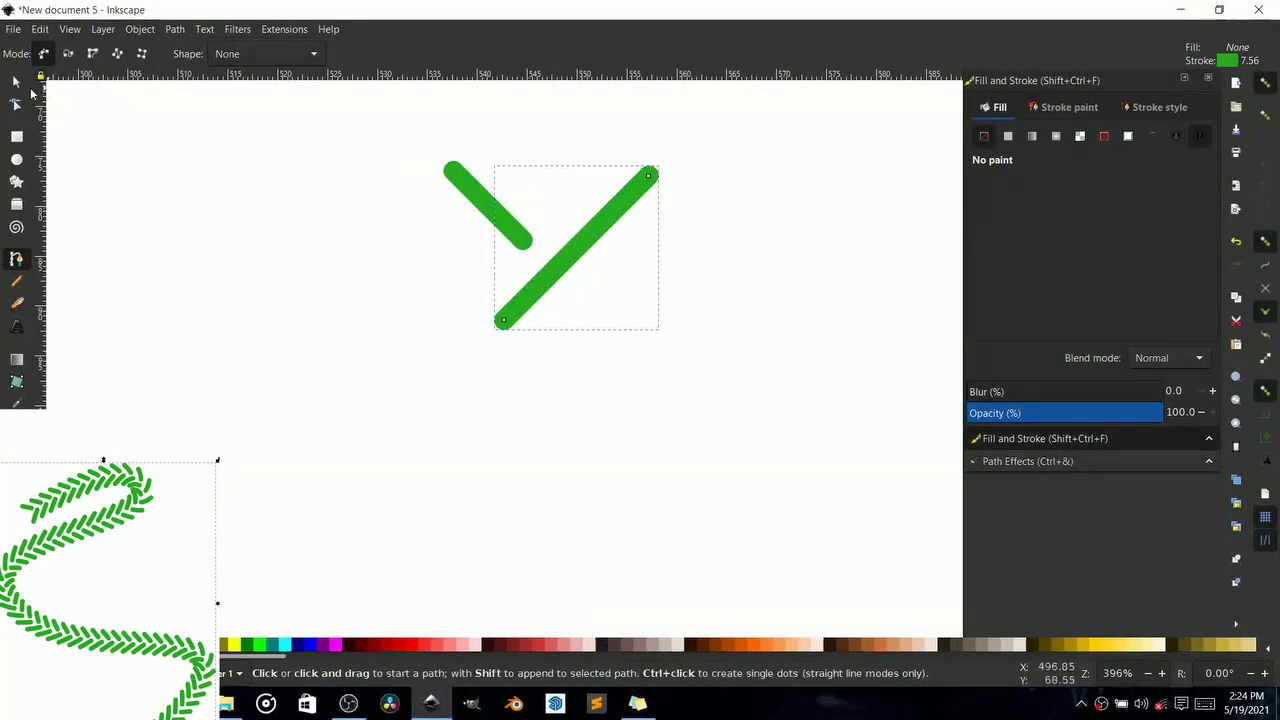
# Move the strokes together and join their ends into a chevron
pyautogui.click(17, 81)
pyautogui.click(465, 178)
pyautogui.moveTo(471, 189); pyautogui.dragTo(518, 240)
pyautogui.press('n')
pyautogui.click(527, 292)
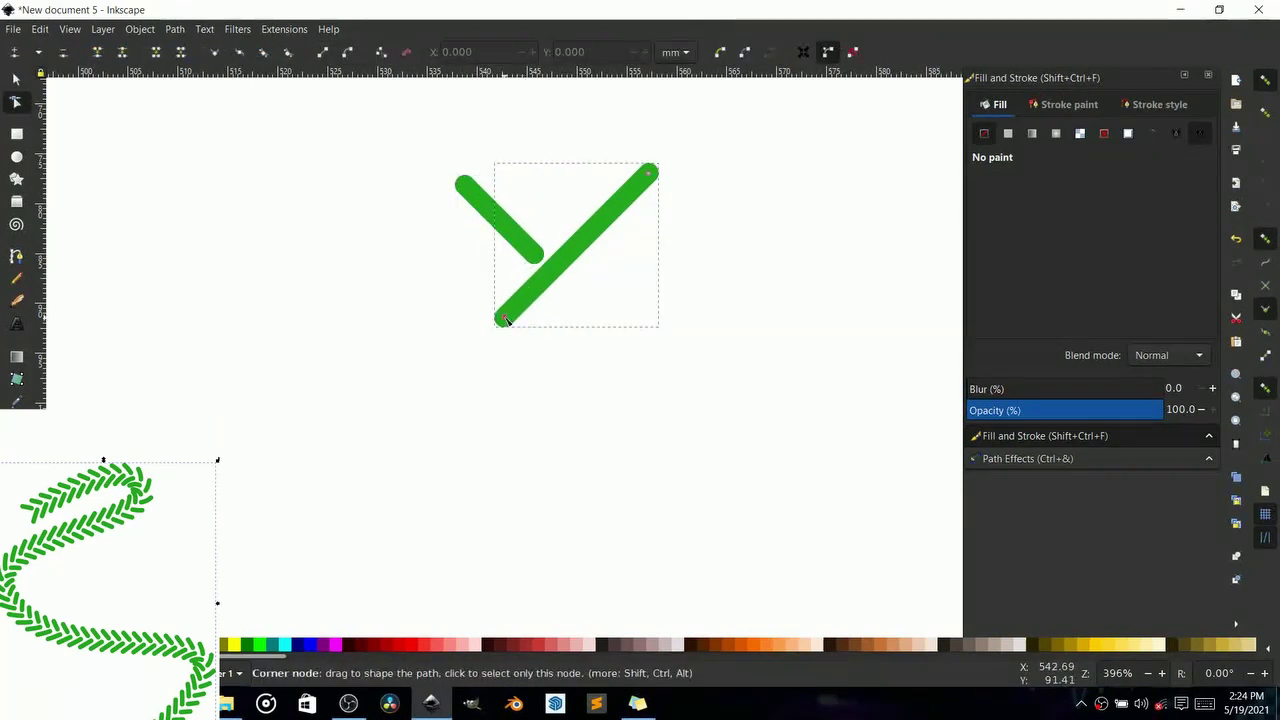
pyautogui.moveTo(506, 318)
pyautogui.mouseDown()
pyautogui.moveTo(563, 290)
pyautogui.moveTo(551, 290)
pyautogui.mouseUp()
pyautogui.press('s')
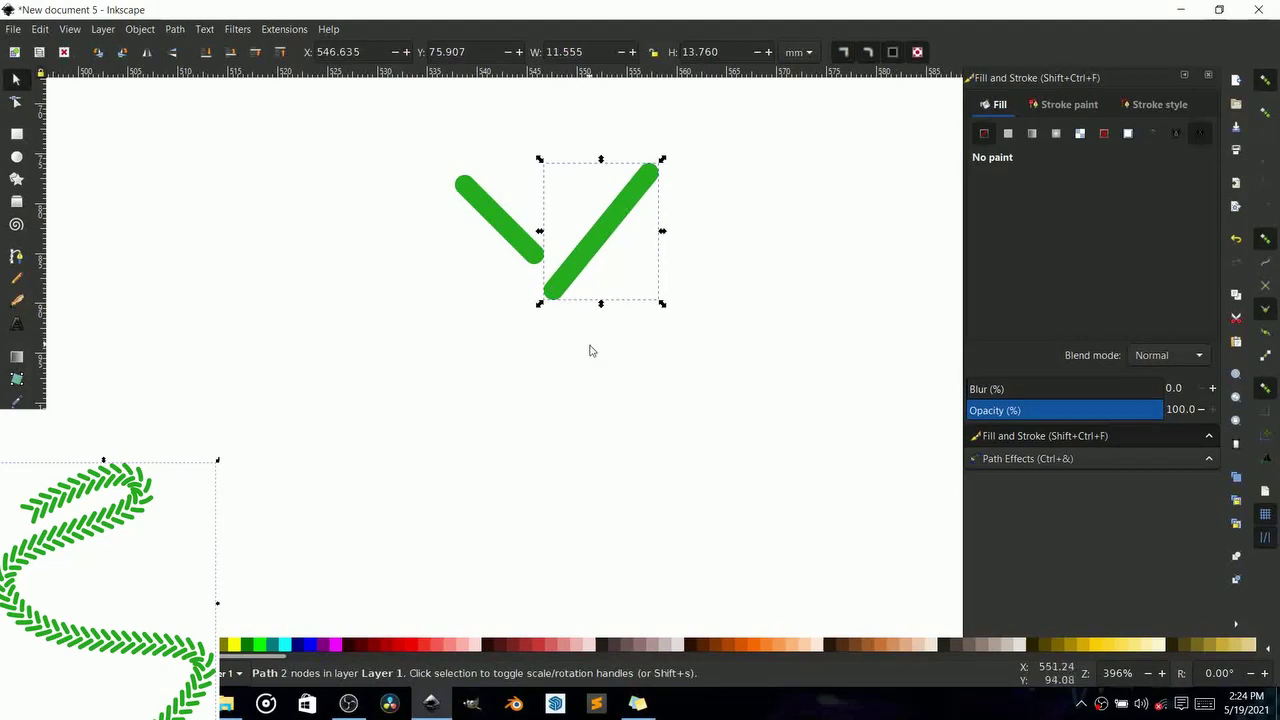
# Duplicate the chevron, place the copy just below, and select all four strokes
pyautogui.keyDown('shift'); pyautogui.click(536, 252); pyautogui.keyUp('shift')
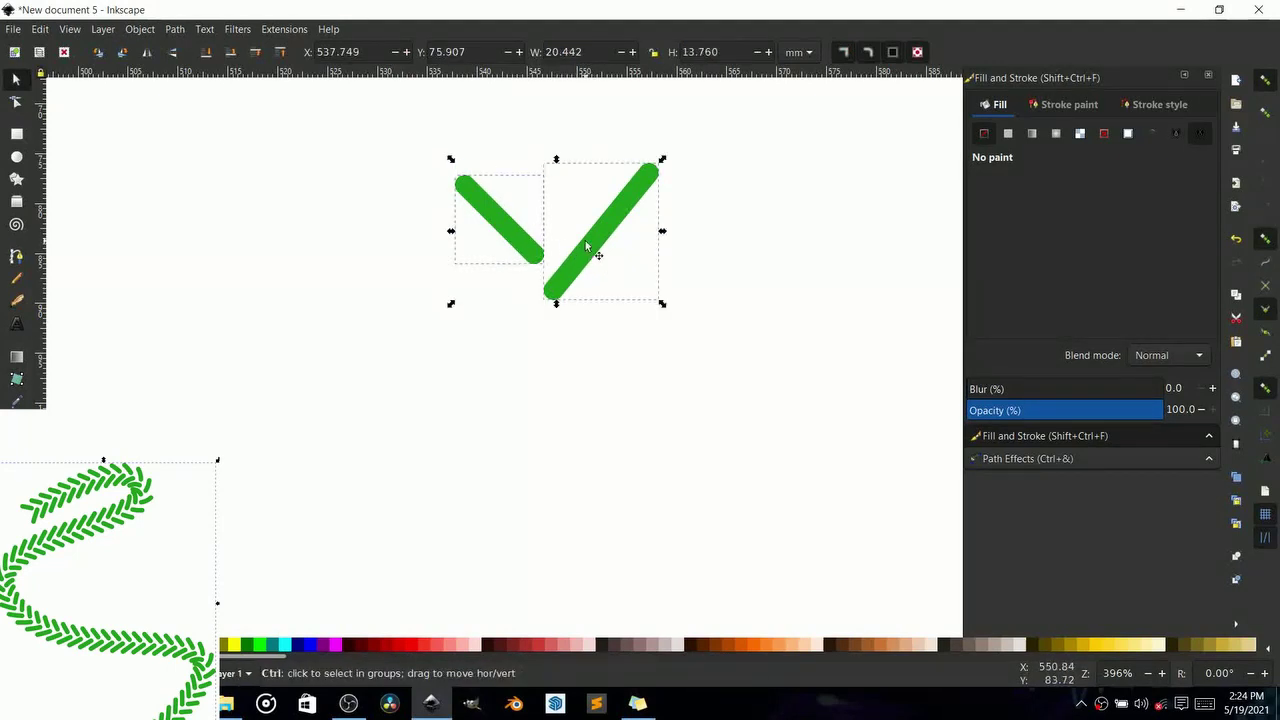
pyautogui.hotkey('ctrl', 'd')
pyautogui.moveTo(605, 247)
pyautogui.mouseDown()
pyautogui.moveTo(637, 251)
pyautogui.moveTo(597, 320)
pyautogui.moveTo(609, 293)
pyautogui.moveTo(576, 323)
pyautogui.mouseUp()
pyautogui.click(566, 283)
pyautogui.press('n')
pyautogui.press('s')
pyautogui.click(580, 294)
pyautogui.scroll(-2, 580, 294)
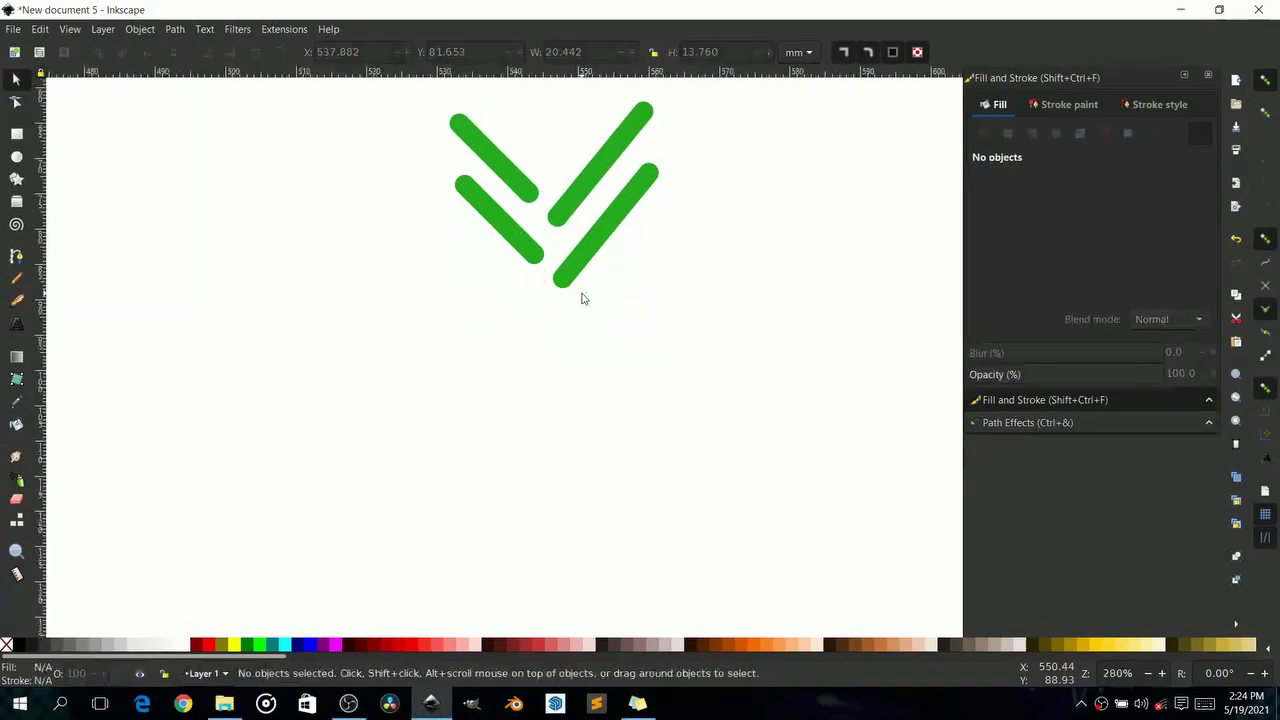
pyautogui.scroll(-2, 580, 294)
pyautogui.moveTo(480, 202); pyautogui.dragTo(661, 386)
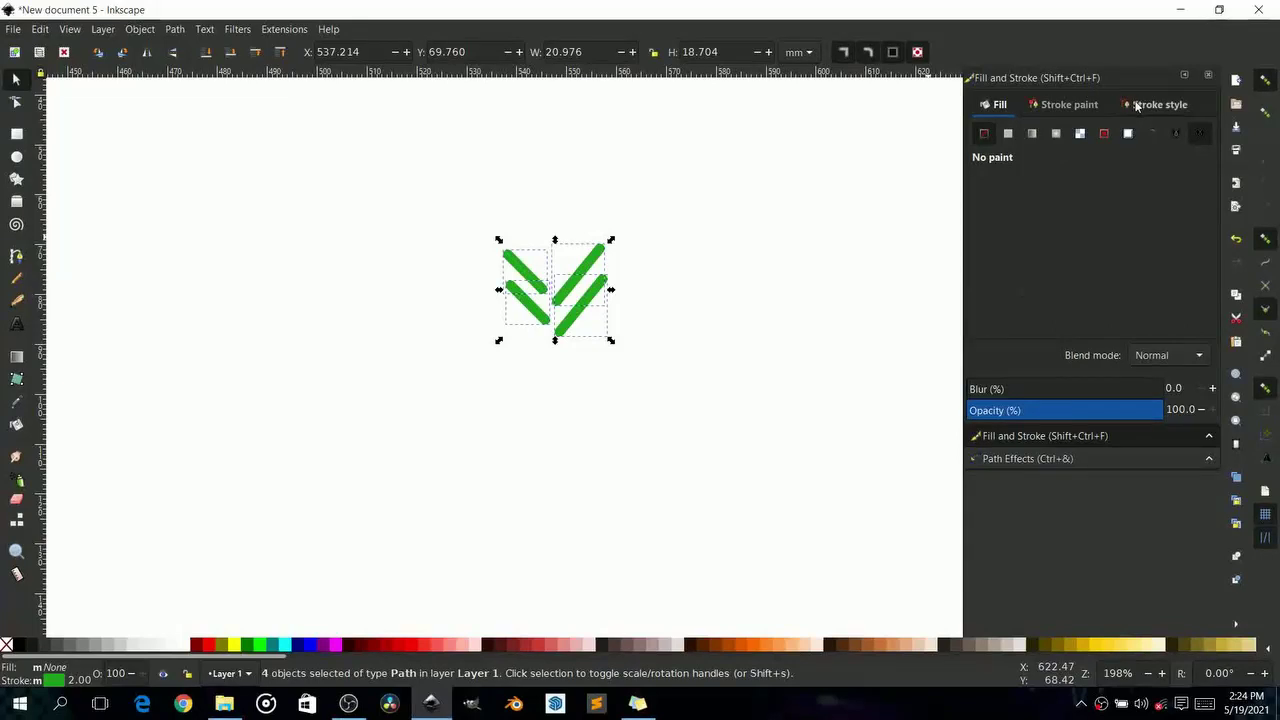
pyautogui.click(1136, 106)
# Set the chevron strokes to a 5 mm width
pyautogui.write('5')
pyautogui.press('Return')
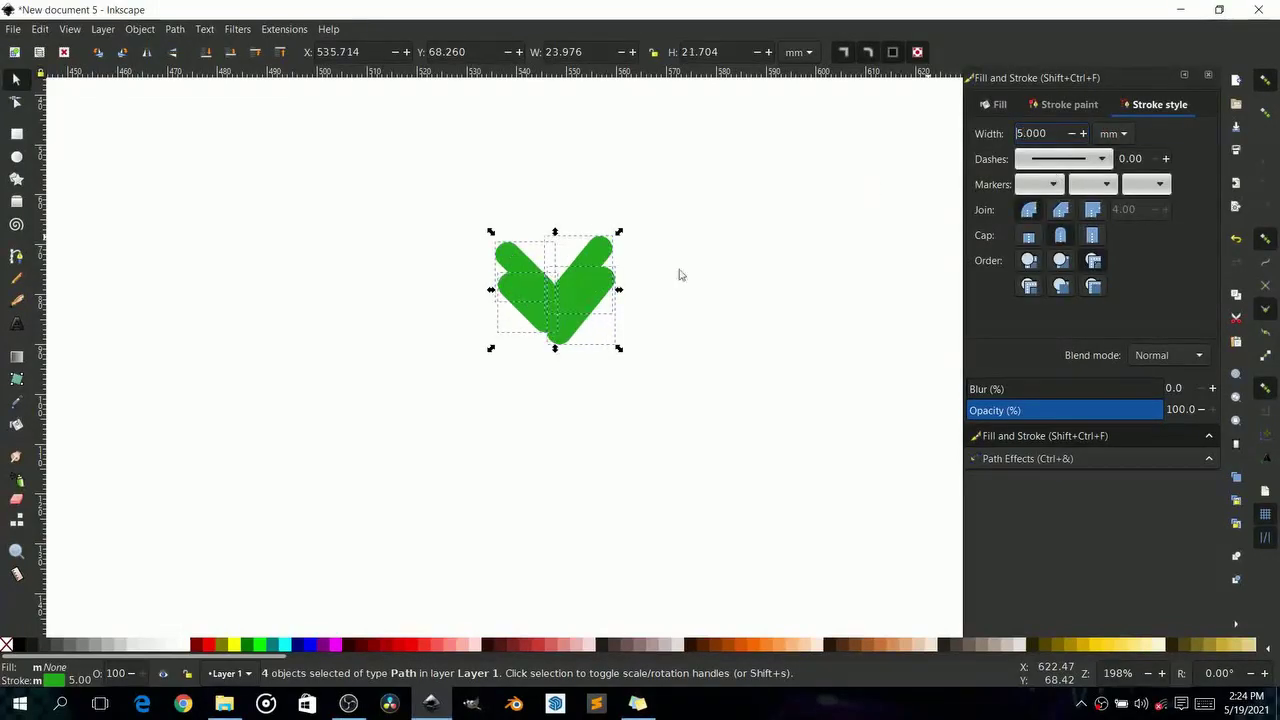
pyautogui.scroll(2, 602, 306)
pyautogui.press('Escape')
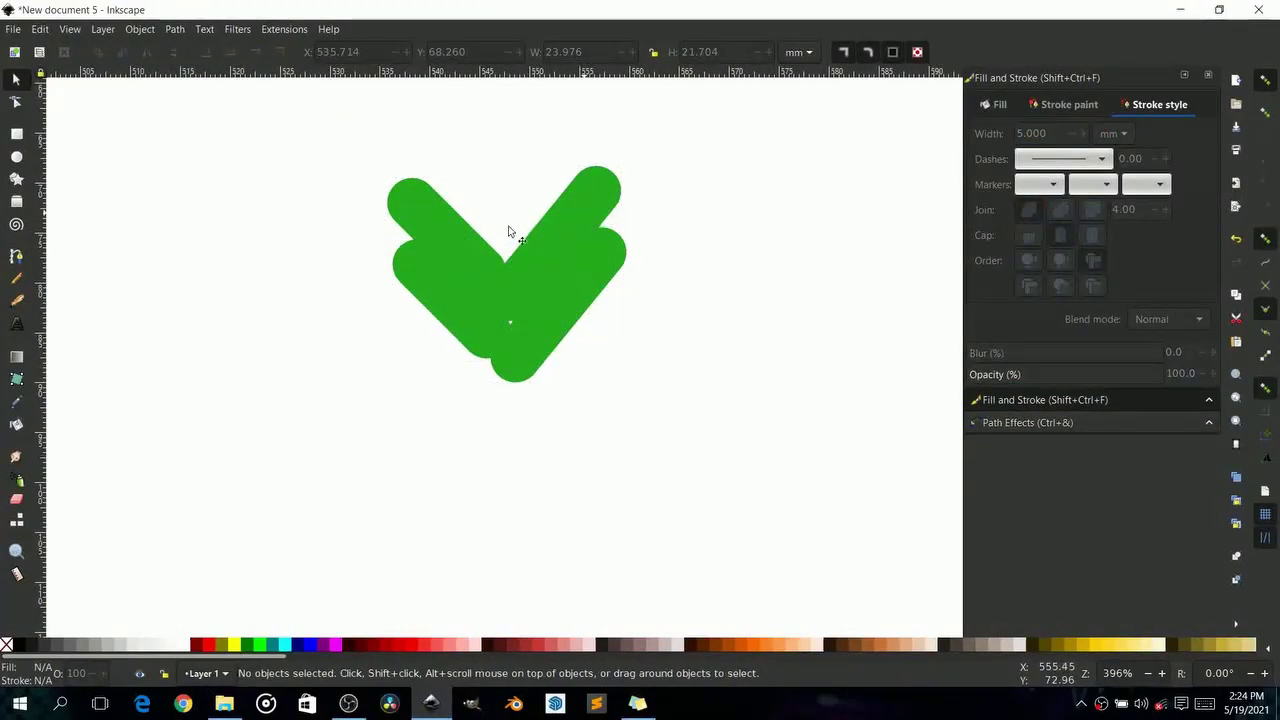
# Raise the upper chevron and shift both right arms down-right into a herringbone step
pyautogui.click(509, 229)
pyautogui.keyDown('shift'); pyautogui.click(434, 211); pyautogui.keyUp('shift')
pyautogui.moveTo(434, 211); pyautogui.dragTo(432, 155)
pyautogui.click(582, 236)
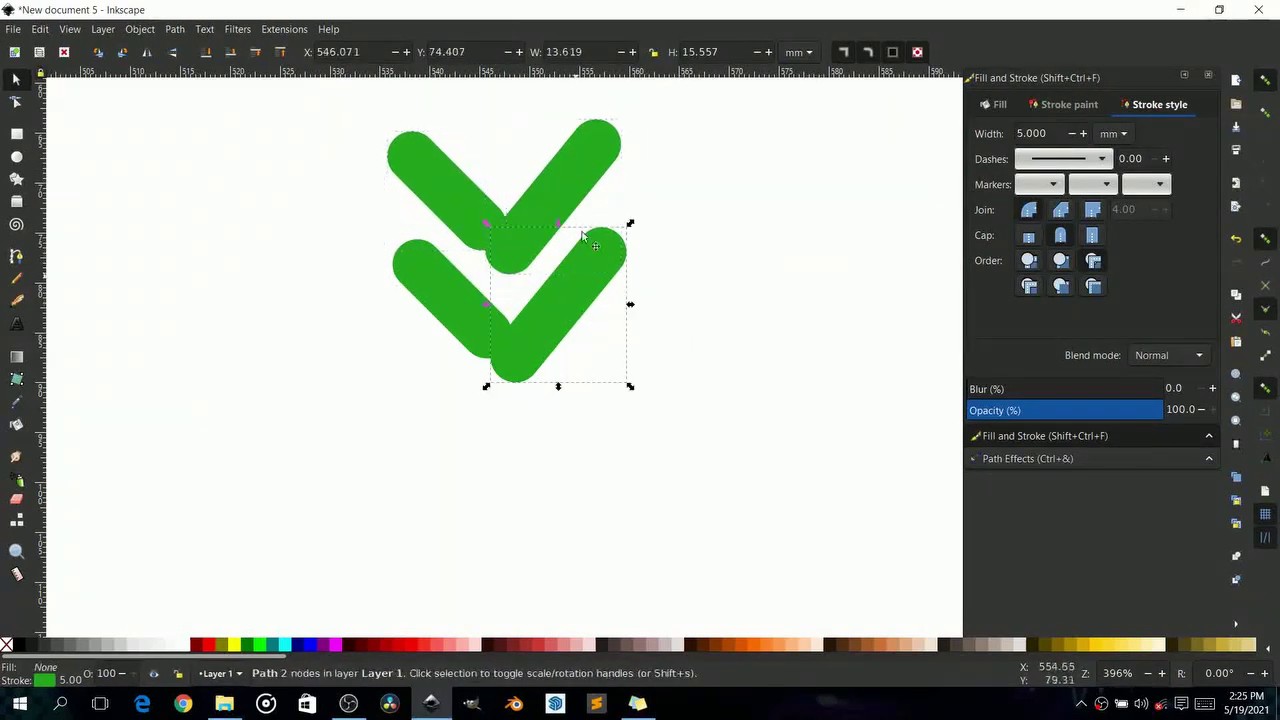
pyautogui.keyDown('shift'); pyautogui.click(578, 206); pyautogui.keyUp('shift')
pyautogui.moveTo(559, 188); pyautogui.dragTo(583, 211)
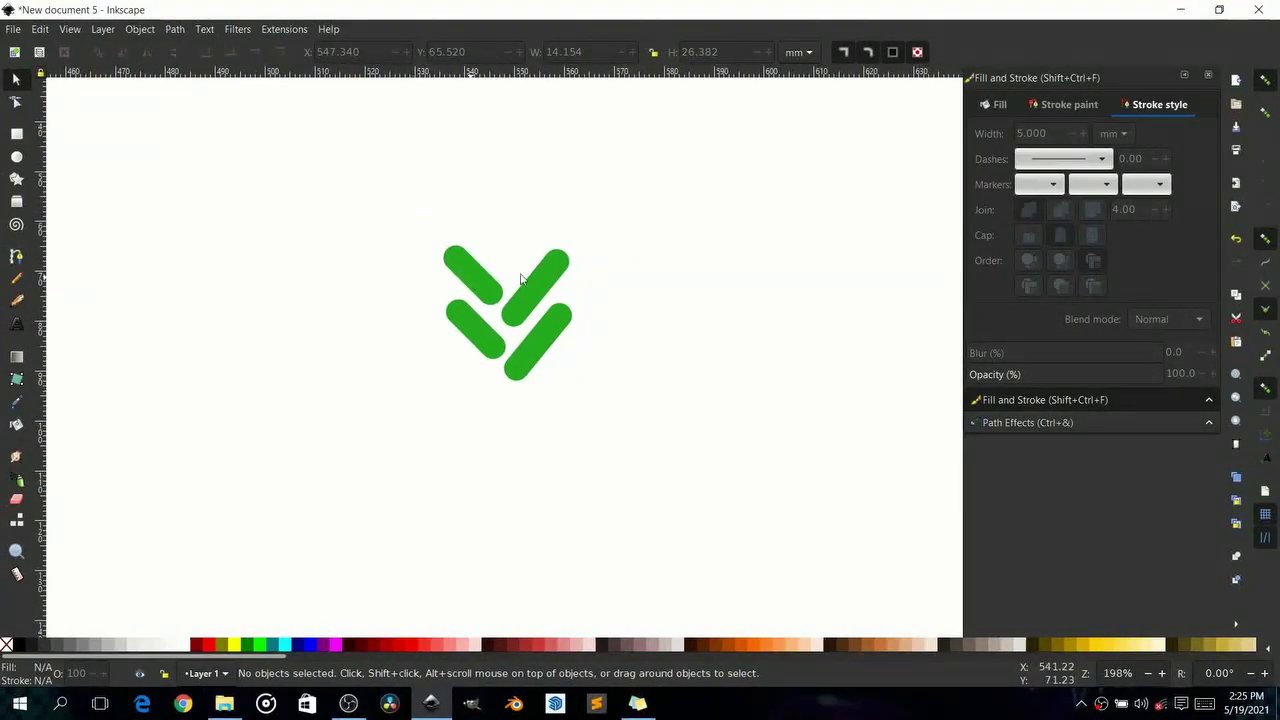
# Copy and paste the upper-left and upper-right arms as a separate pair
pyautogui.click(472, 272)
pyautogui.keyDown('shift'); pyautogui.click(543, 291); pyautogui.keyUp('shift')
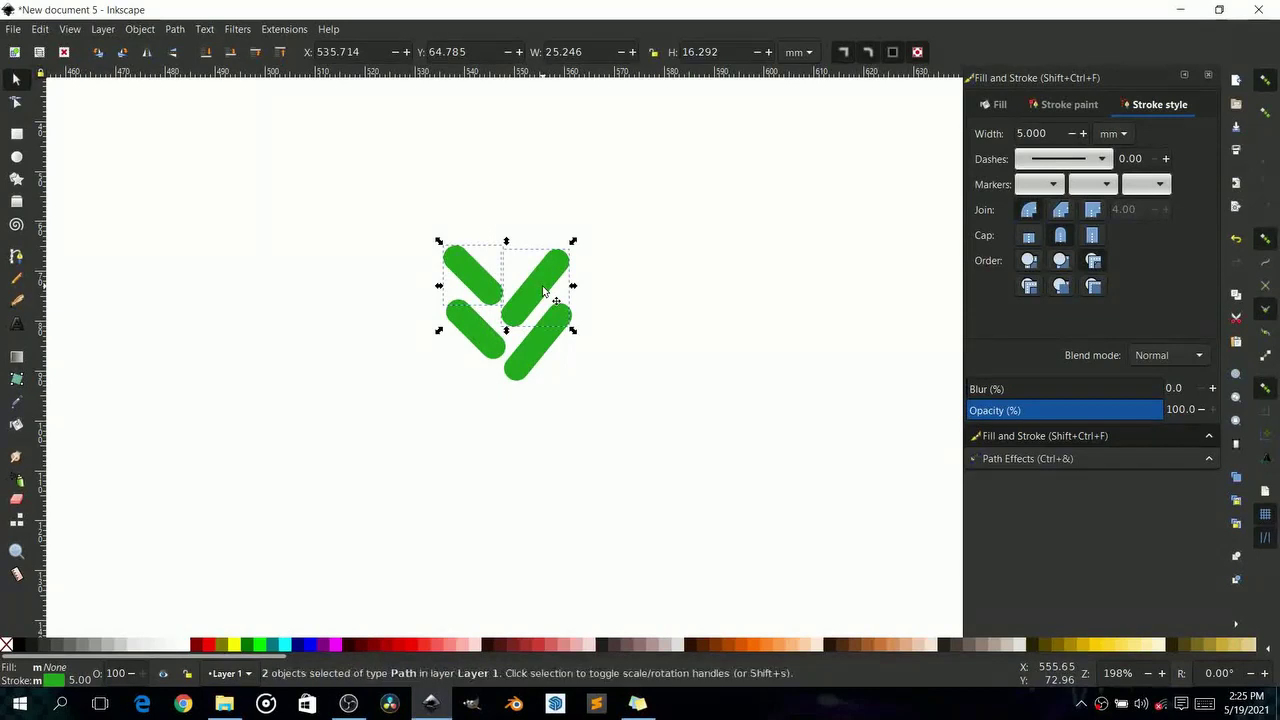
pyautogui.hotkey('ctrl', 'c')
pyautogui.hotkey('ctrl', 'v')
pyautogui.scroll(-3, 463, 509)
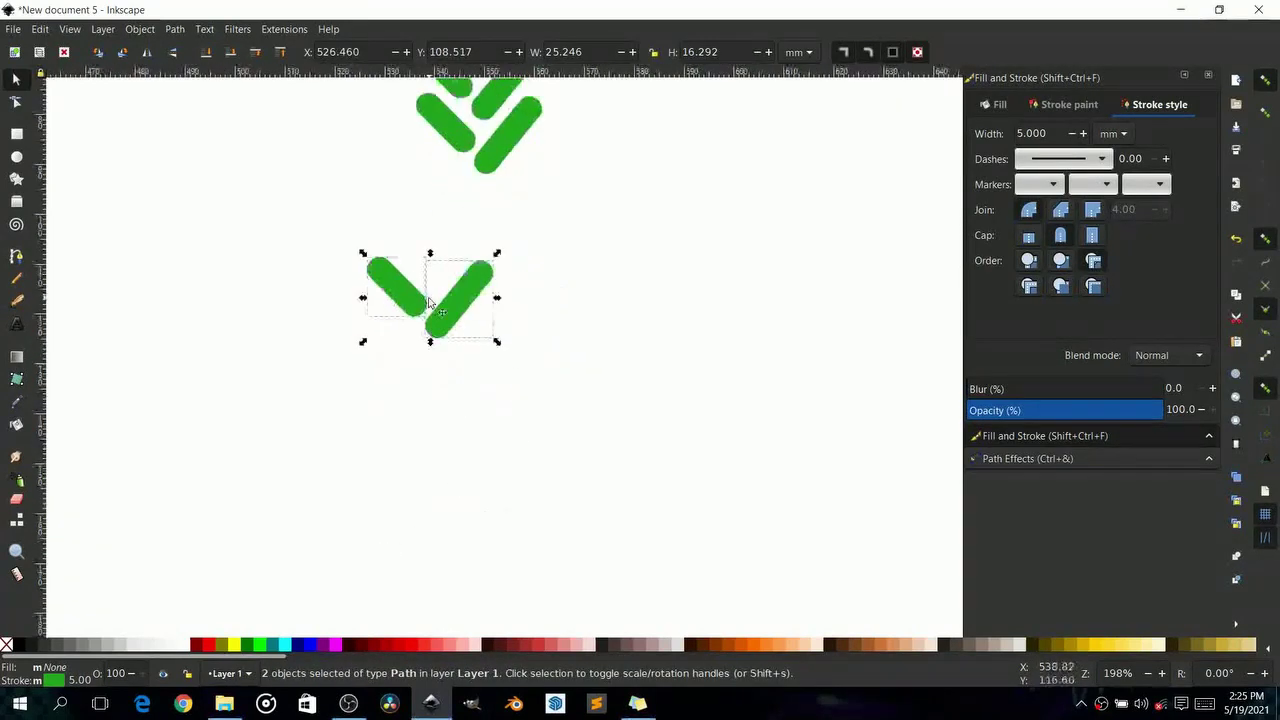
pyautogui.scroll(3, 545, 418)
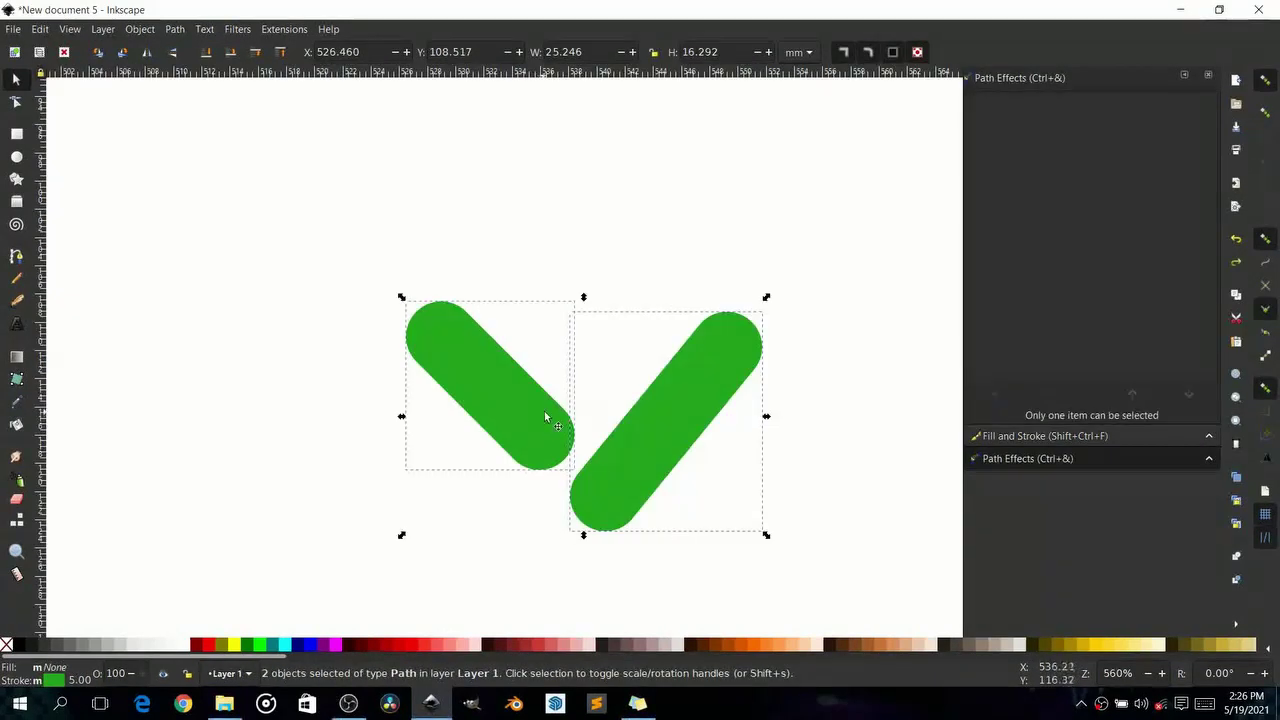
# Union the two pasted arms into one chevron path and place it below the double chevron
pyautogui.click(168, 30)
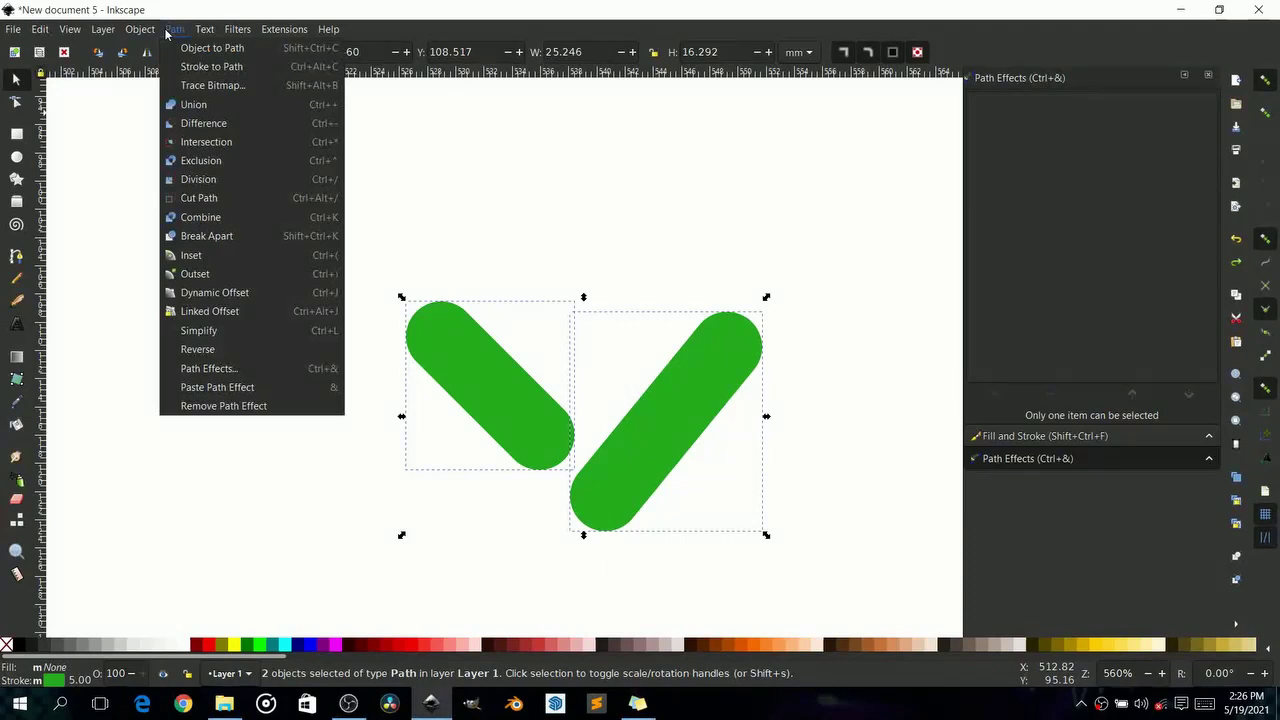
pyautogui.click(216, 108)
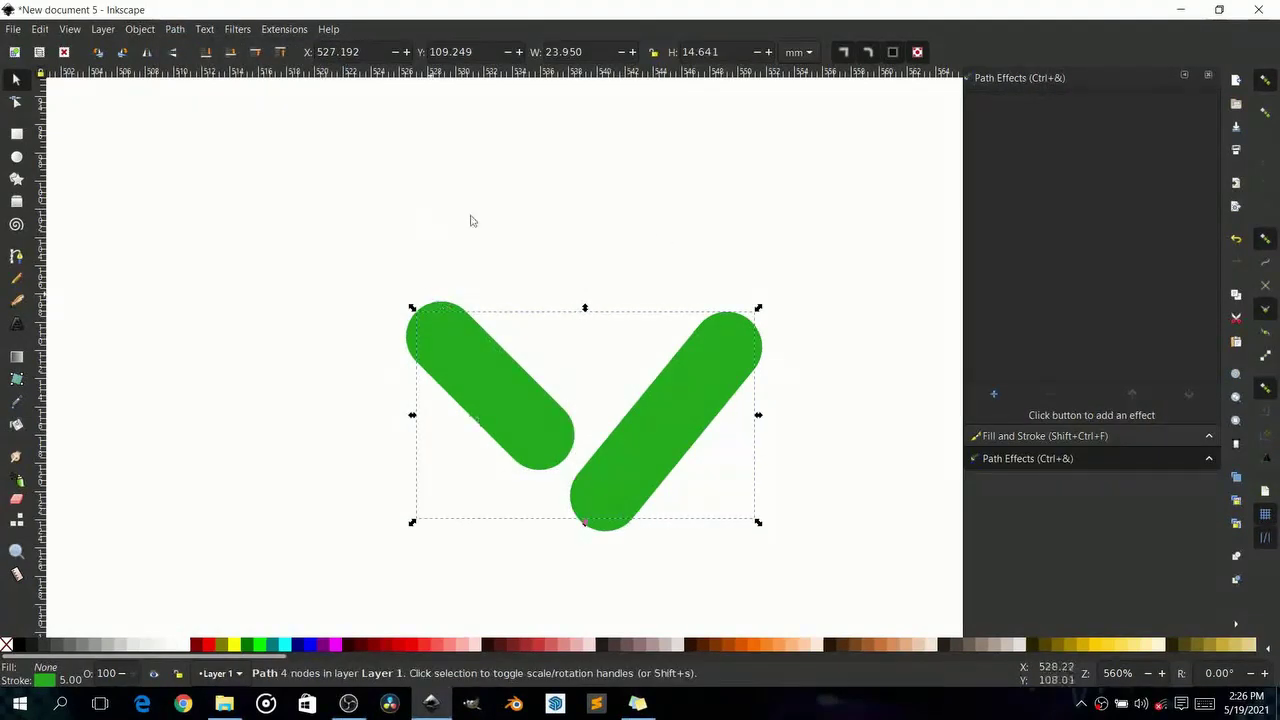
pyautogui.moveTo(499, 395); pyautogui.dragTo(682, 318)
pyautogui.scroll(-4, 611, 366)
pyautogui.scroll(-2, 465, 346)
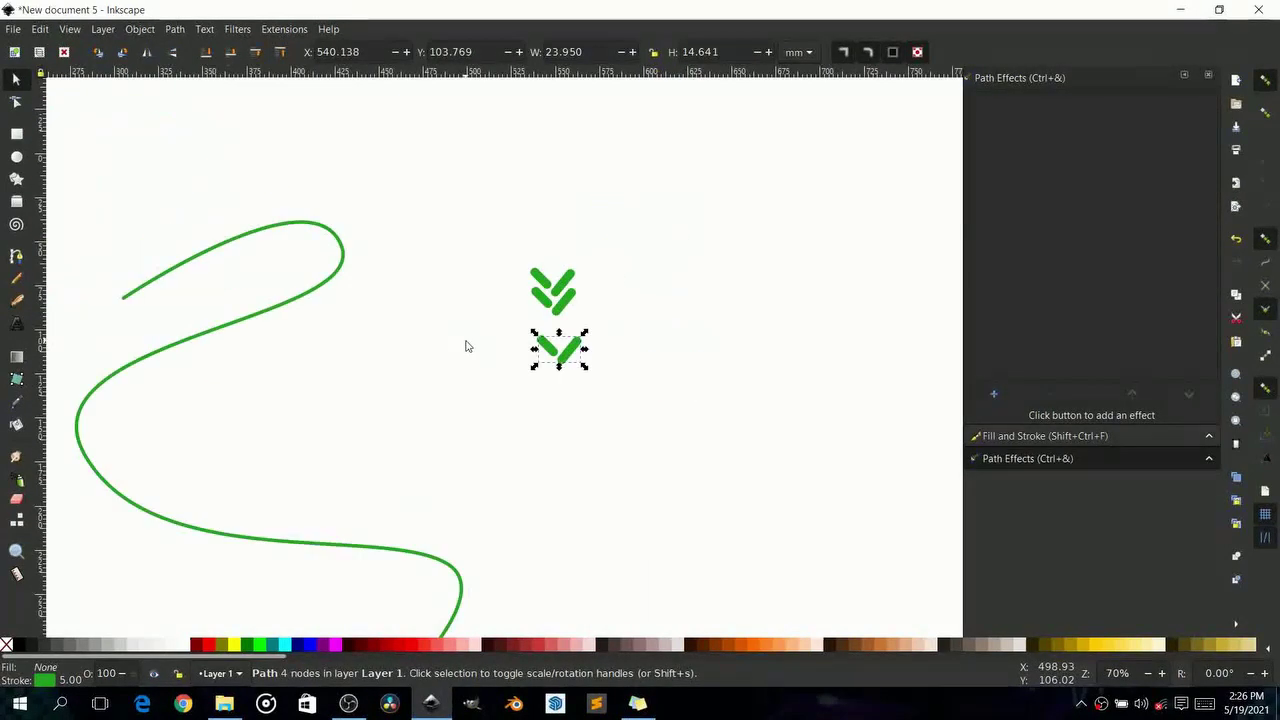
# Add a Pattern Along Path effect to the wavy S curve
pyautogui.click(307, 302)
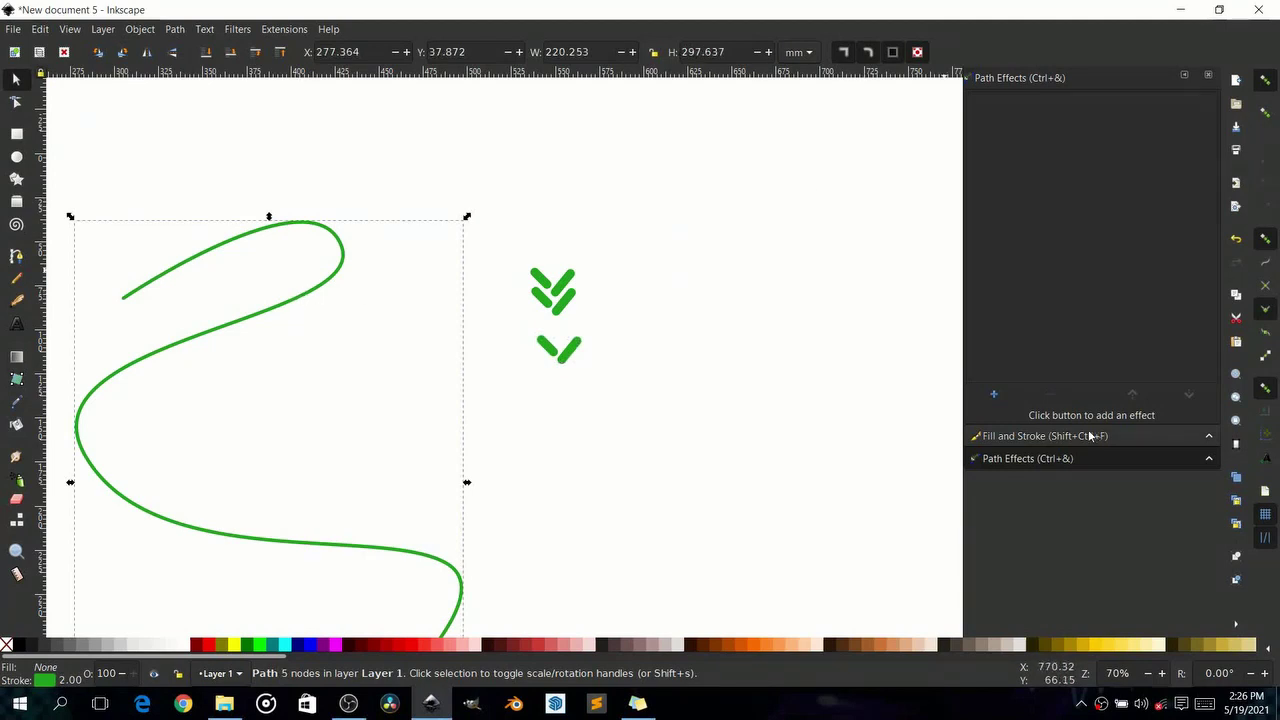
pyautogui.click(993, 398)
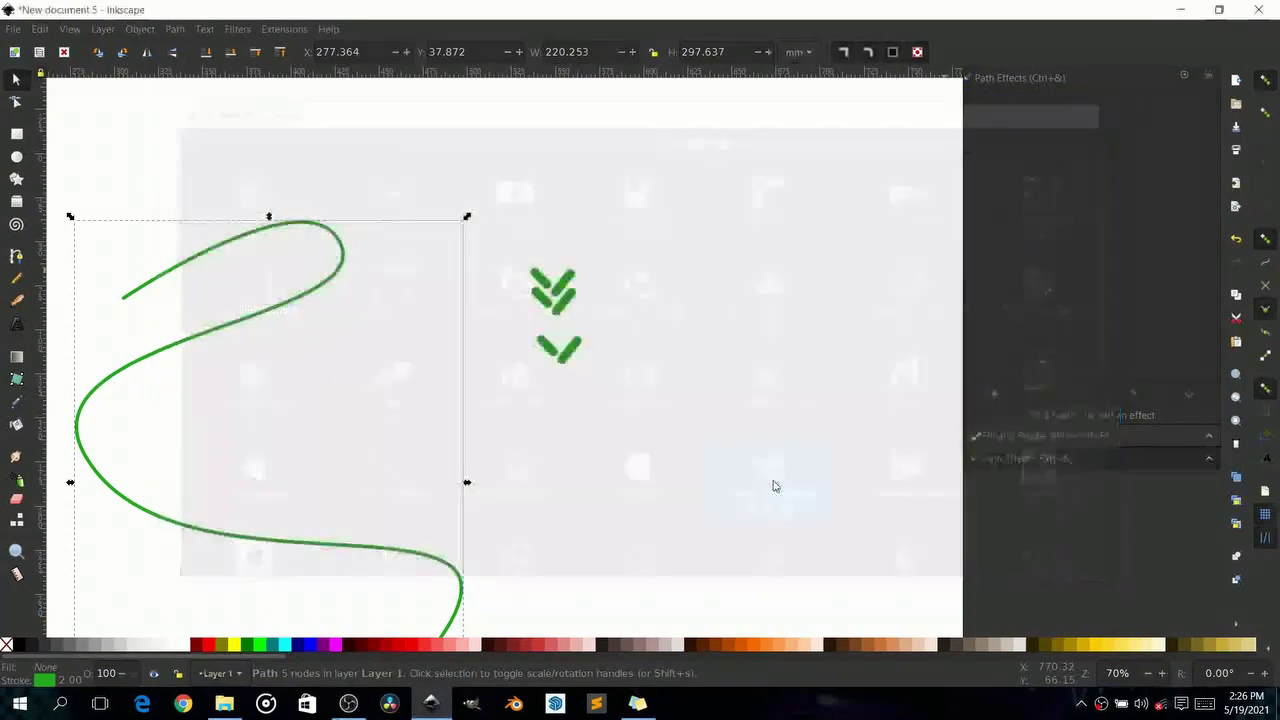
pyautogui.press('Escape')
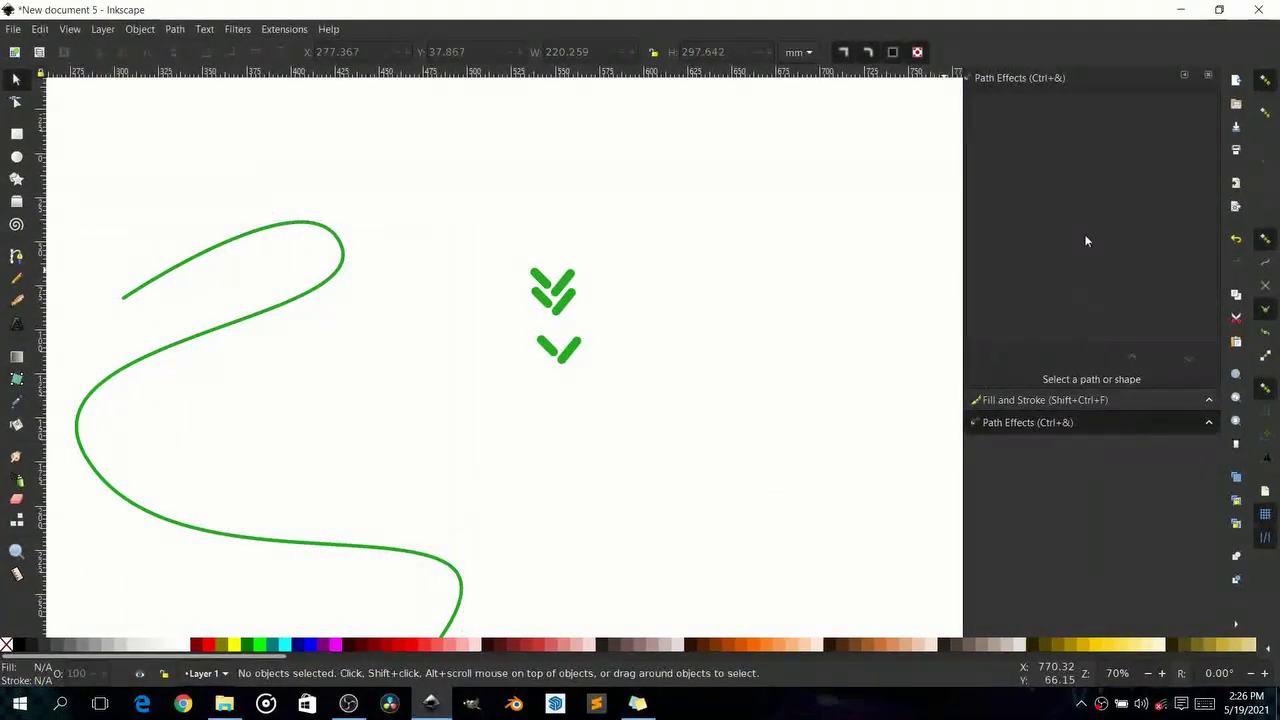
pyautogui.press('Tab')
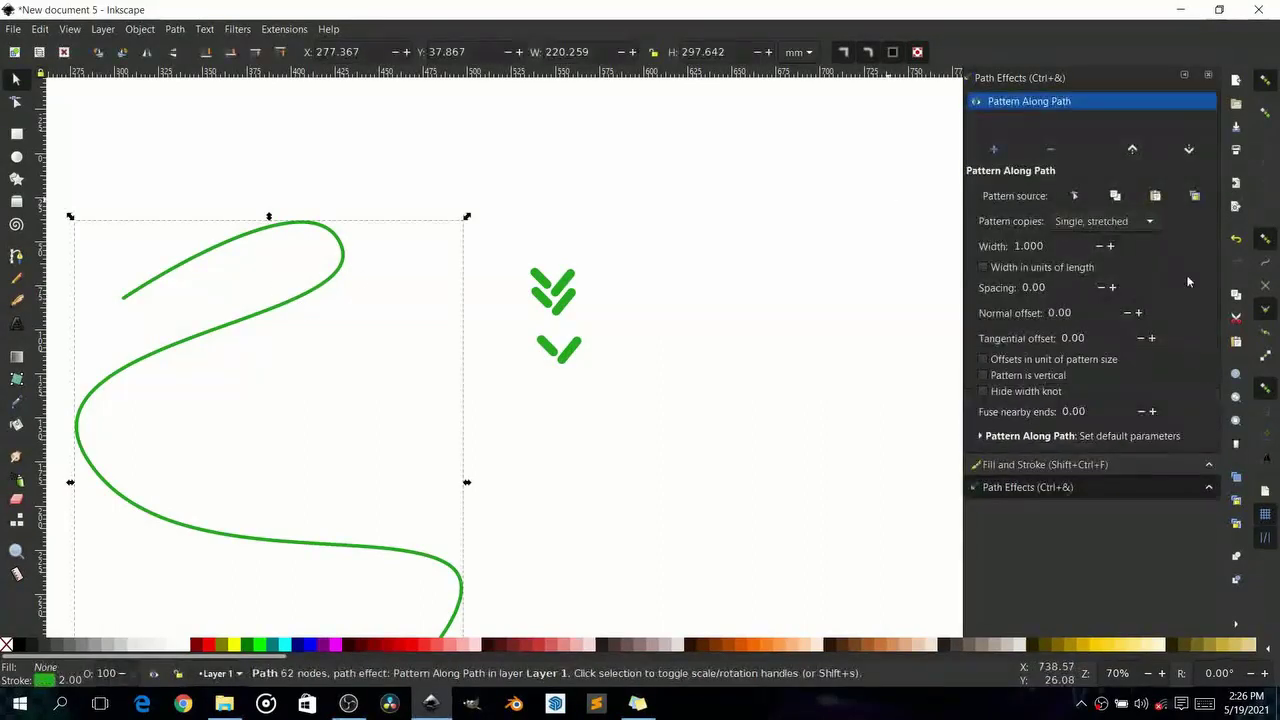
# Paste the copied chevron as the pattern source and set Pattern copies to Repeated
pyautogui.click(1157, 196)
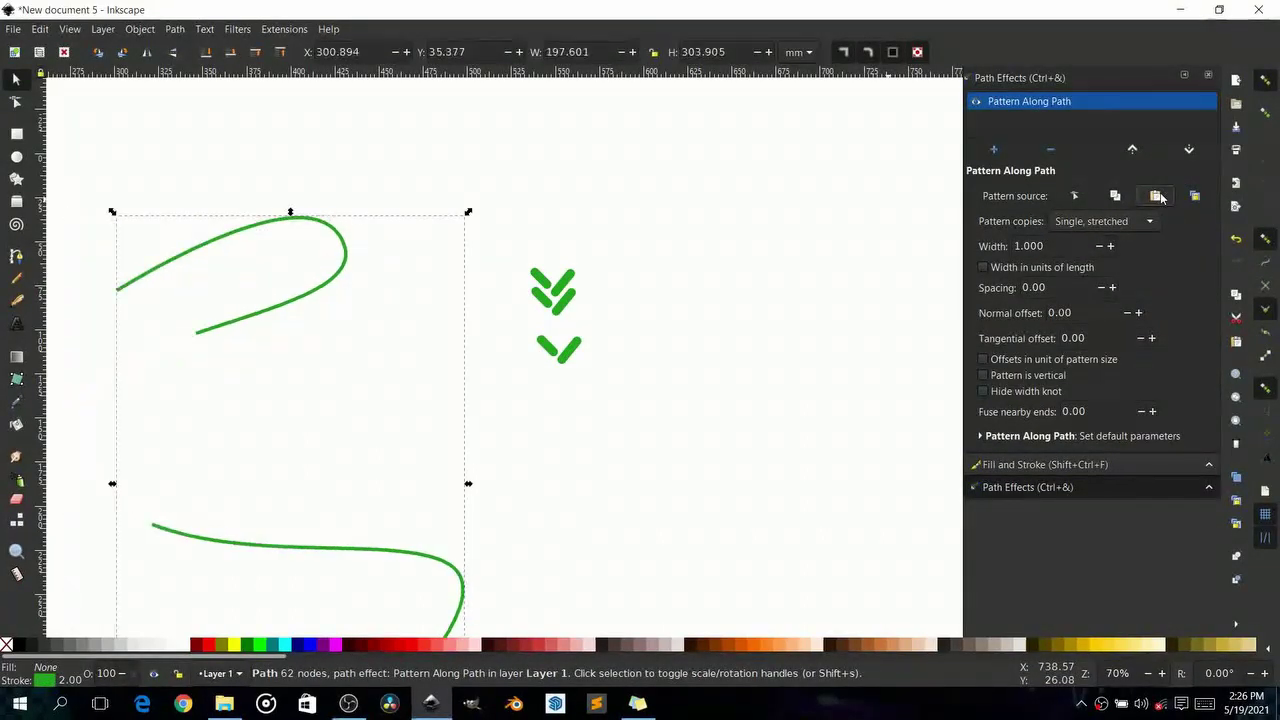
pyautogui.click(1086, 222)
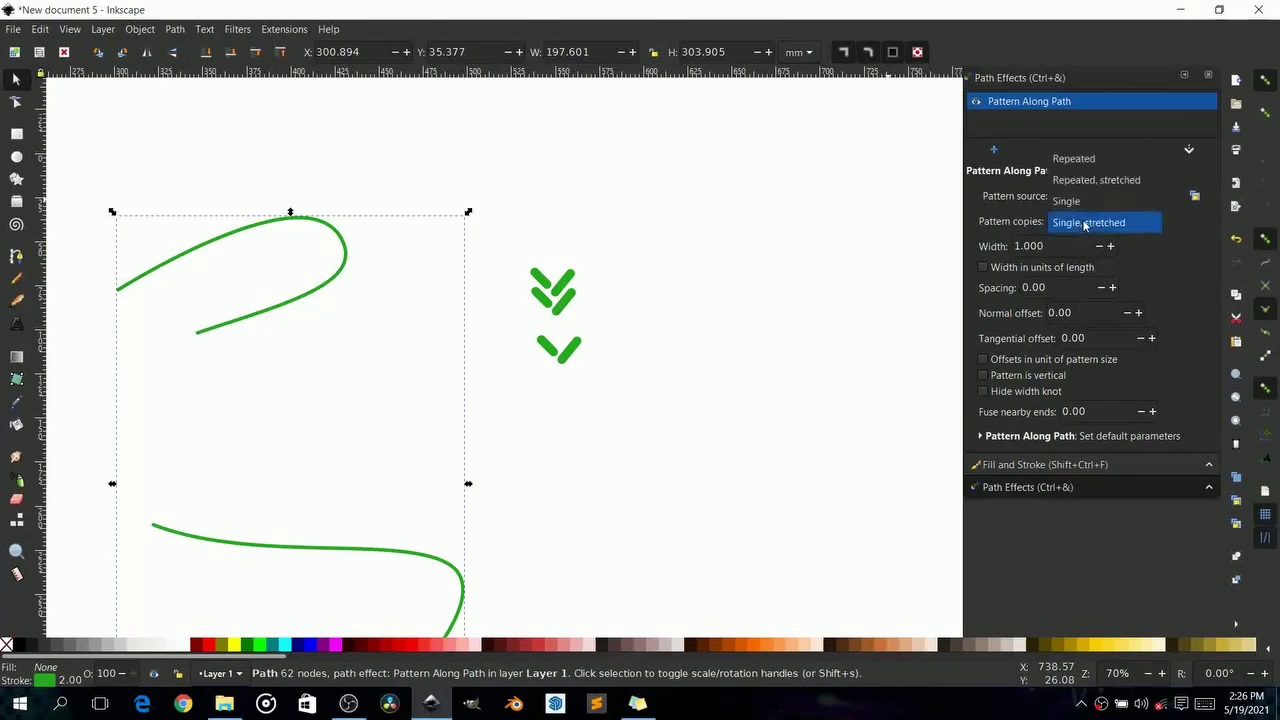
pyautogui.click(1079, 159)
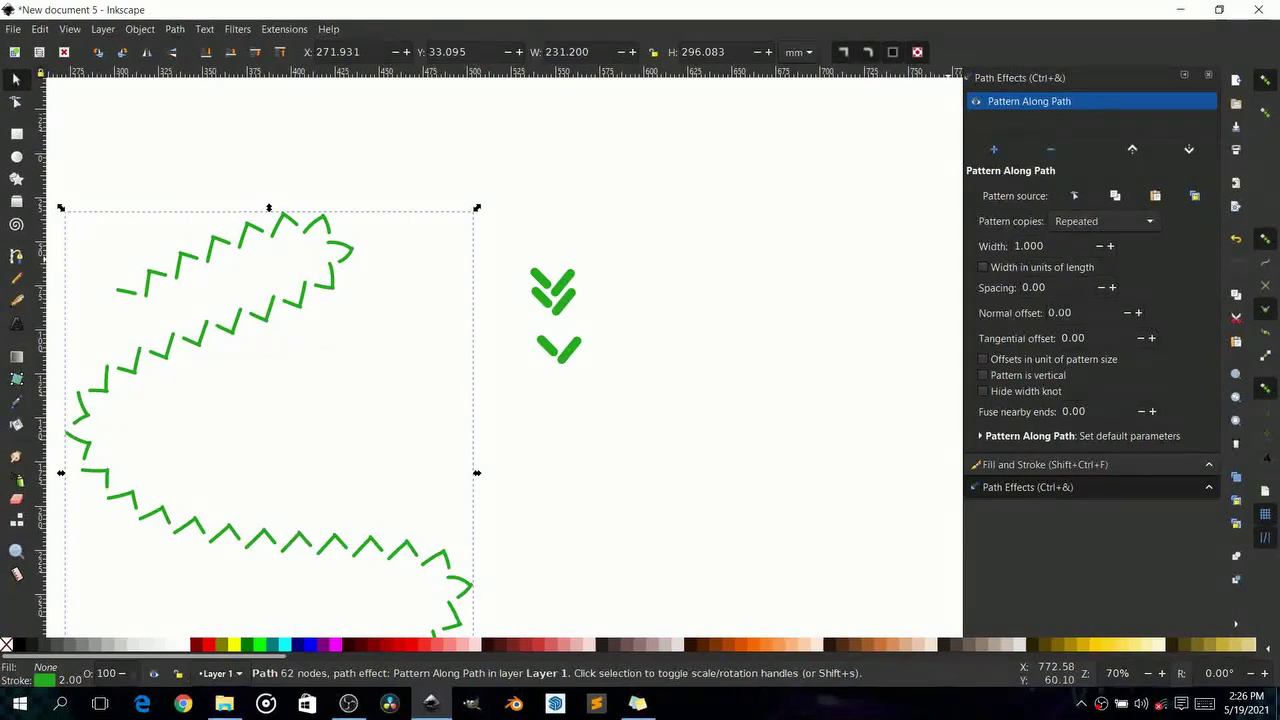
pyautogui.scroll(3, 371, 286)
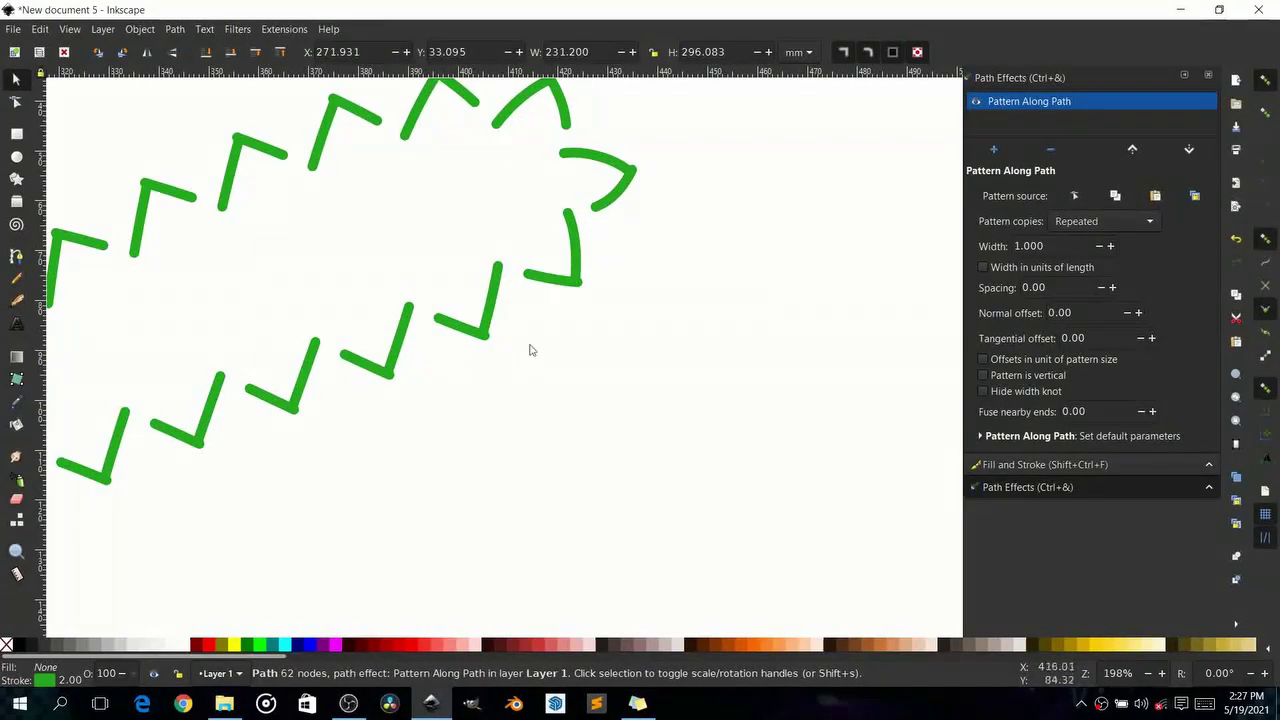
pyautogui.scroll(-8, 517, 451)
pyautogui.scroll(5, 491, 297)
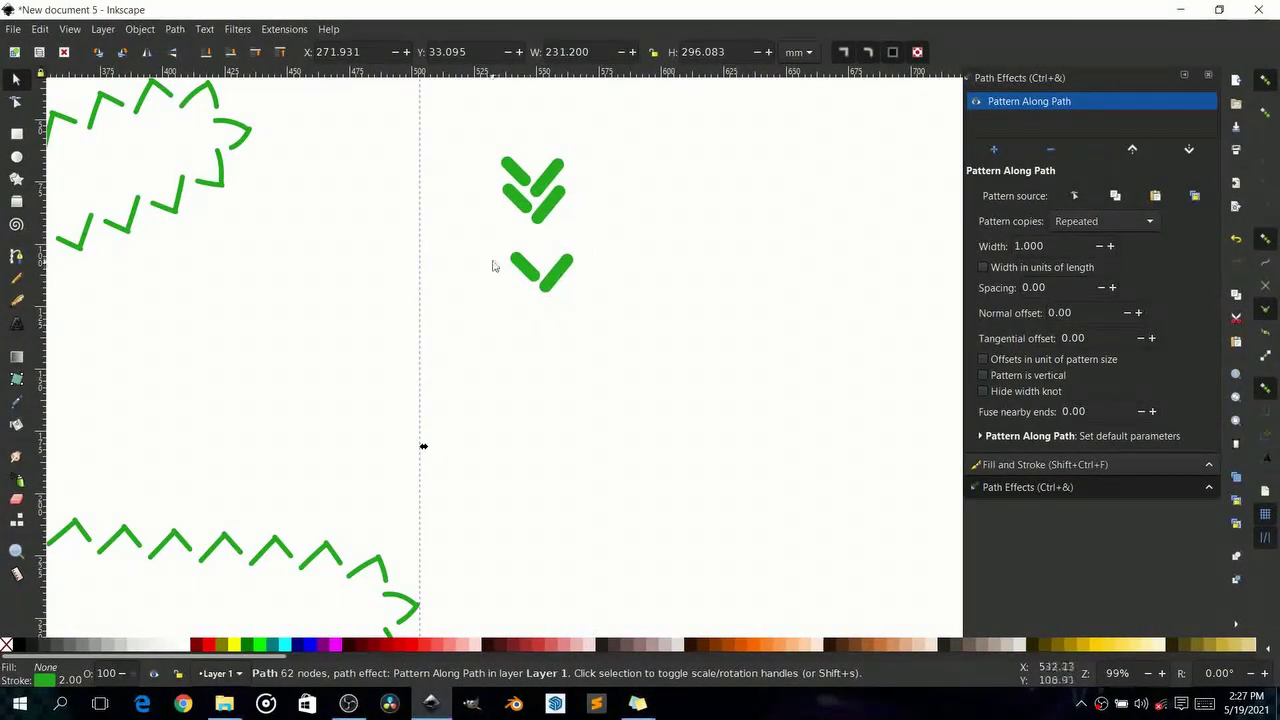
pyautogui.scroll(-1, 563, 380)
pyautogui.scroll(-3, 623, 380)
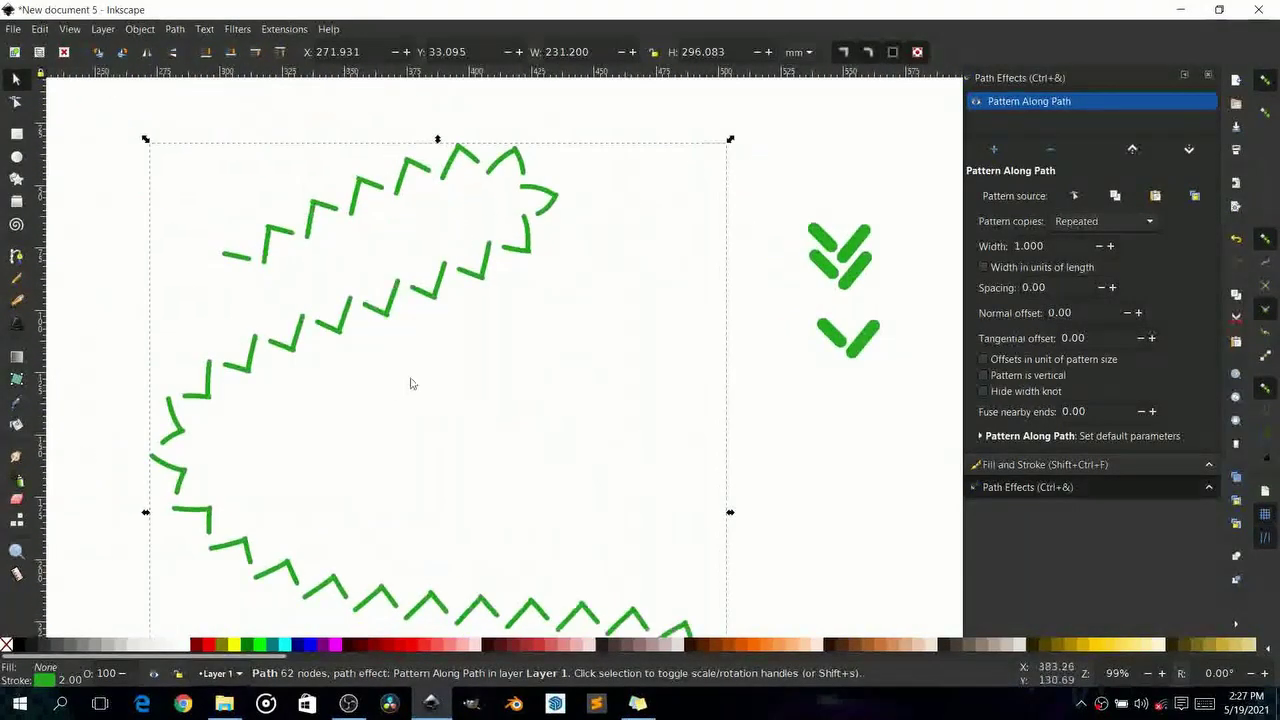
pyautogui.hscroll(3, 408, 380)
pyautogui.scroll(-2, 399, 380)
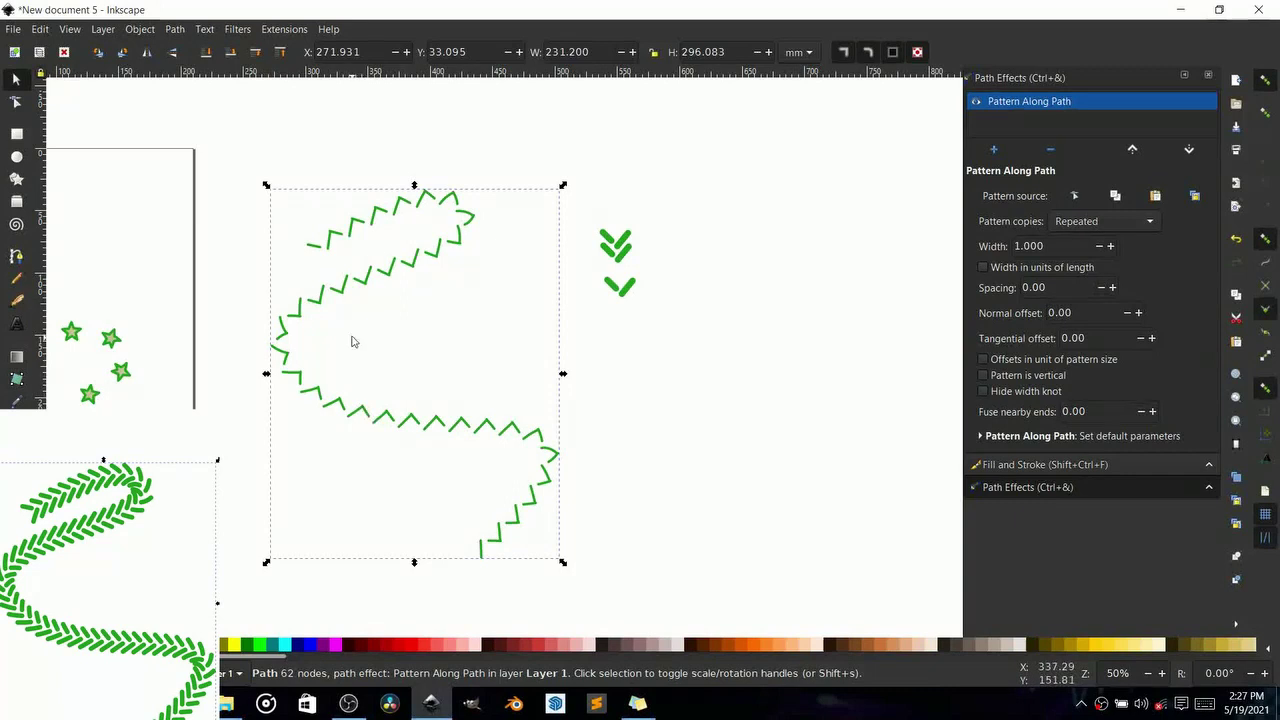
# Tick Pattern is vertical and give the braid a stroke width of 5
pyautogui.click(983, 375)
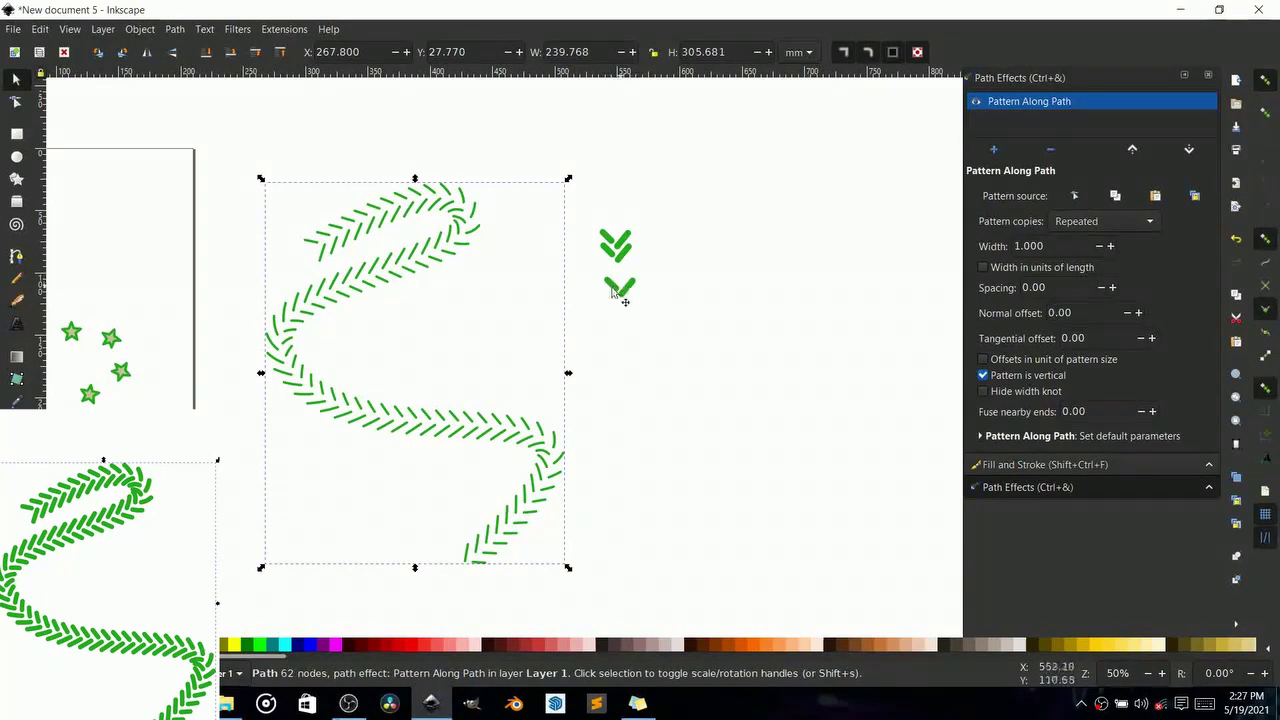
pyautogui.scroll(3, 405, 229)
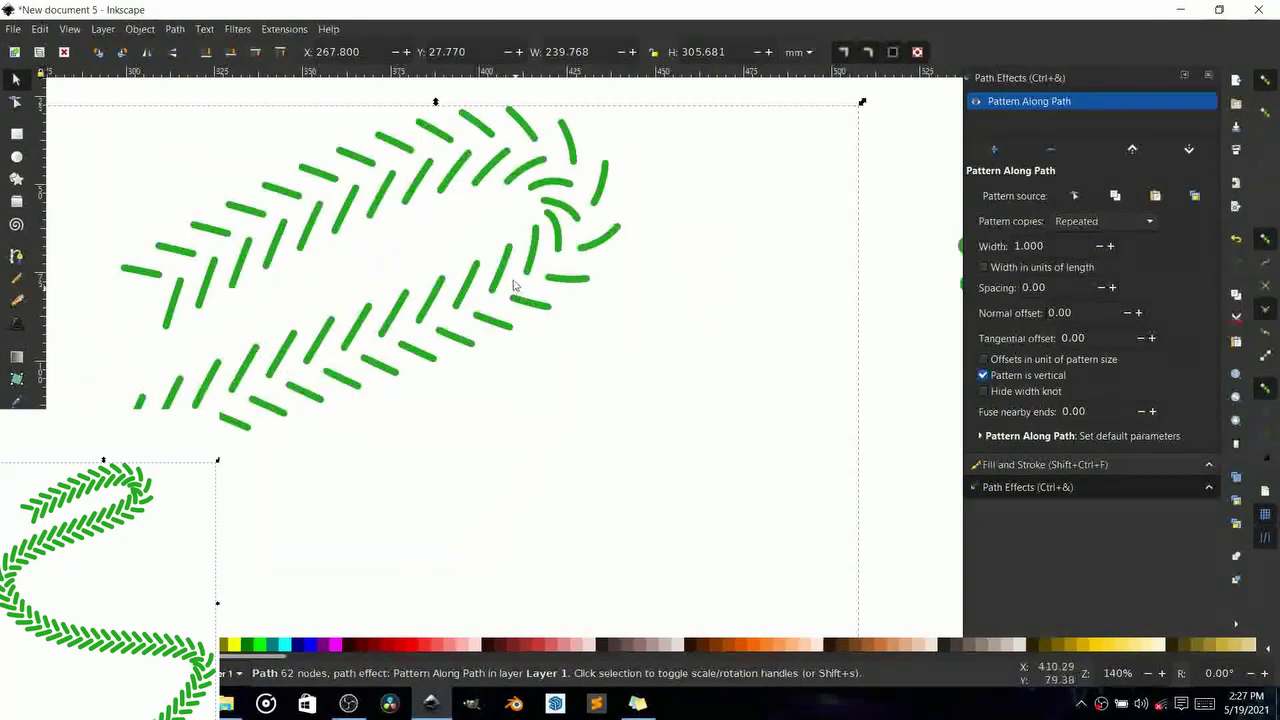
pyautogui.click(1062, 464)
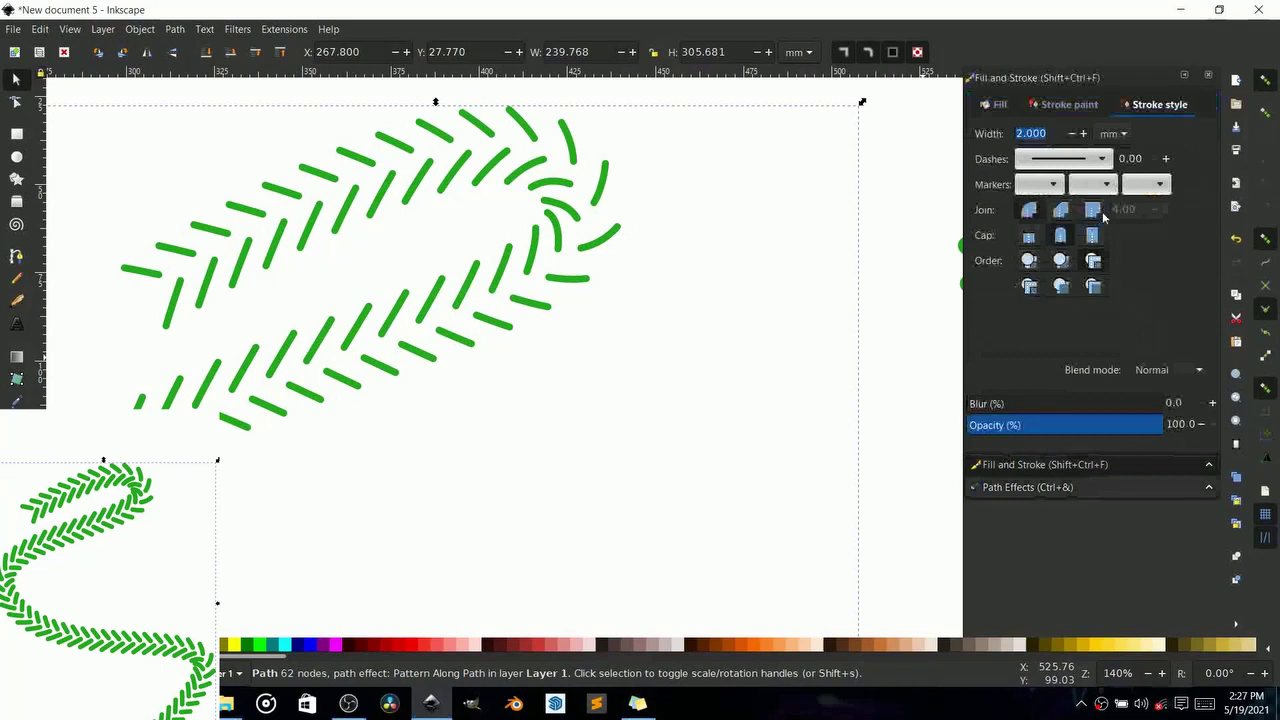
pyautogui.write('5')
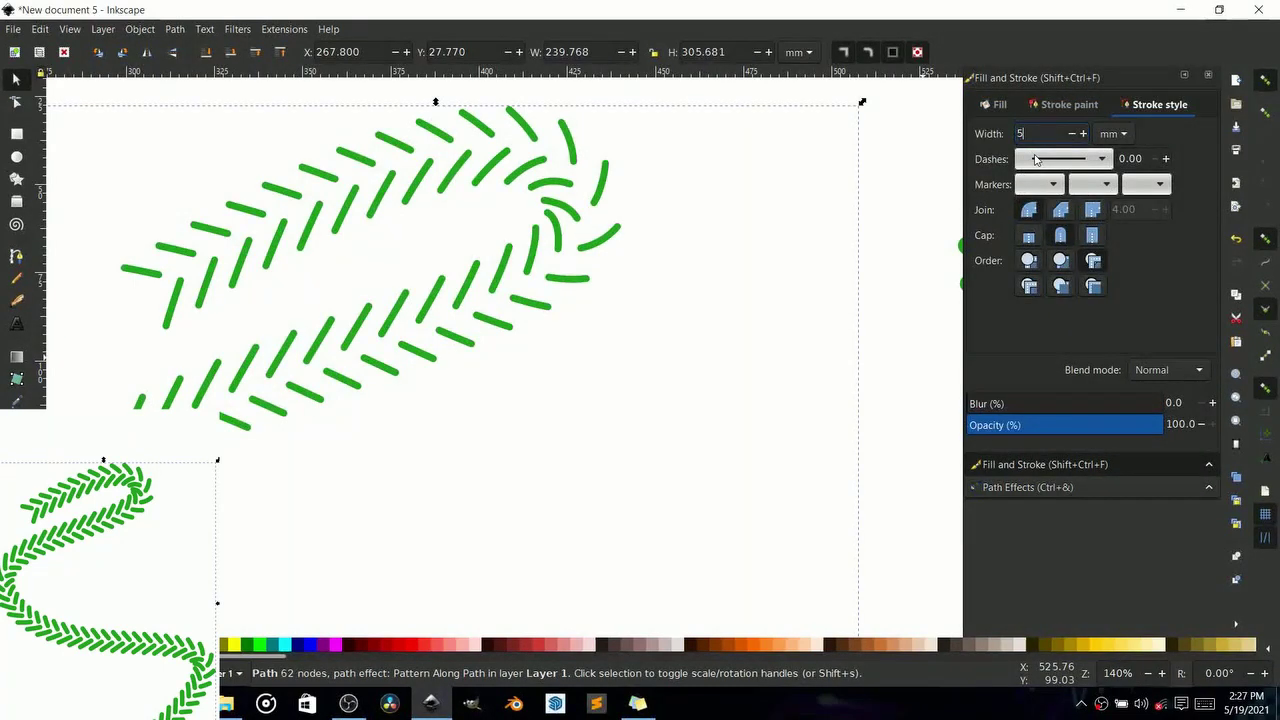
pyautogui.press('Return')
# Raise the Pattern Along Path spacing to 4.60, then deselect to view the braid
pyautogui.click(1003, 486)
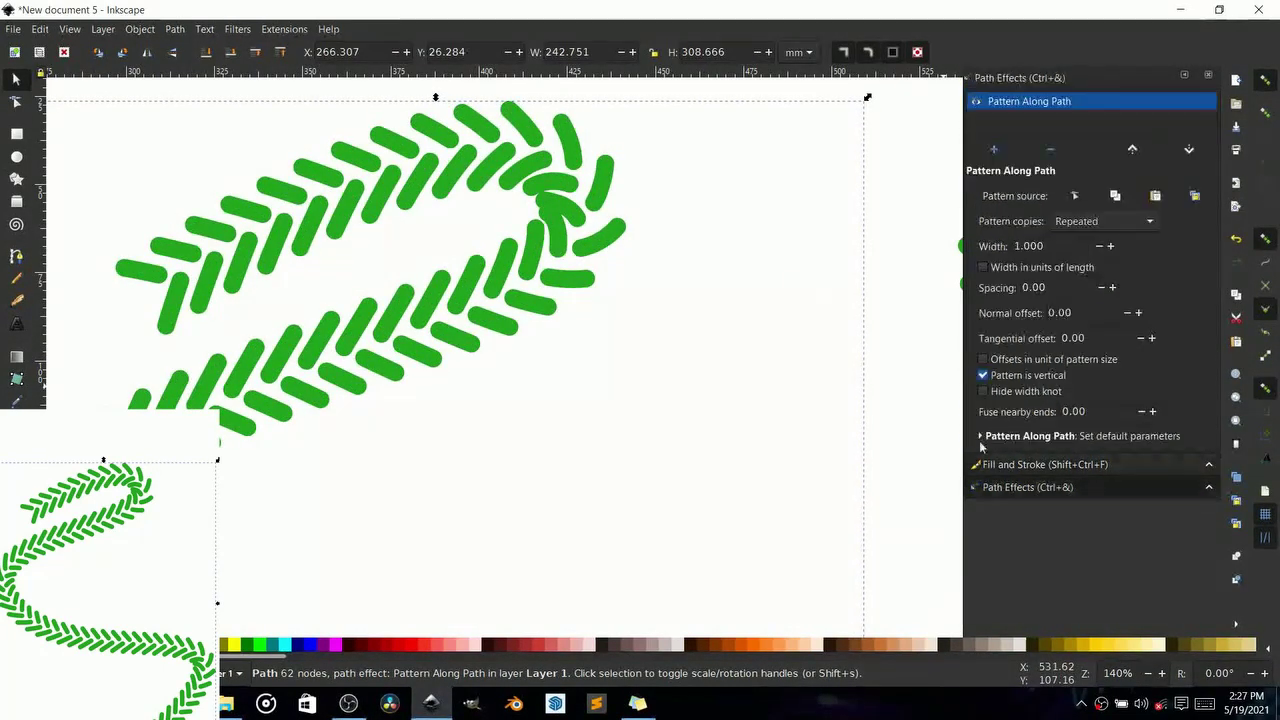
pyautogui.scroll(-3, 510, 306)
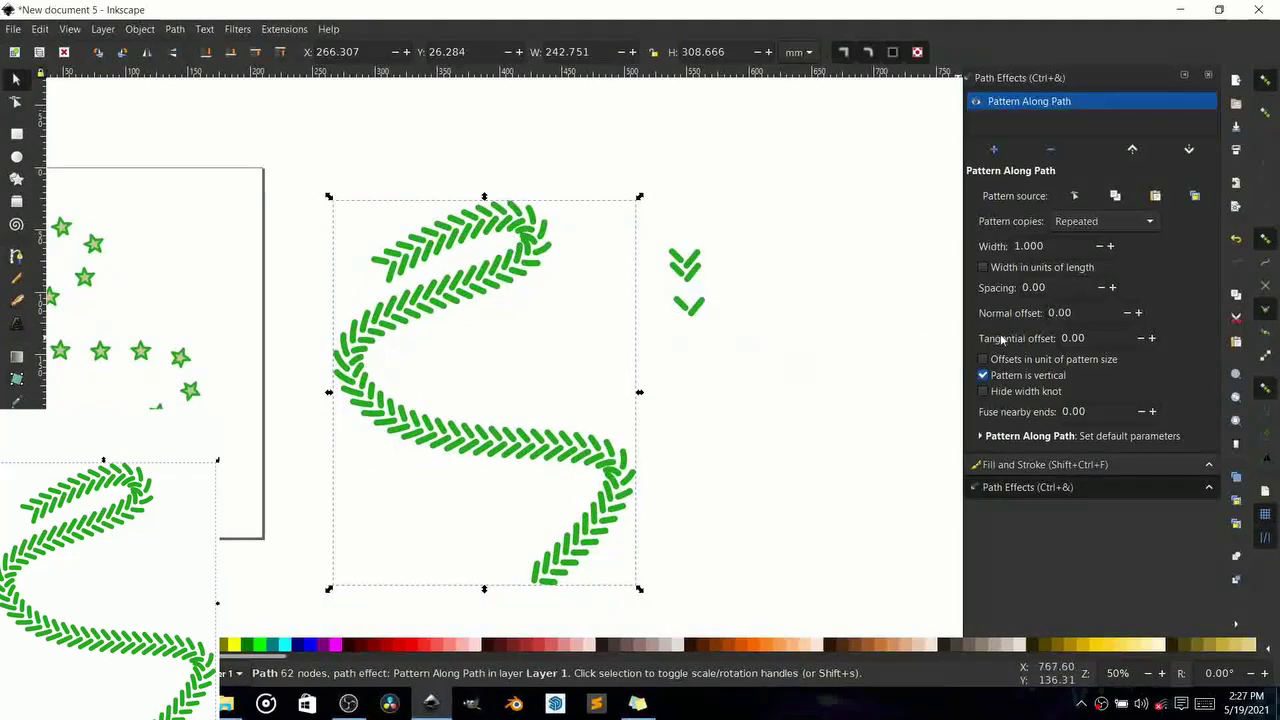
pyautogui.click(1113, 288)
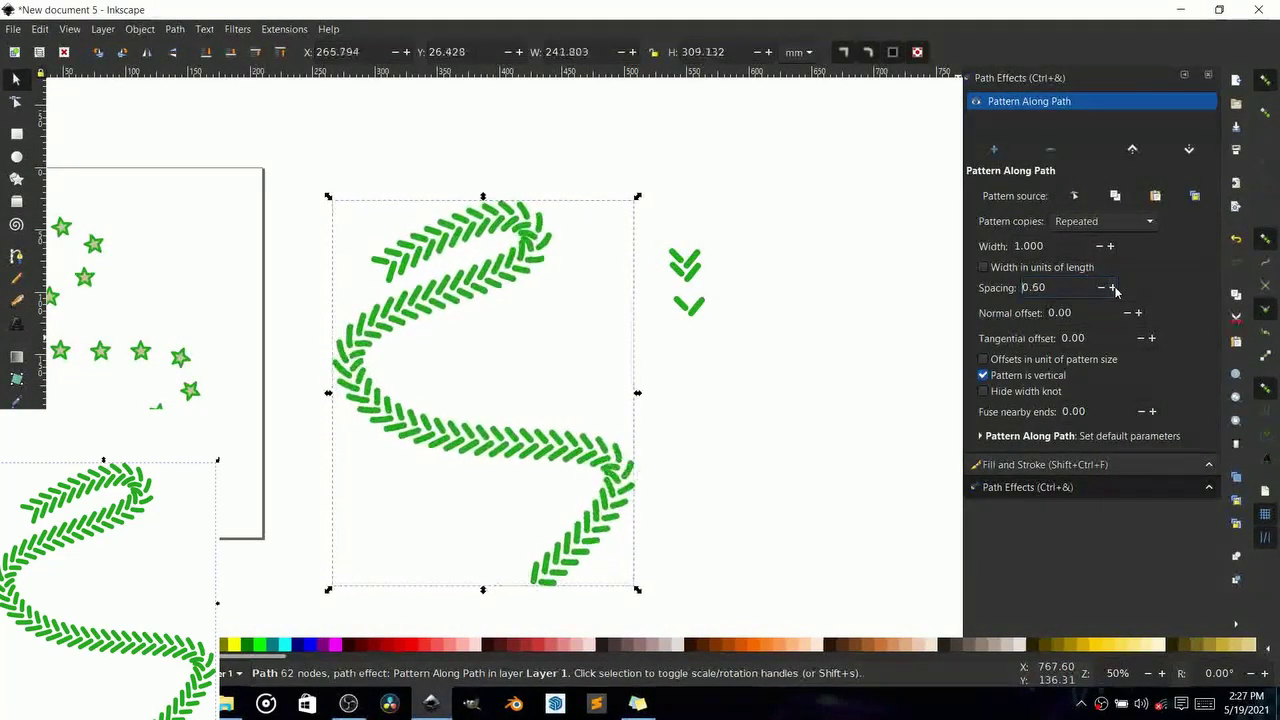
pyautogui.click(1113, 288)
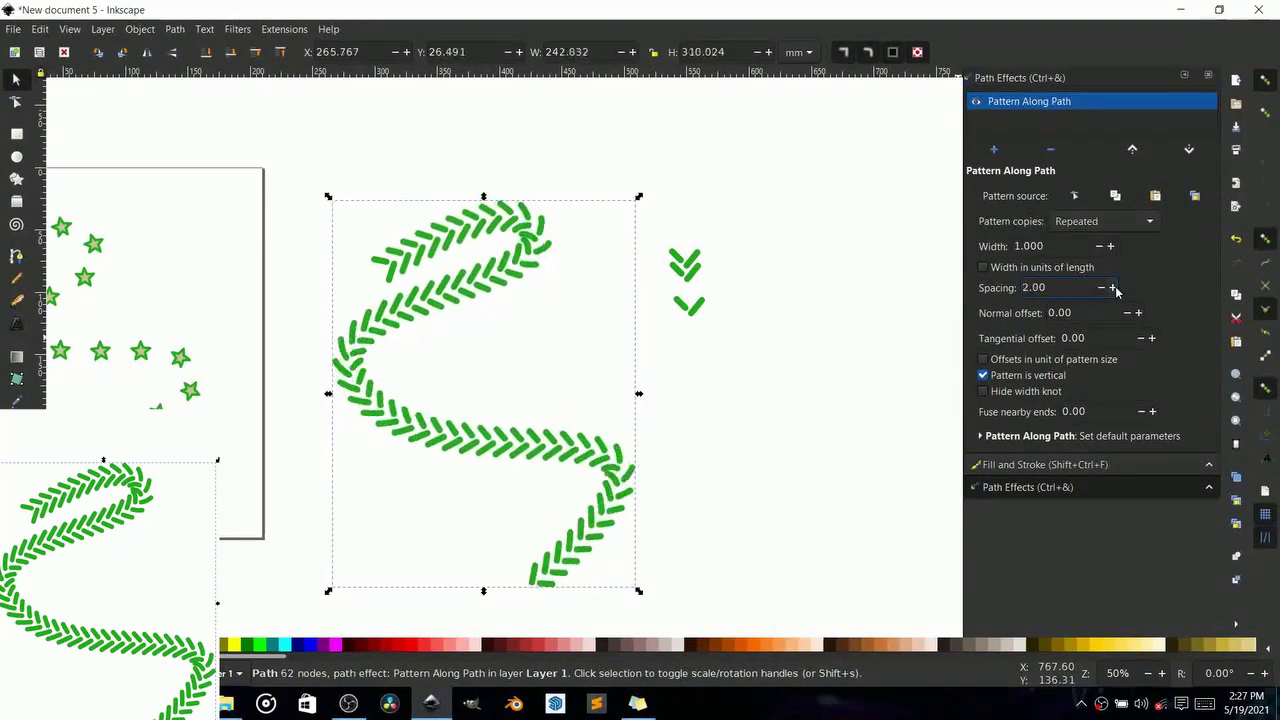
pyautogui.click(1113, 288)
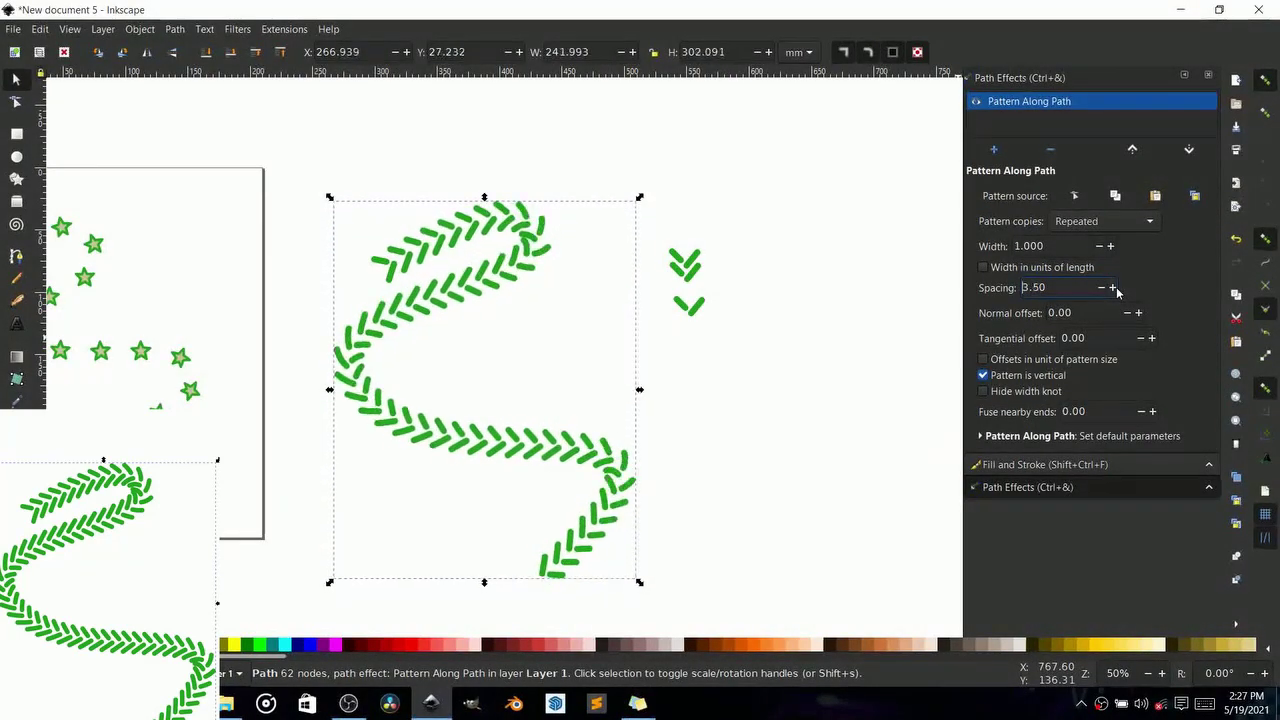
pyautogui.click(1113, 288)
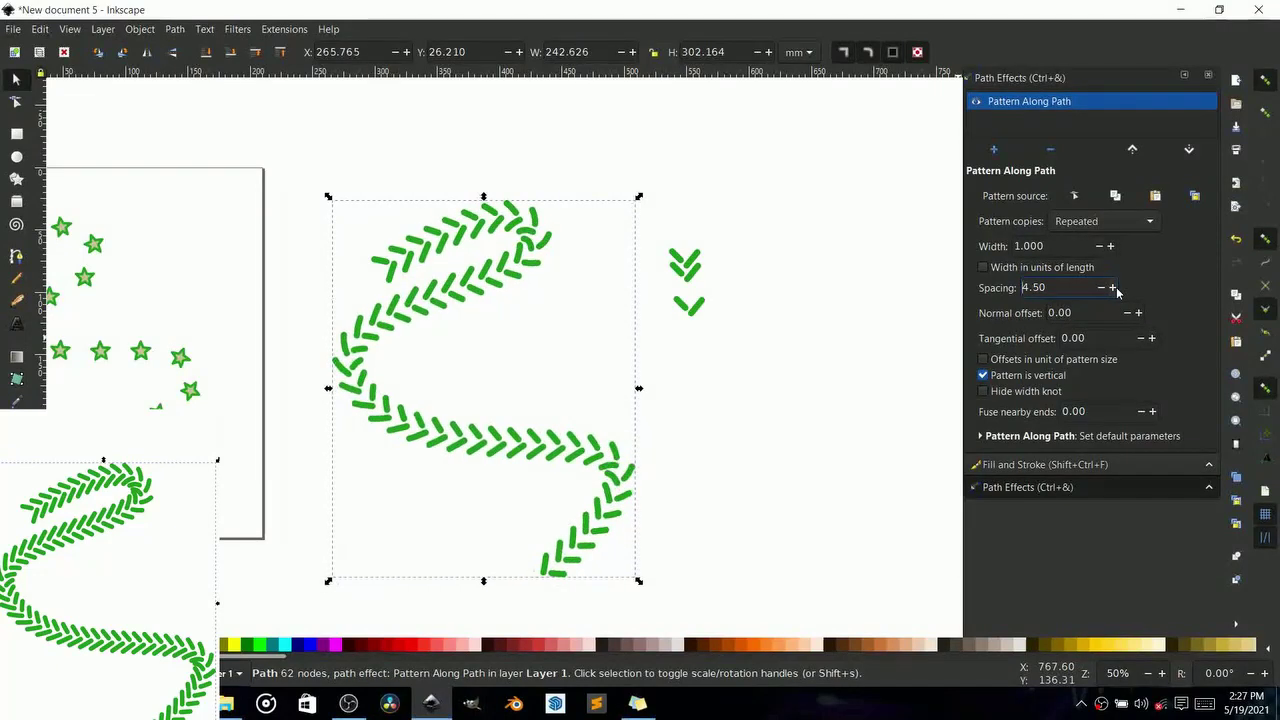
pyautogui.click(714, 360)
# Select the lower chevron and the braid to review their settings
pyautogui.scroll(-3, 257, 320)
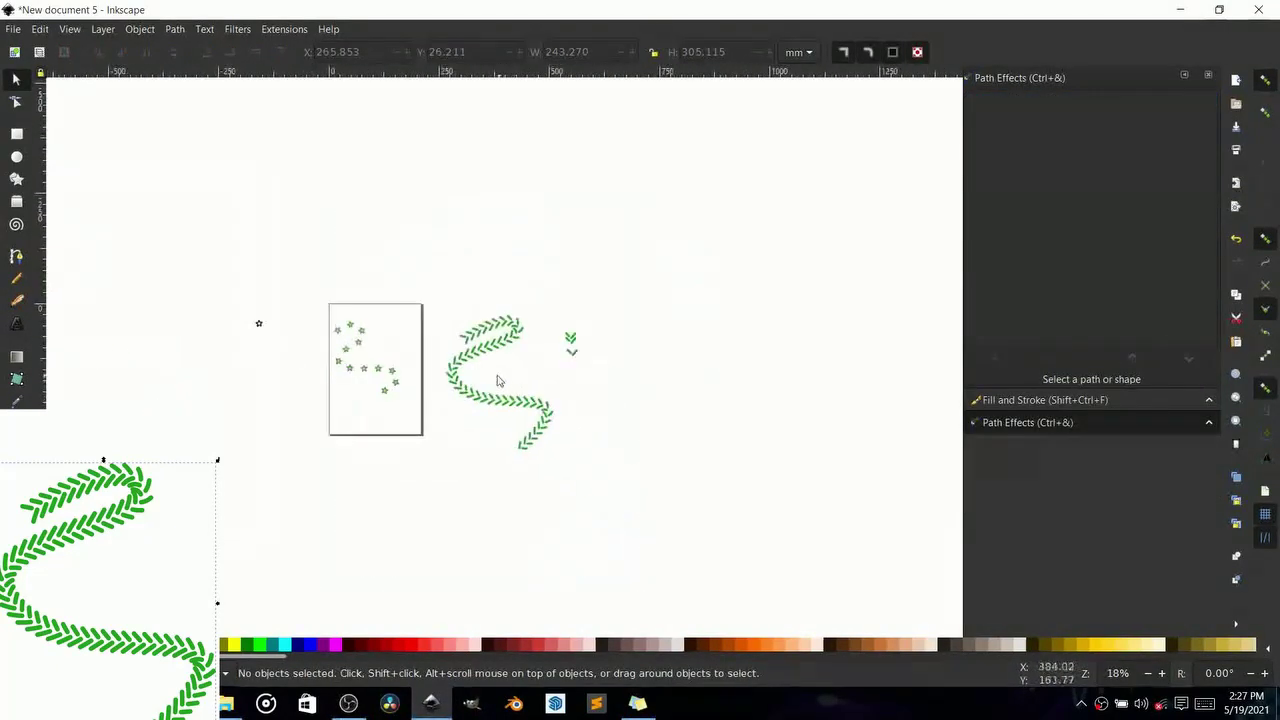
pyautogui.scroll(3, 491, 384)
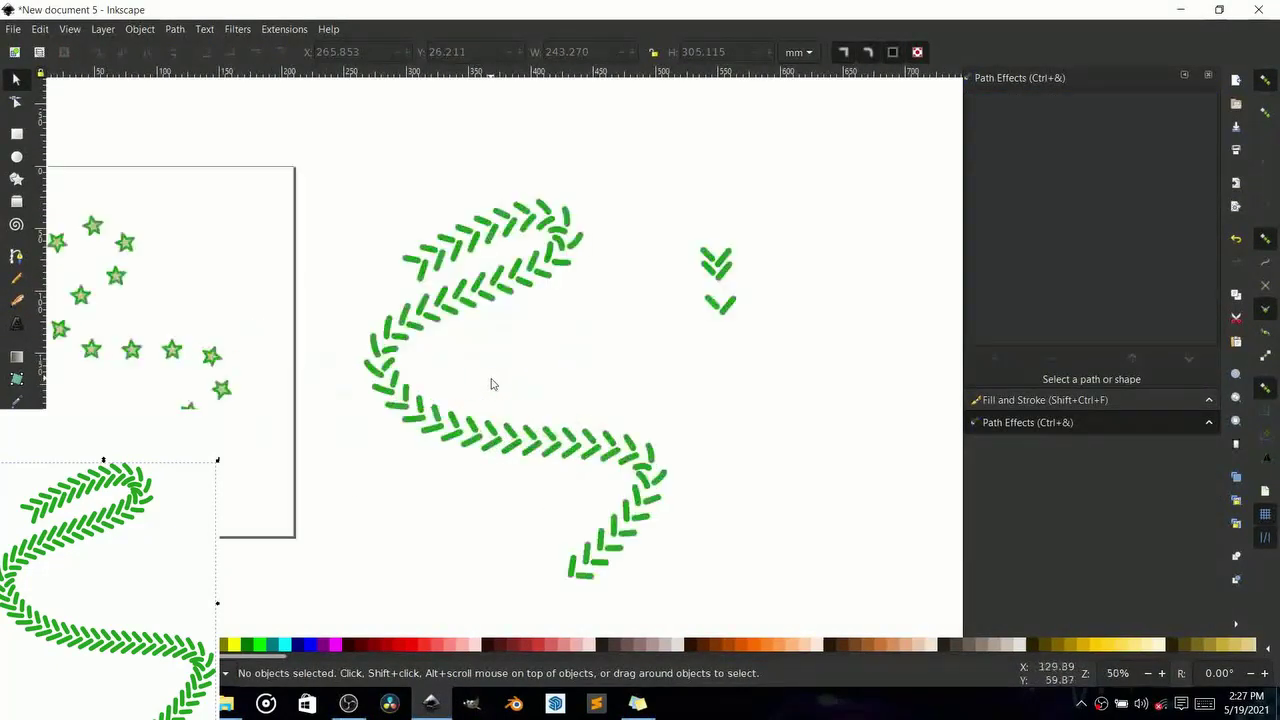
pyautogui.click(722, 307)
pyautogui.click(746, 324)
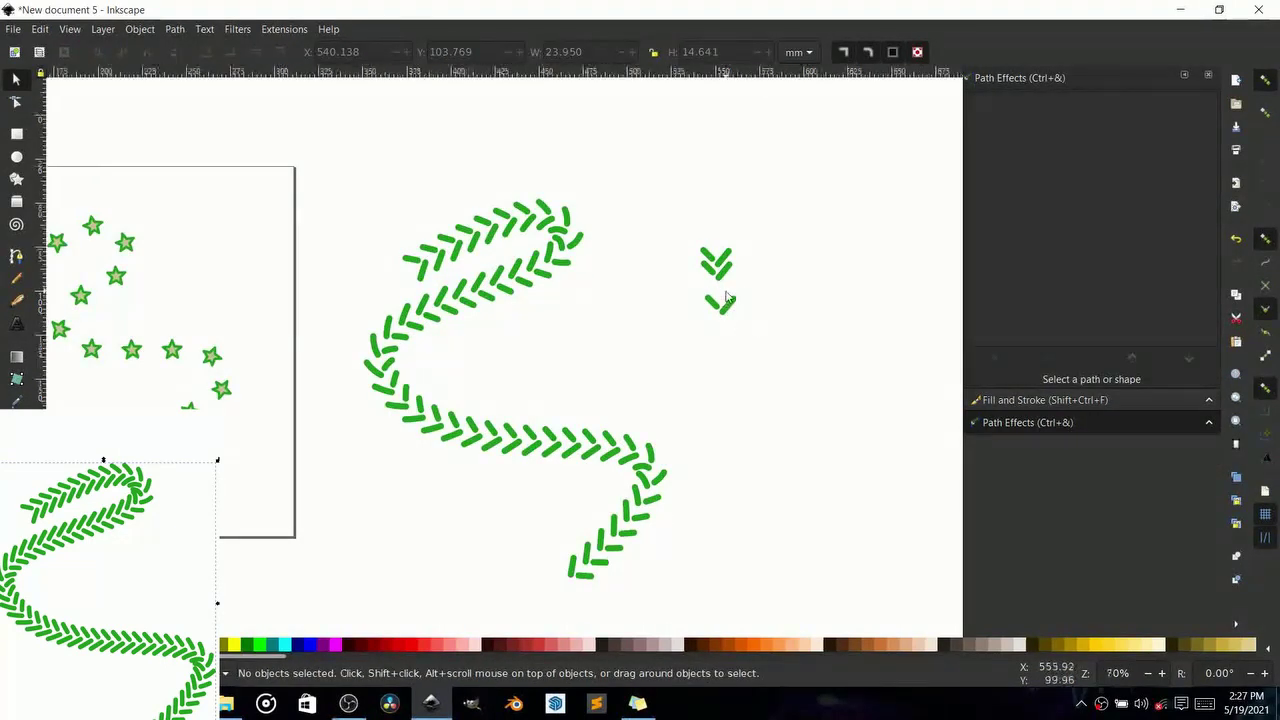
pyautogui.scroll(2, 716, 298)
pyautogui.click(332, 238)
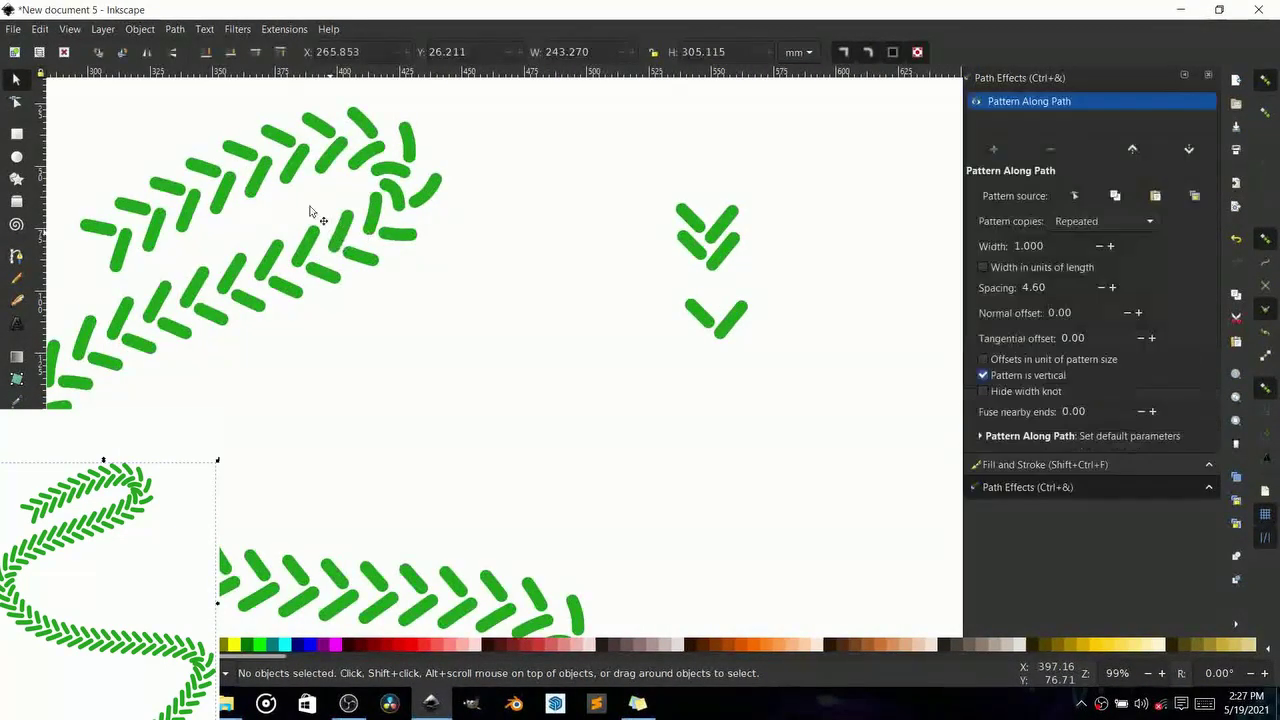
pyautogui.click(732, 326)
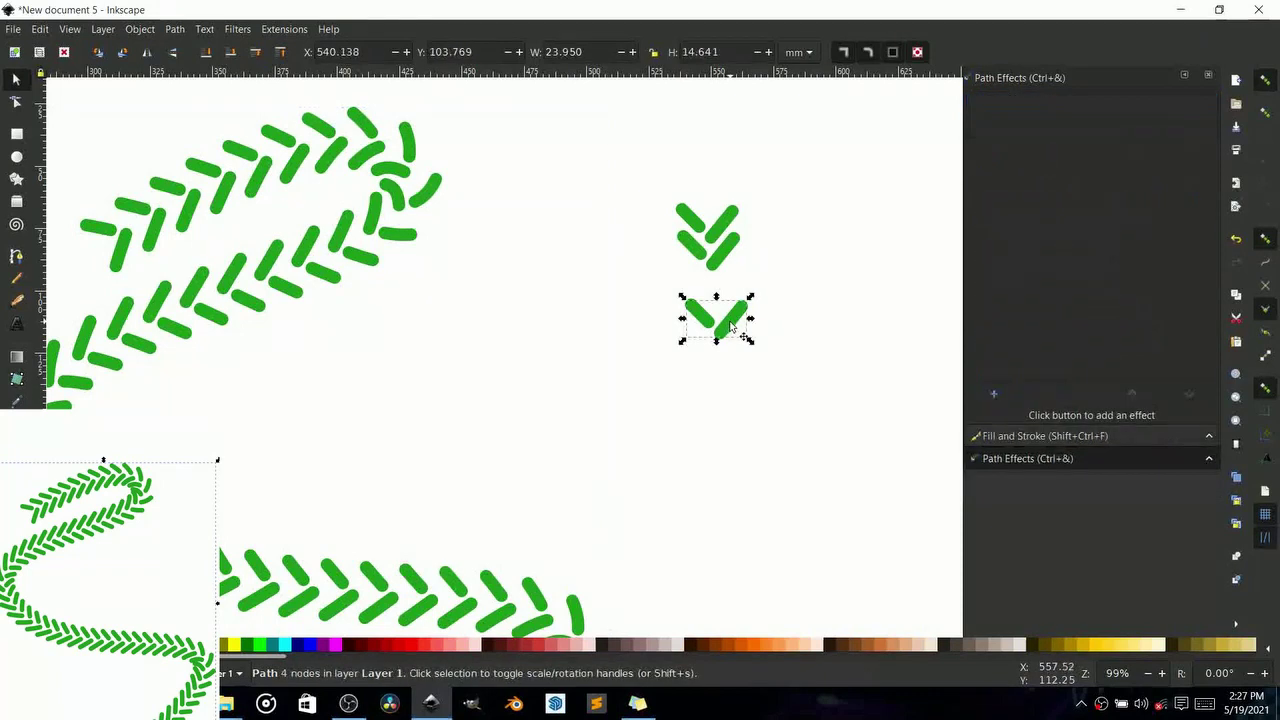
# Try pulling strokes out of the double chevron, then undo to restore it
pyautogui.click(724, 266)
pyautogui.scroll(2, 730, 278)
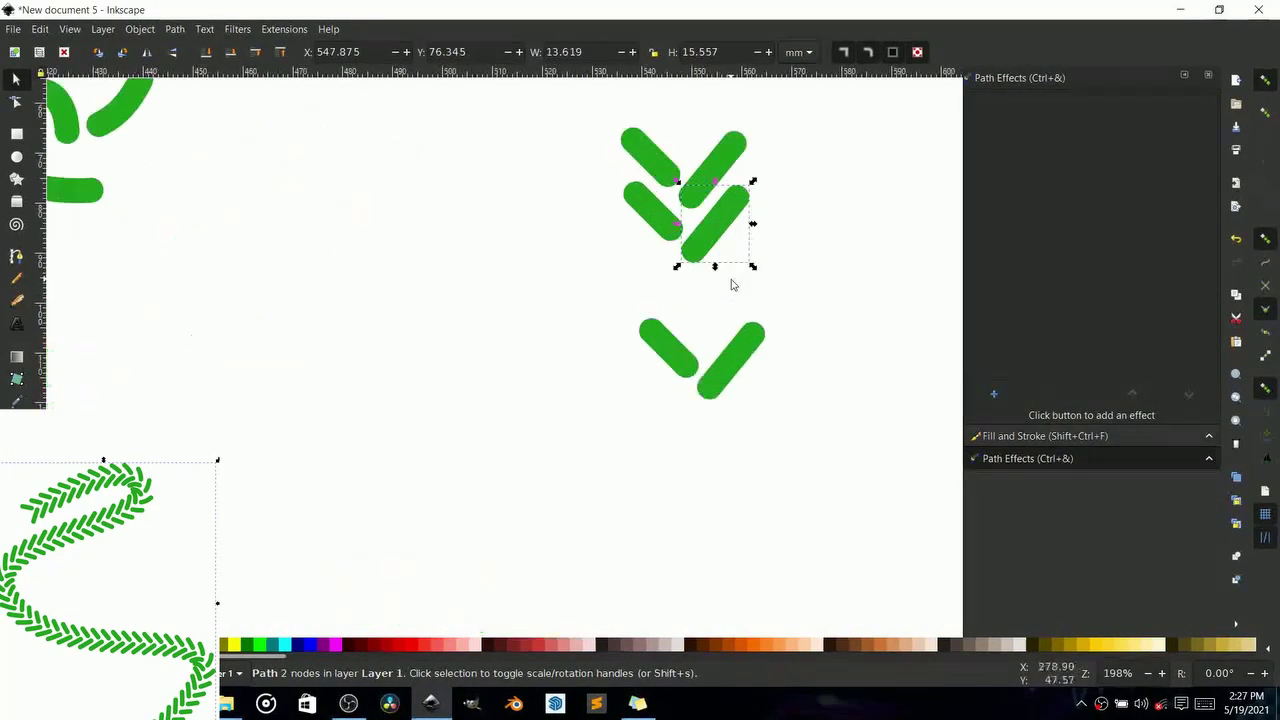
pyautogui.moveTo(720, 234); pyautogui.dragTo(795, 249)
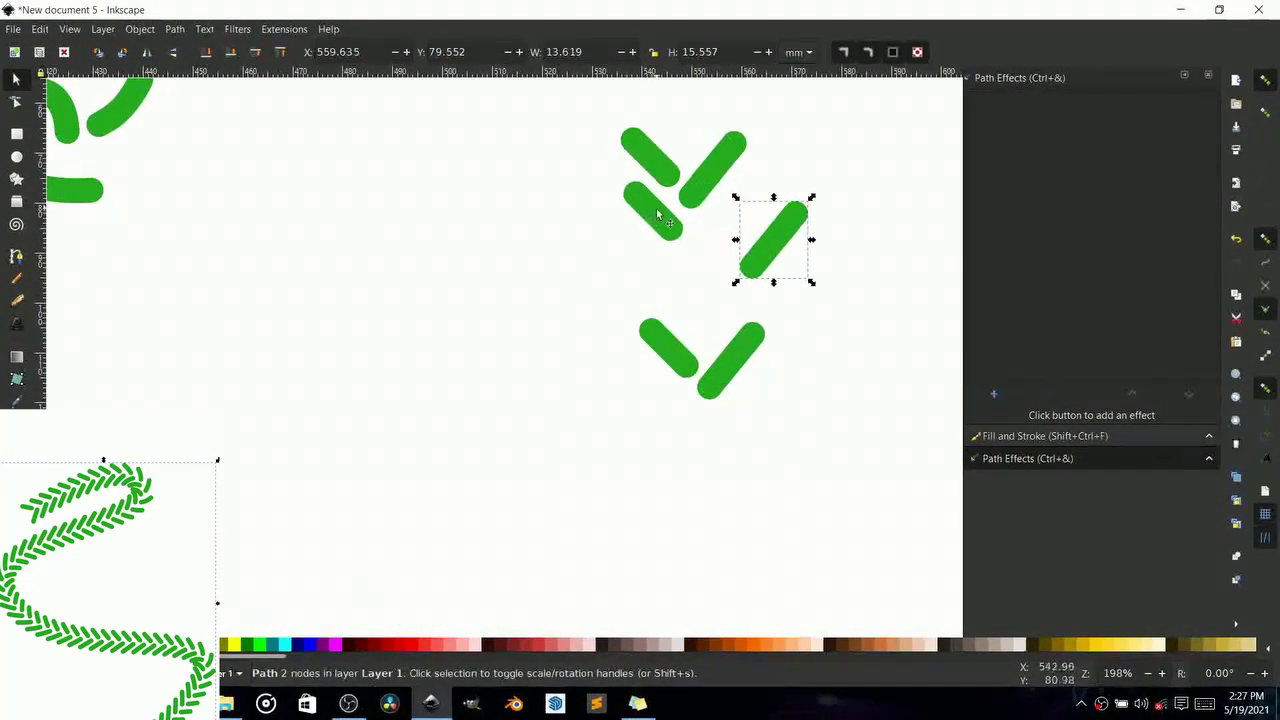
pyautogui.moveTo(657, 214); pyautogui.dragTo(566, 197)
pyautogui.hotkey('ctrl', 'z')
pyautogui.hotkey('ctrl', 'z')
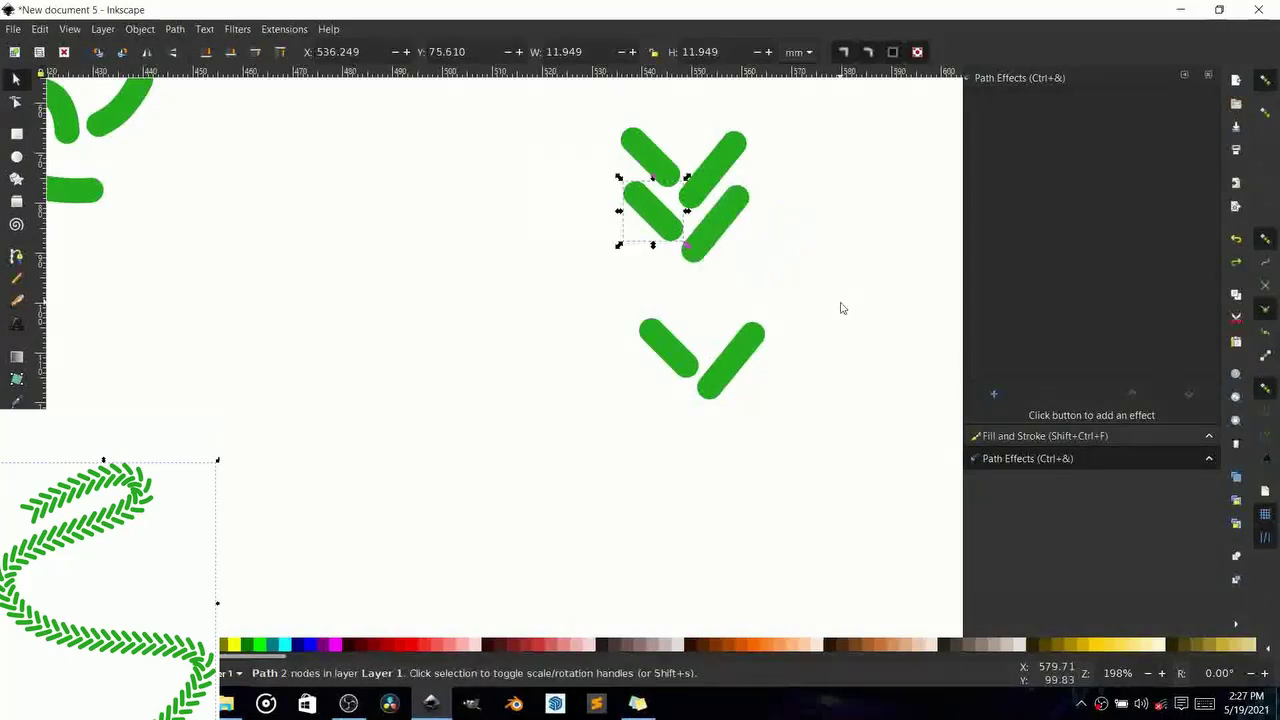
# Inspect the lower V path's nodes and the Path menu, leaving it unchanged
pyautogui.click(736, 360)
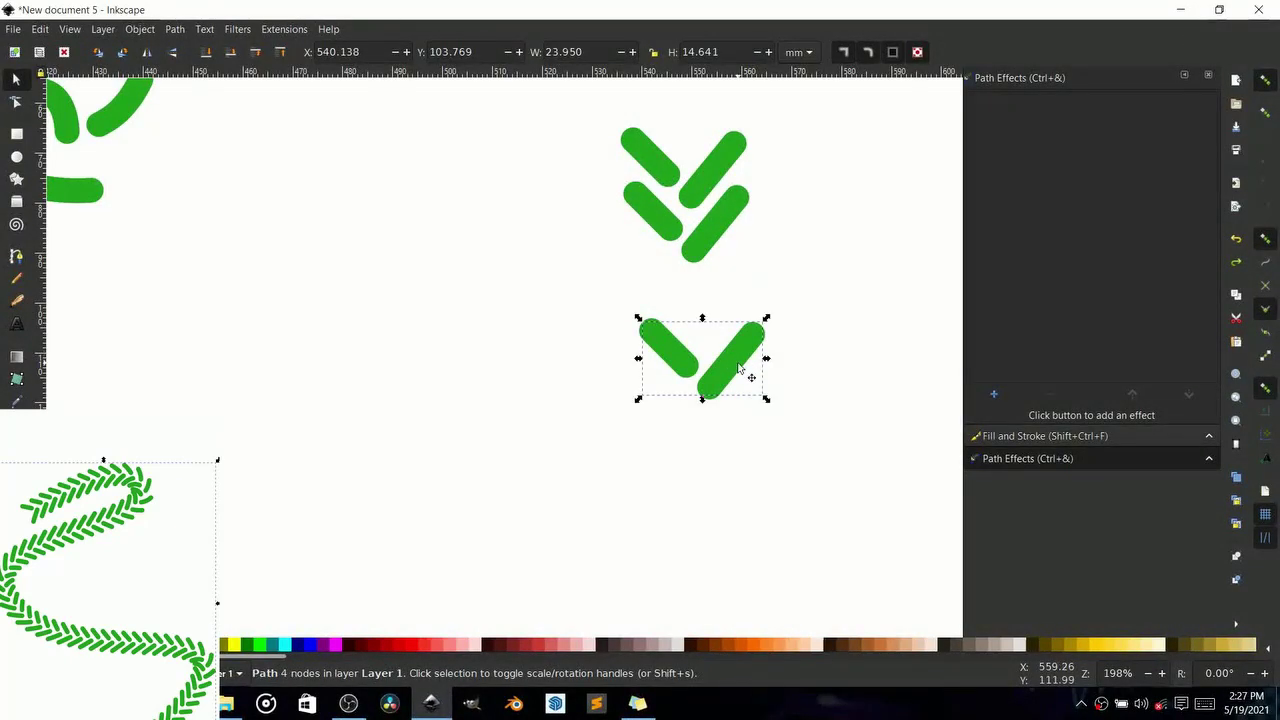
pyautogui.doubleClick(738, 367)
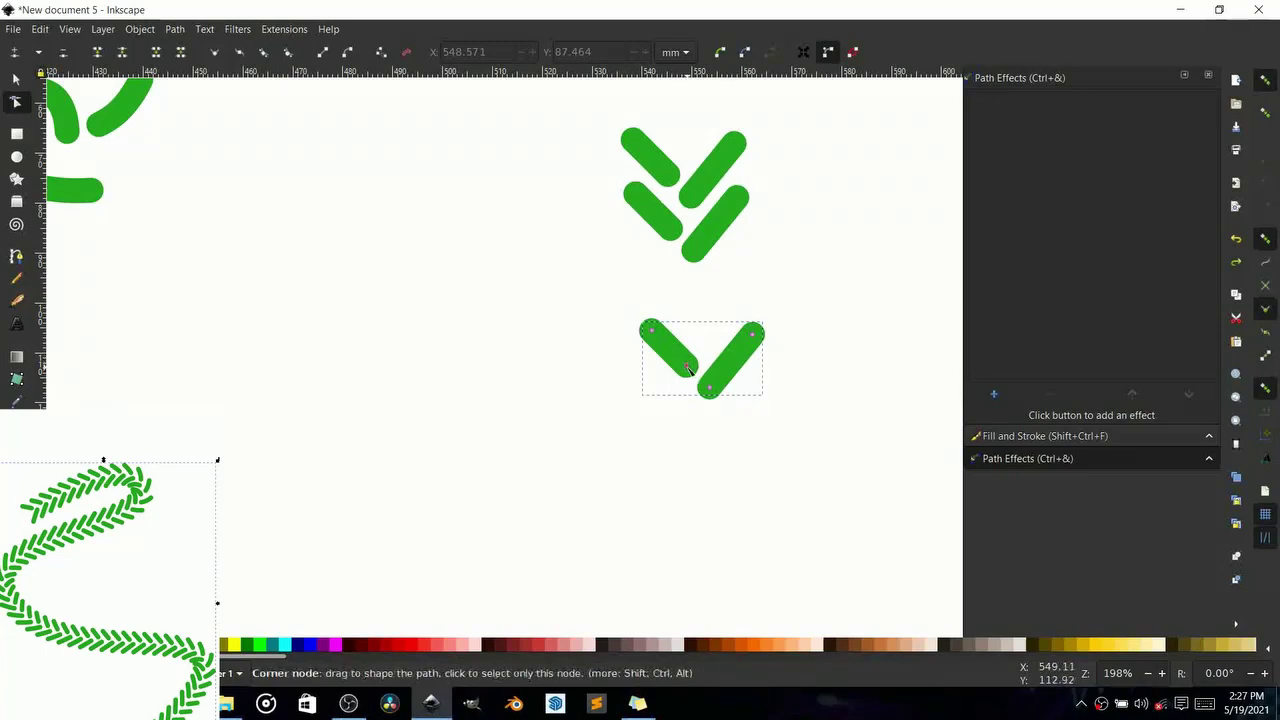
pyautogui.click(175, 29)
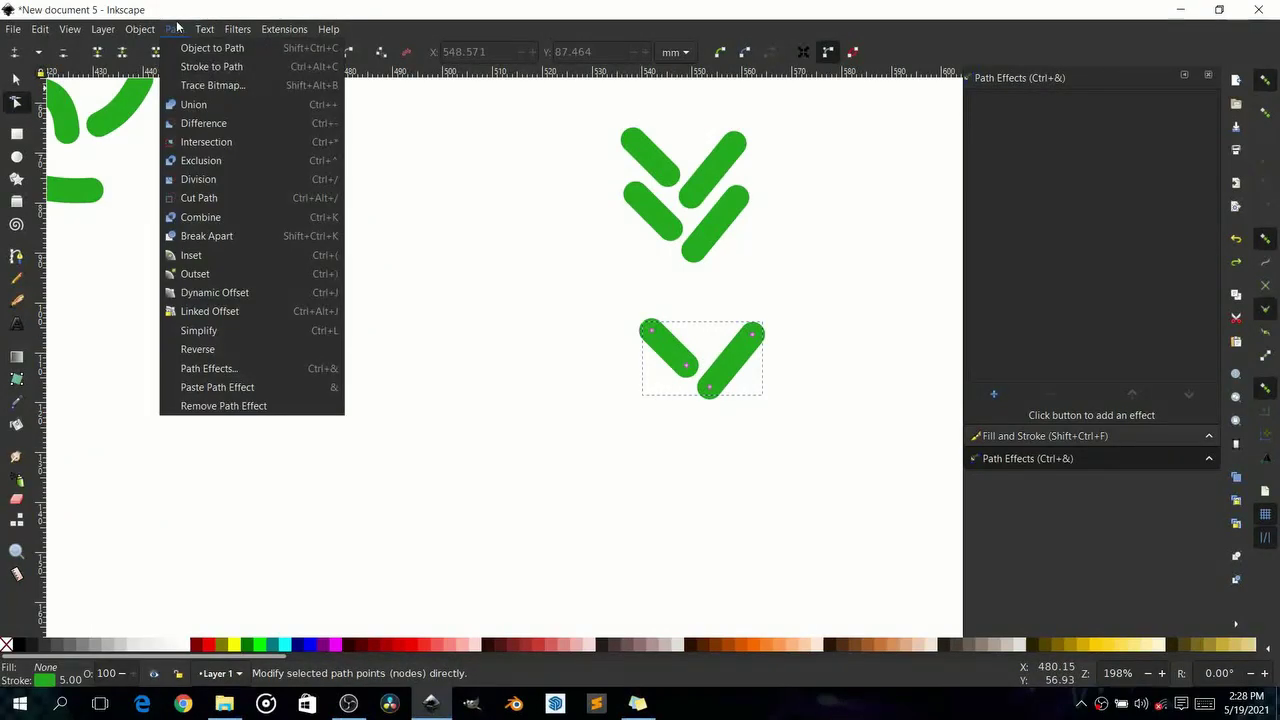
pyautogui.click(746, 368)
pyautogui.click(347, 196)
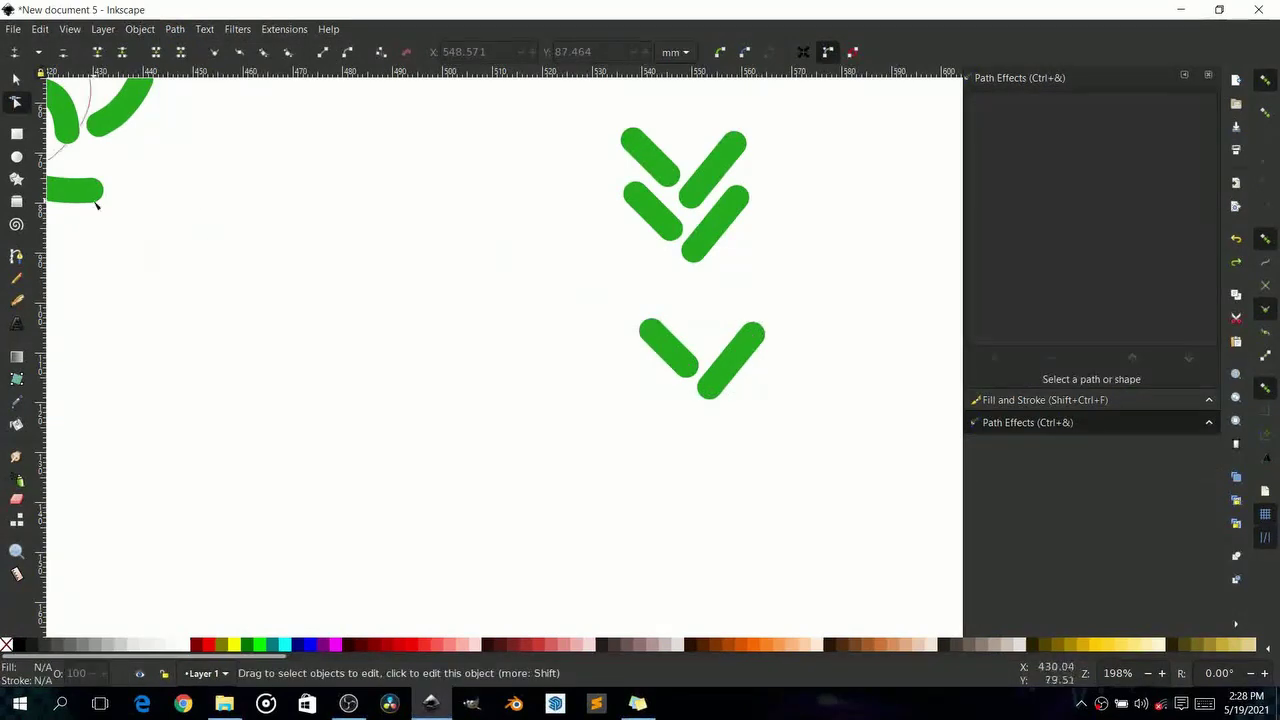
pyautogui.click(14, 178)
# Draw a large green star and a green rectangle below it, left of the chevrons
pyautogui.moveTo(352, 240); pyautogui.dragTo(401, 352)
pyautogui.click(18, 137)
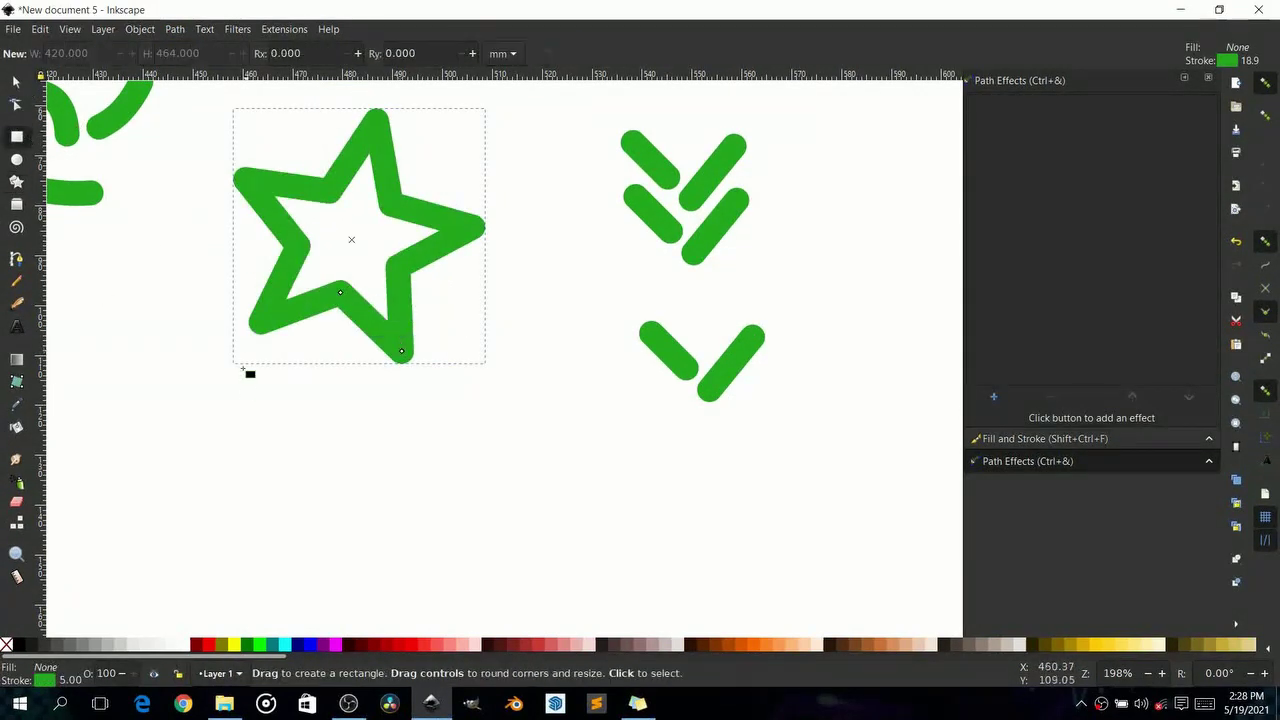
pyautogui.moveTo(231, 376); pyautogui.dragTo(372, 495)
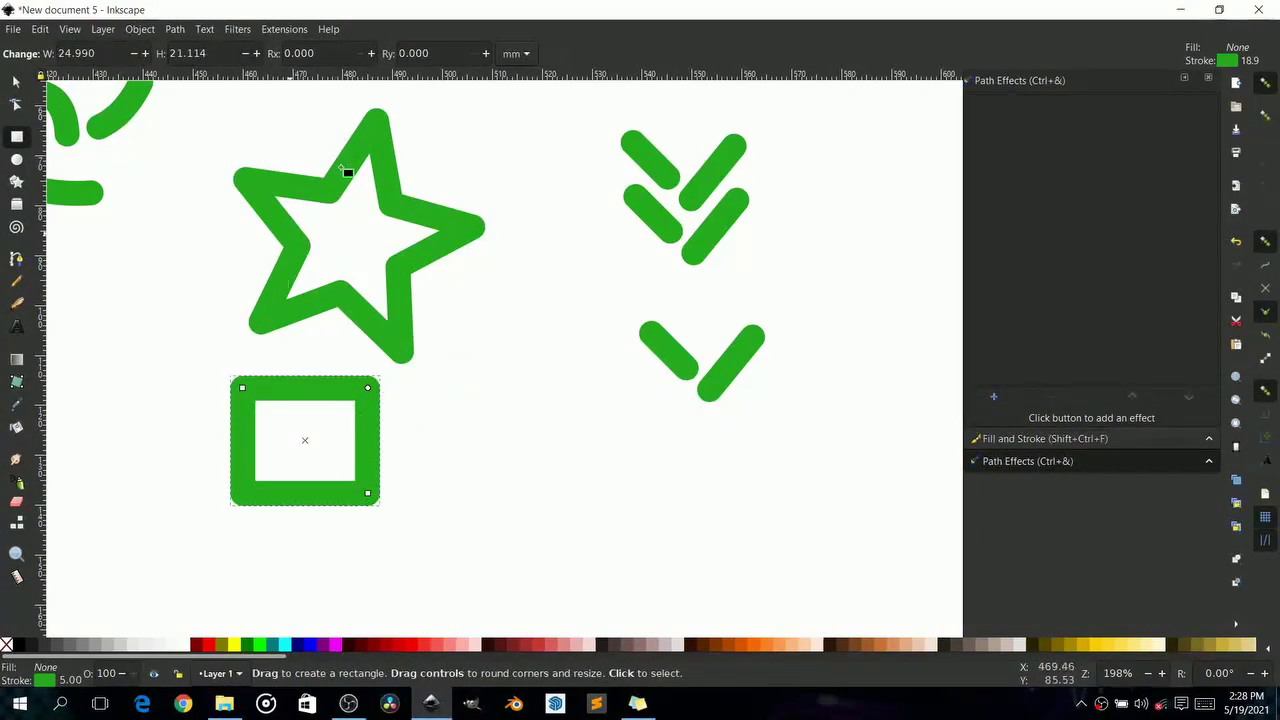
pyautogui.click(139, 29)
pyautogui.moveTo(190, 33)
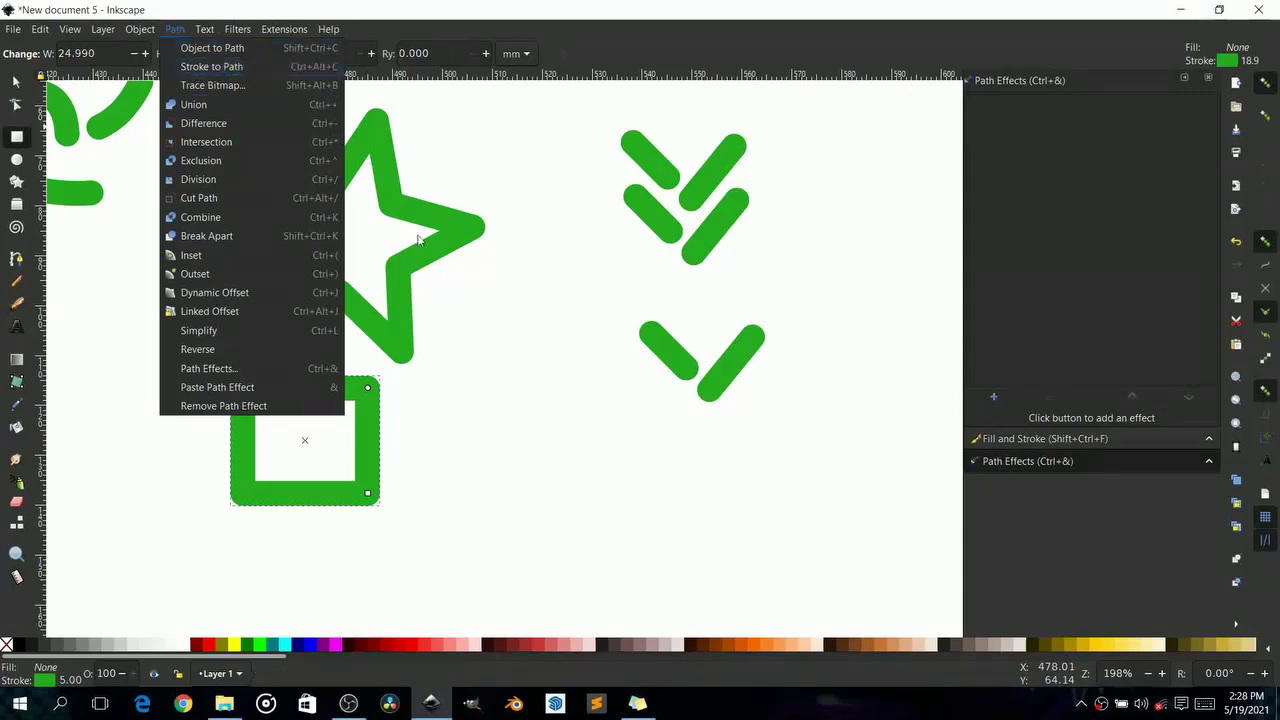
pyautogui.press('Escape')
pyautogui.click(18, 84)
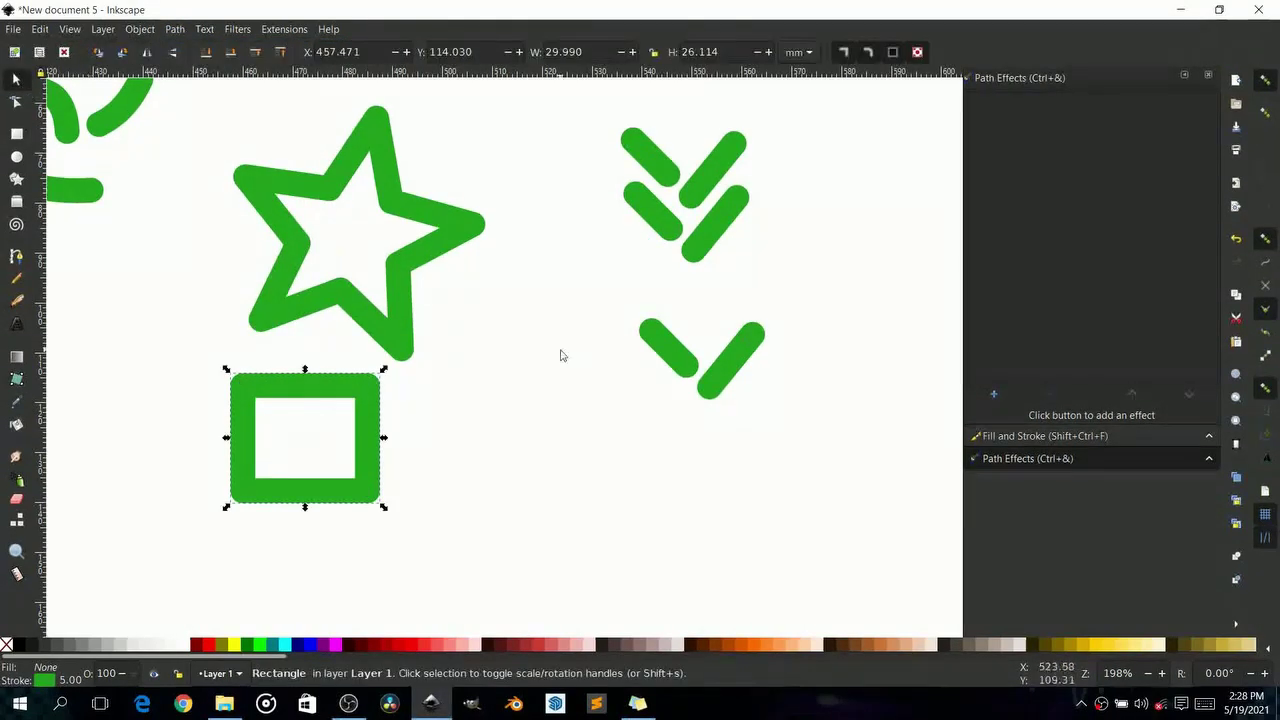
# Pan around the canvas, then bring the File Explorer Videos window forward
pyautogui.scroll(-4, 669, 403)
pyautogui.scroll(1, 423, 366)
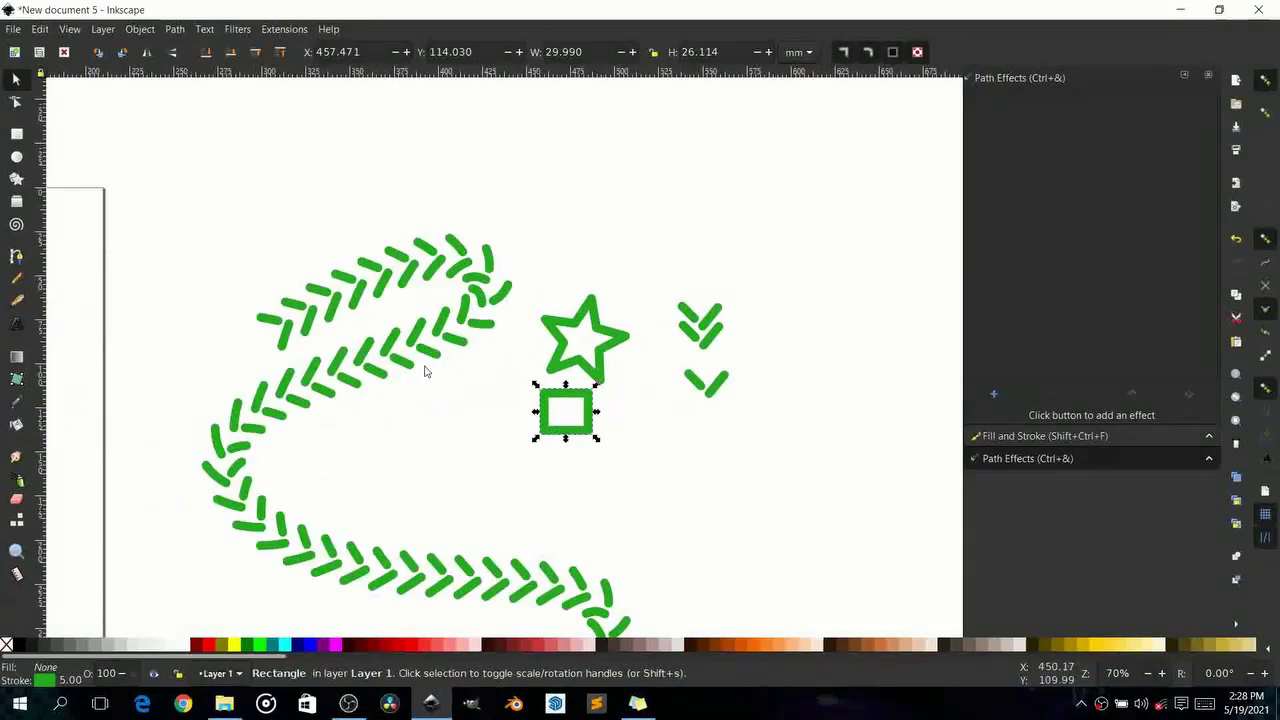
pyautogui.hscroll(-5, 517, 265)
pyautogui.hscroll(-4, 517, 265)
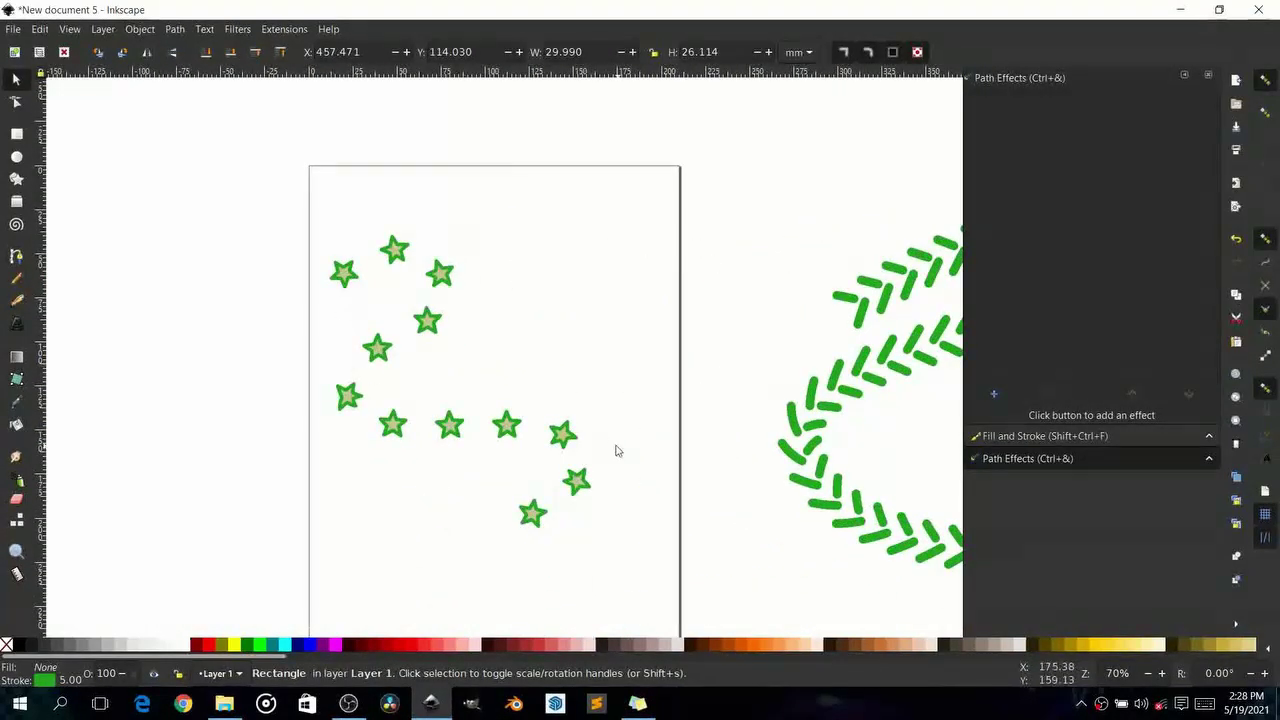
pyautogui.hscroll(3, 680, 380)
pyautogui.scroll(-1, 735, 300)
pyautogui.hscroll(4, 735, 300)
pyautogui.scroll(-1, 735, 300)
pyautogui.scroll(-3, 521, 301)
pyautogui.hscroll(2, 480, 300)
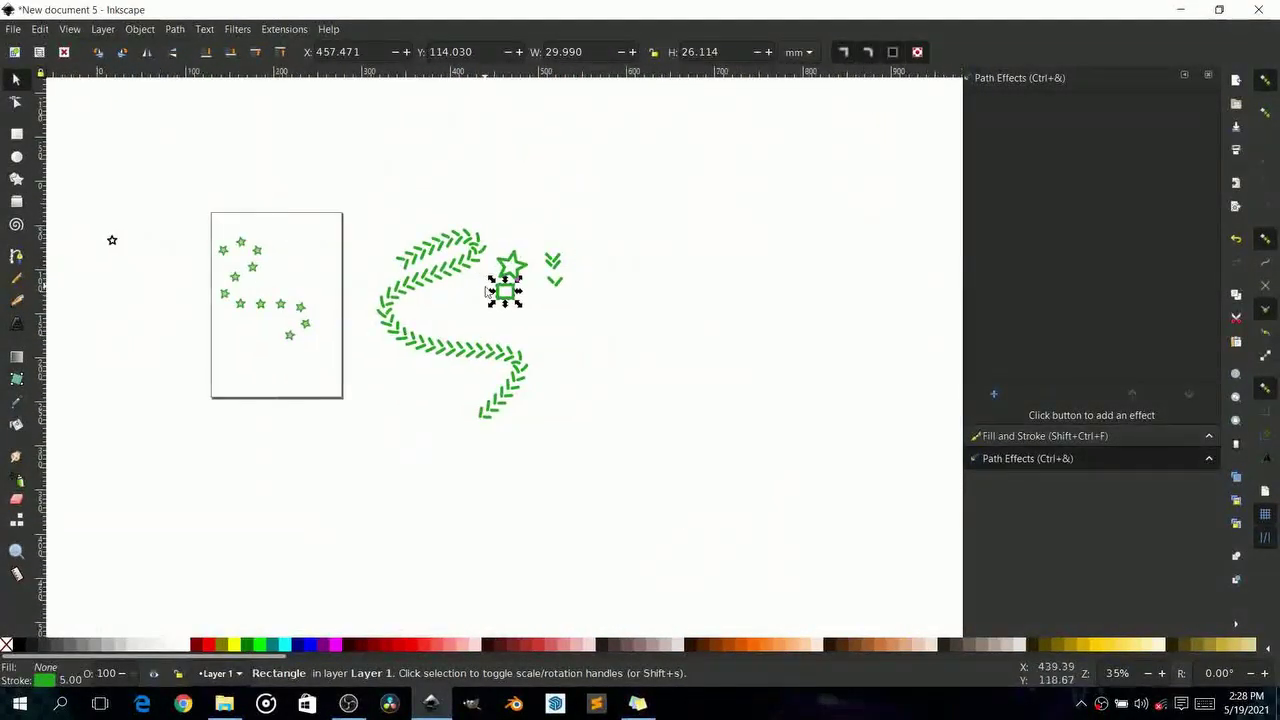
pyautogui.scroll(2, 459, 323)
pyautogui.moveTo(224, 703)
pyautogui.click(215, 620)
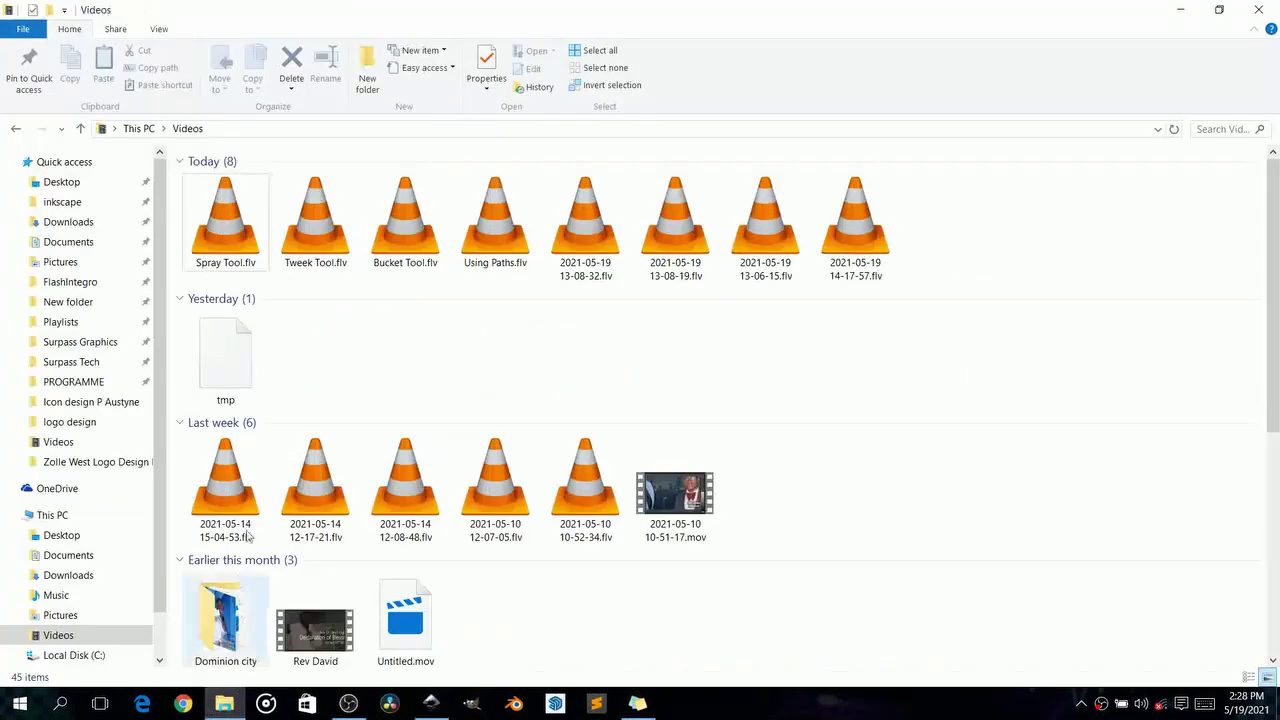
# Open 05.png from Surpass Graphics > logo design in Photos
pyautogui.click(85, 341)
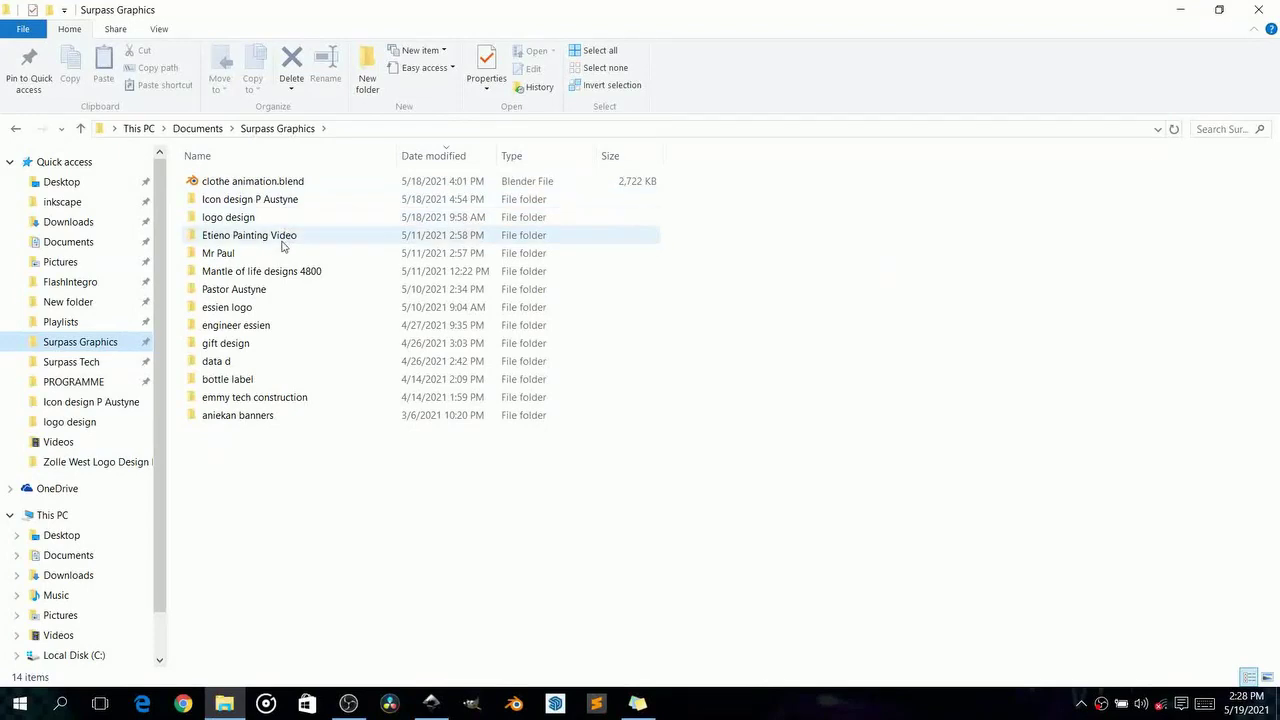
pyautogui.doubleClick(288, 216)
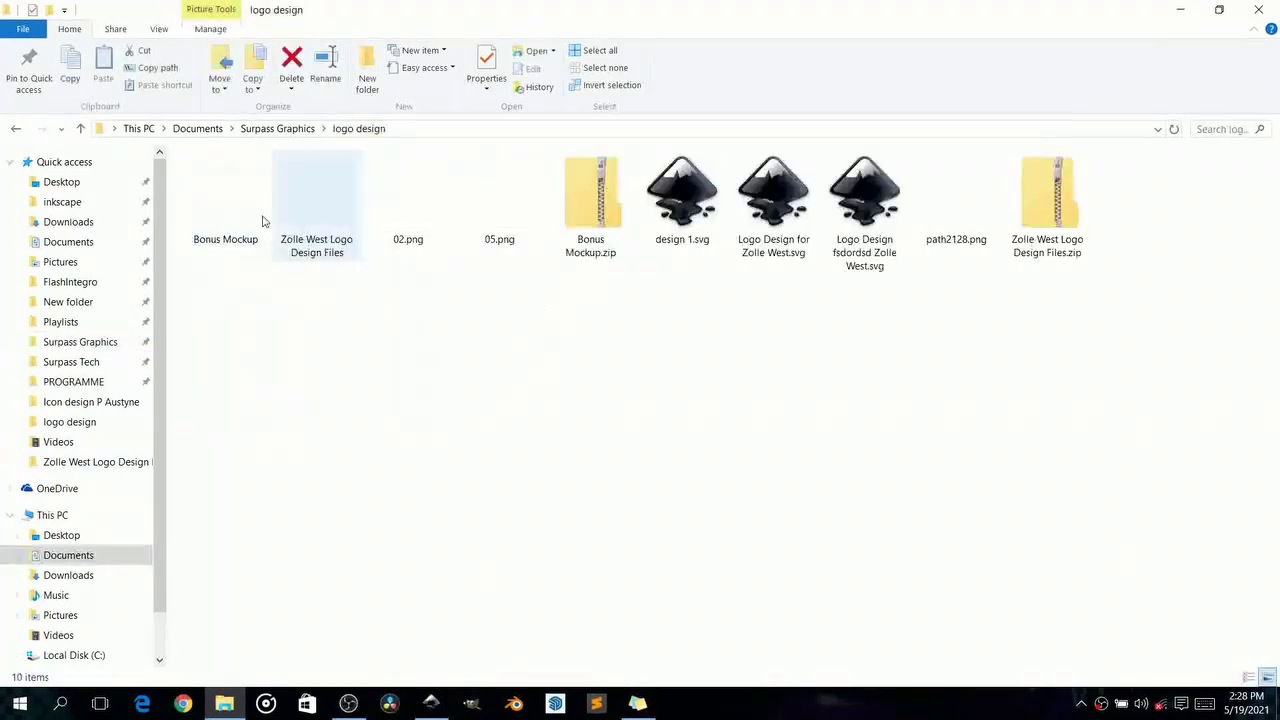
pyautogui.doubleClick(505, 205)
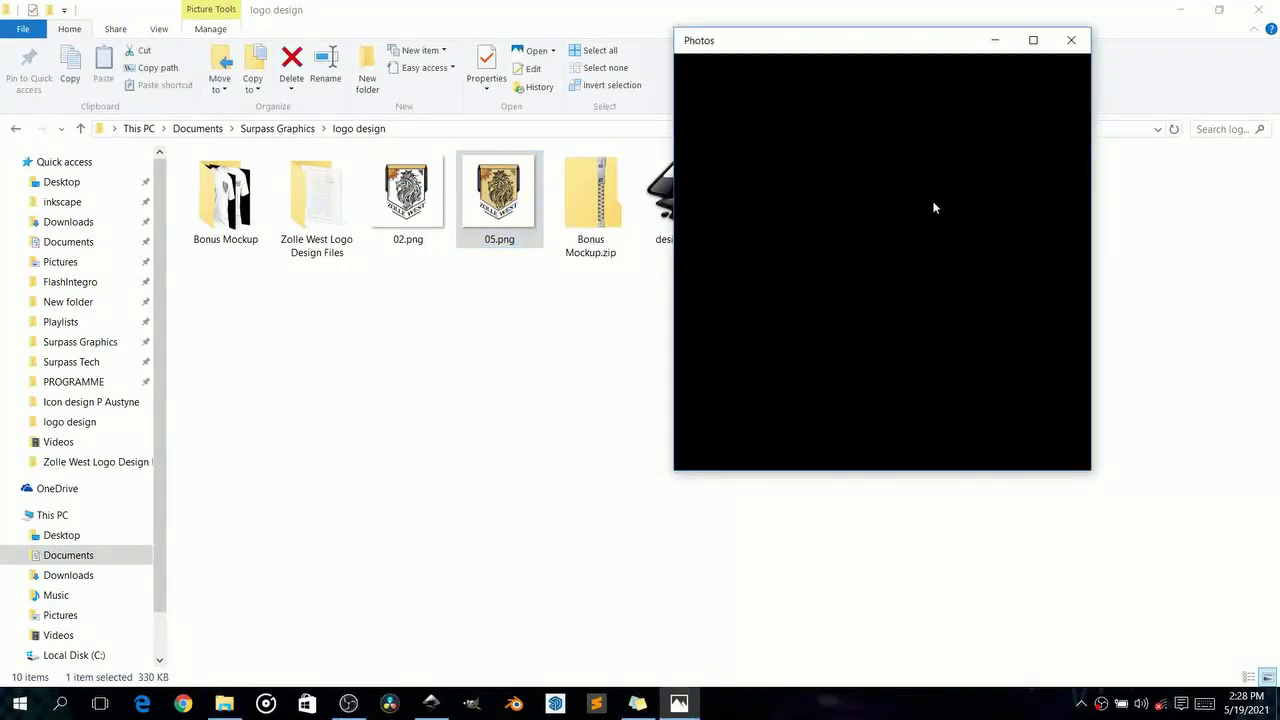
# Zoom into the braids of the 05.png logo, maximize the viewer, then close Photos
pyautogui.scroll(3, 905, 248)
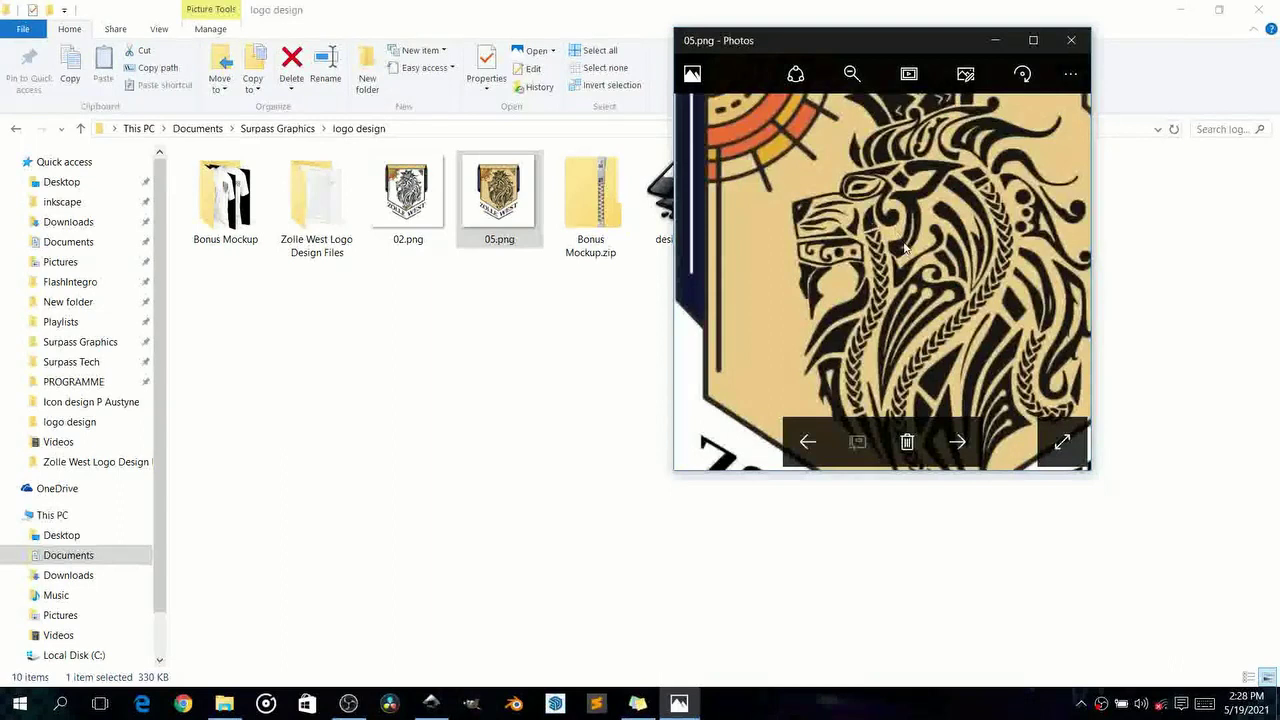
pyautogui.scroll(3, 880, 404)
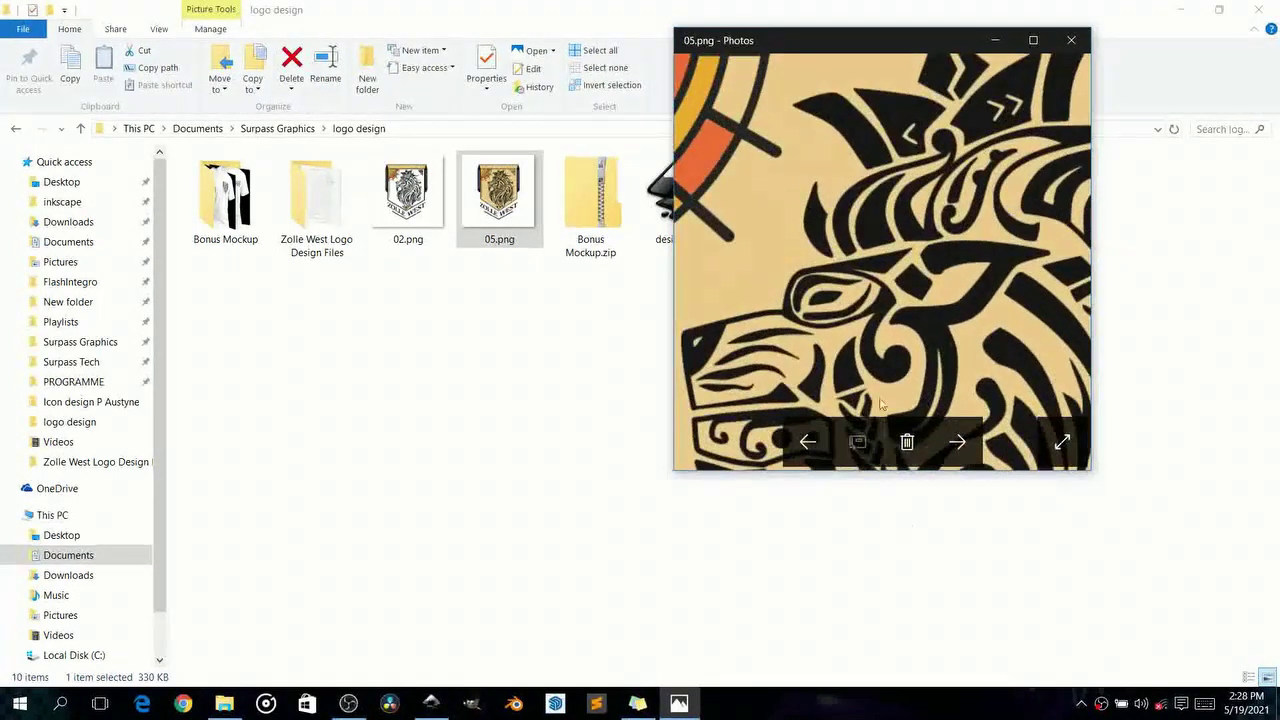
pyautogui.scroll(3, 864, 297)
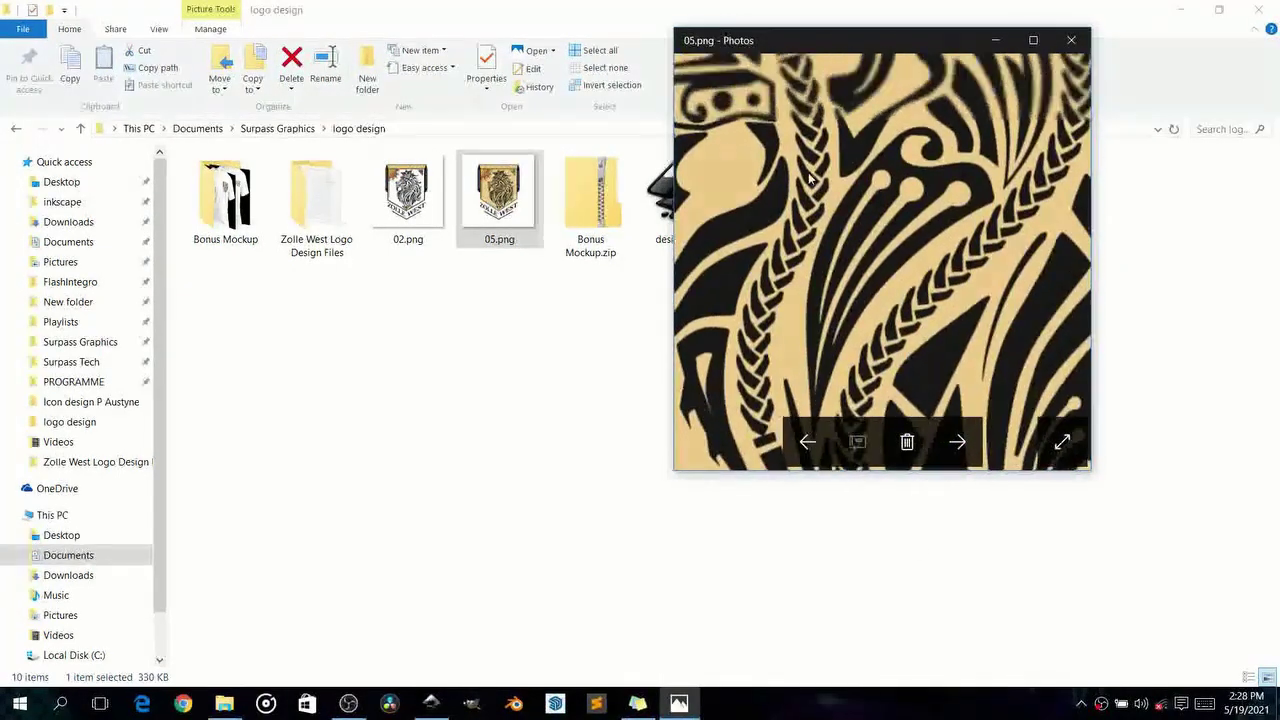
pyautogui.scroll(2, 808, 172)
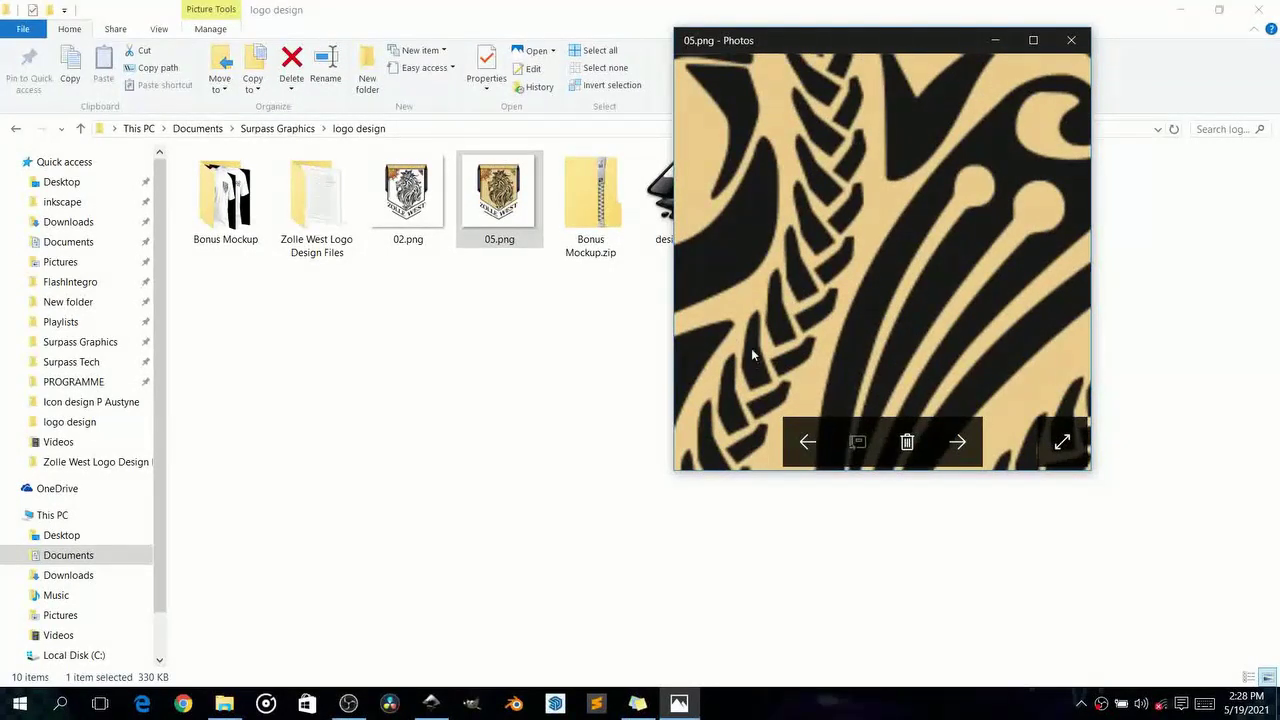
pyautogui.click(1033, 39)
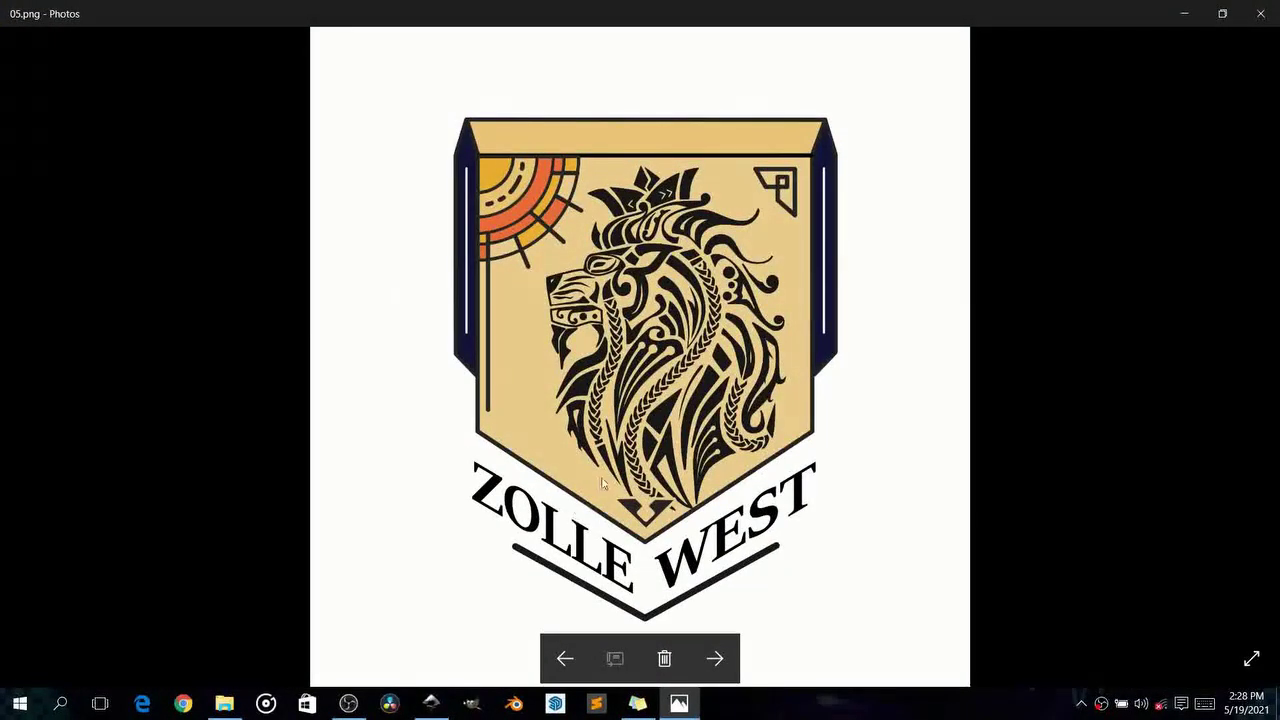
pyautogui.click(1260, 13)
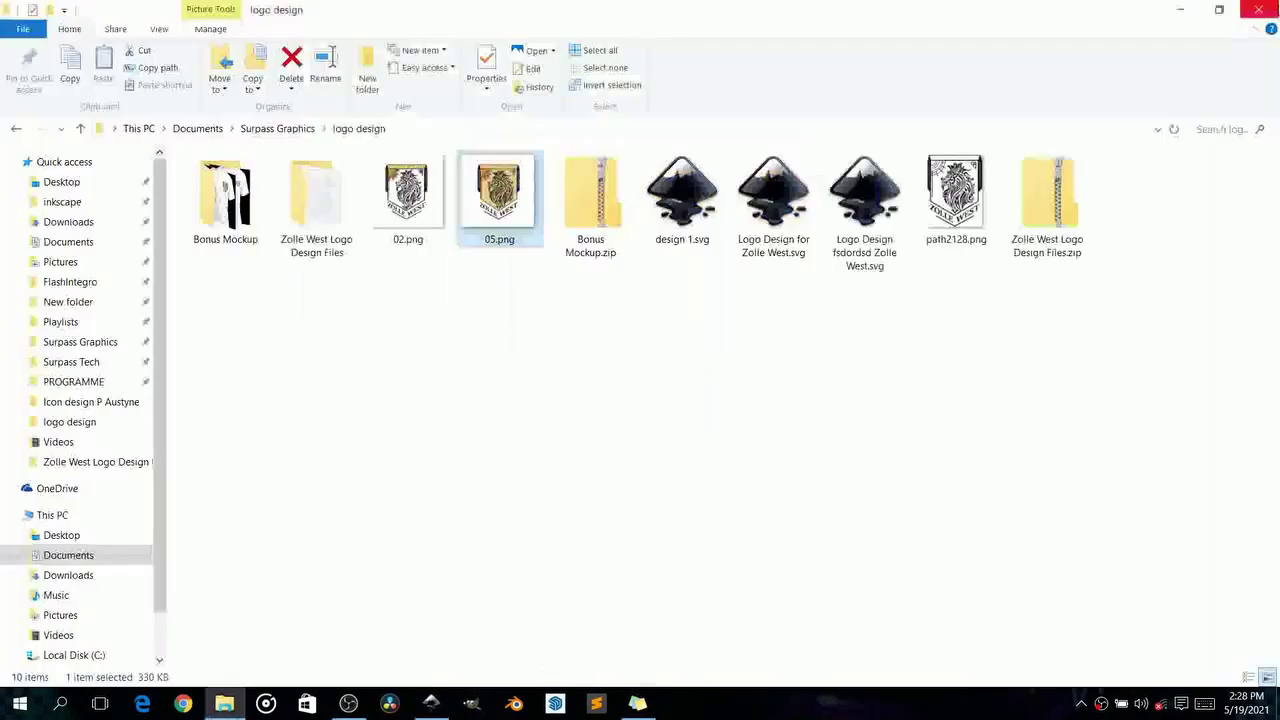
# Open white shirt large zolle west.jpeg from Bonus Mockup and zoom on the crest's gold braids
pyautogui.doubleClick(234, 229)
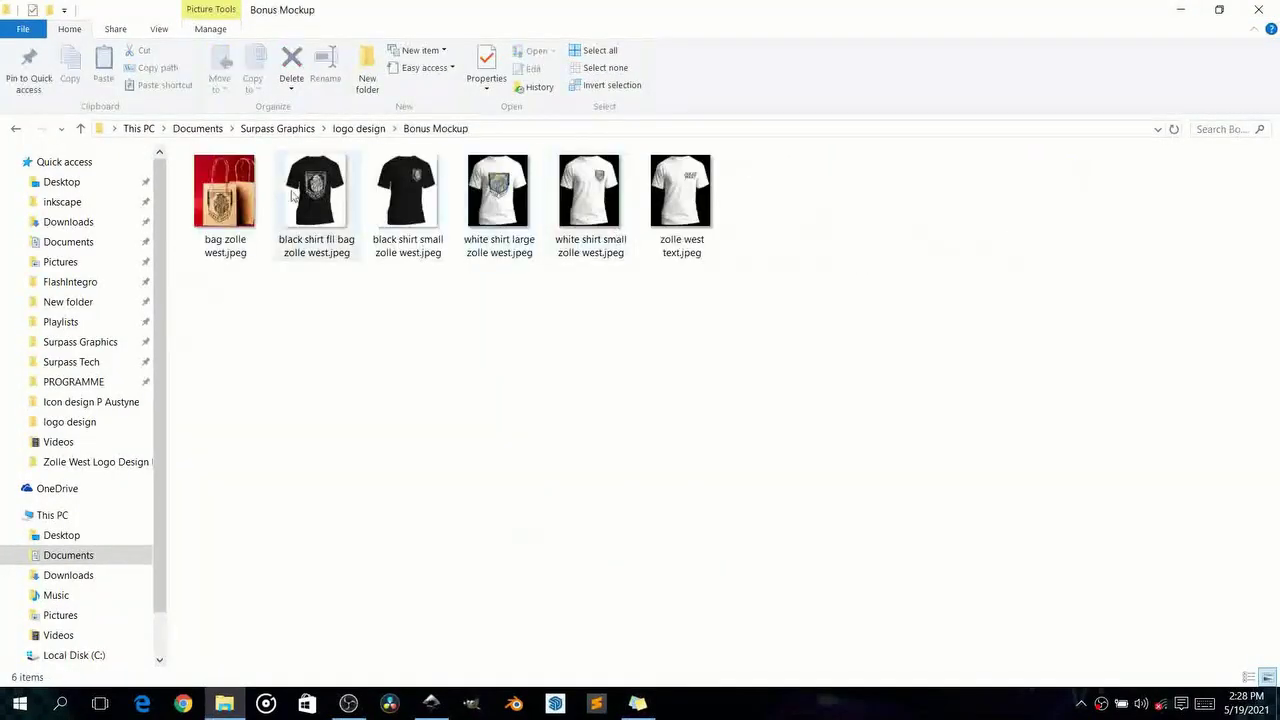
pyautogui.doubleClick(498, 190)
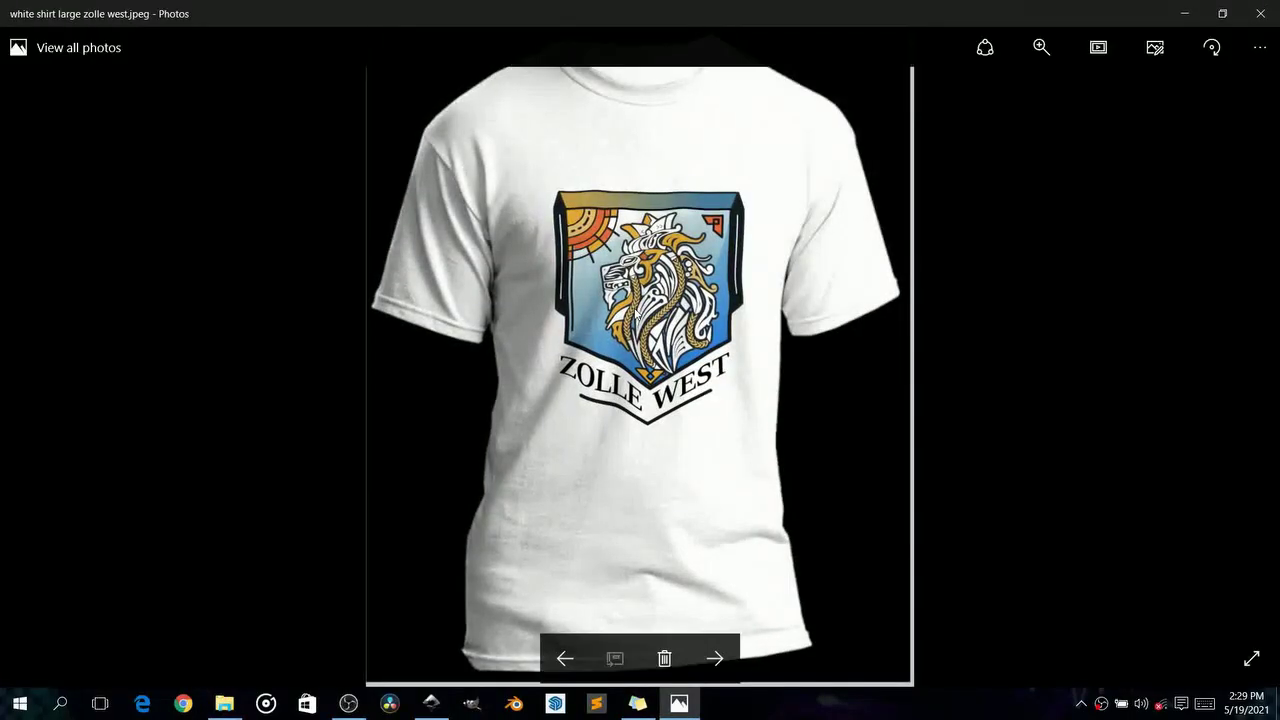
pyautogui.scroll(5, 635, 313)
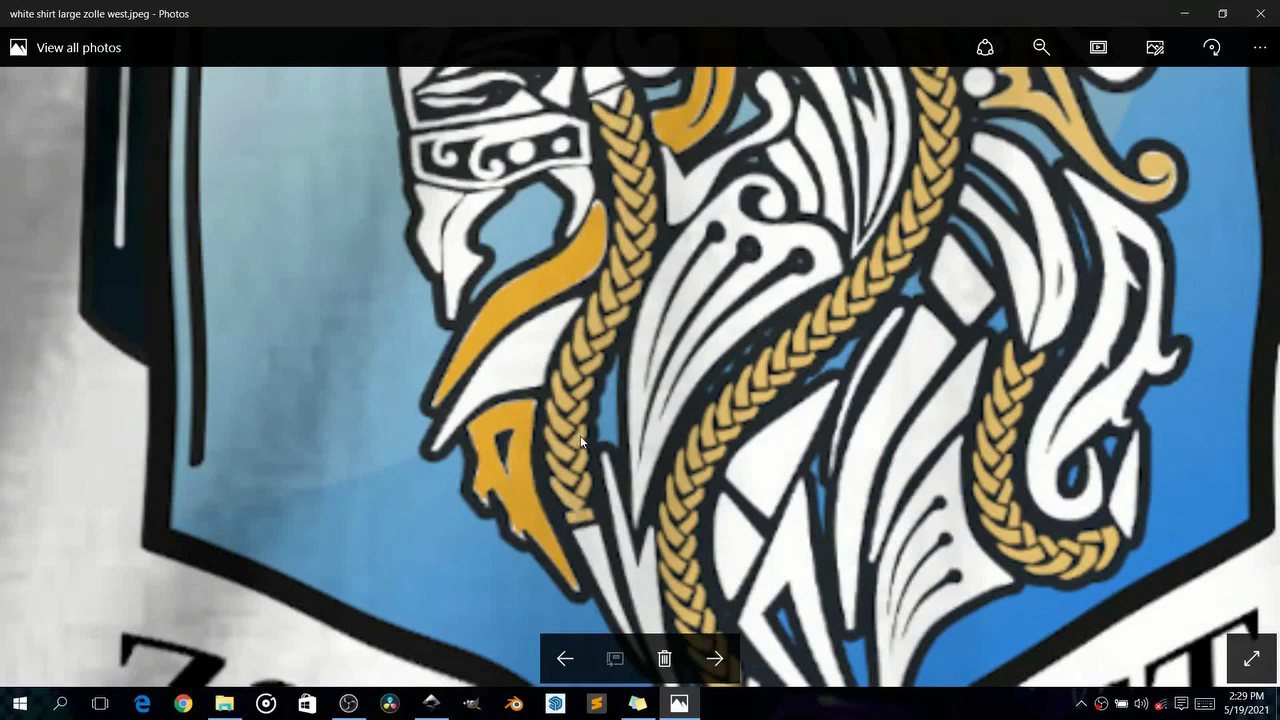
pyautogui.scroll(-1, 634, 462)
pyautogui.scroll(-3, 638, 387)
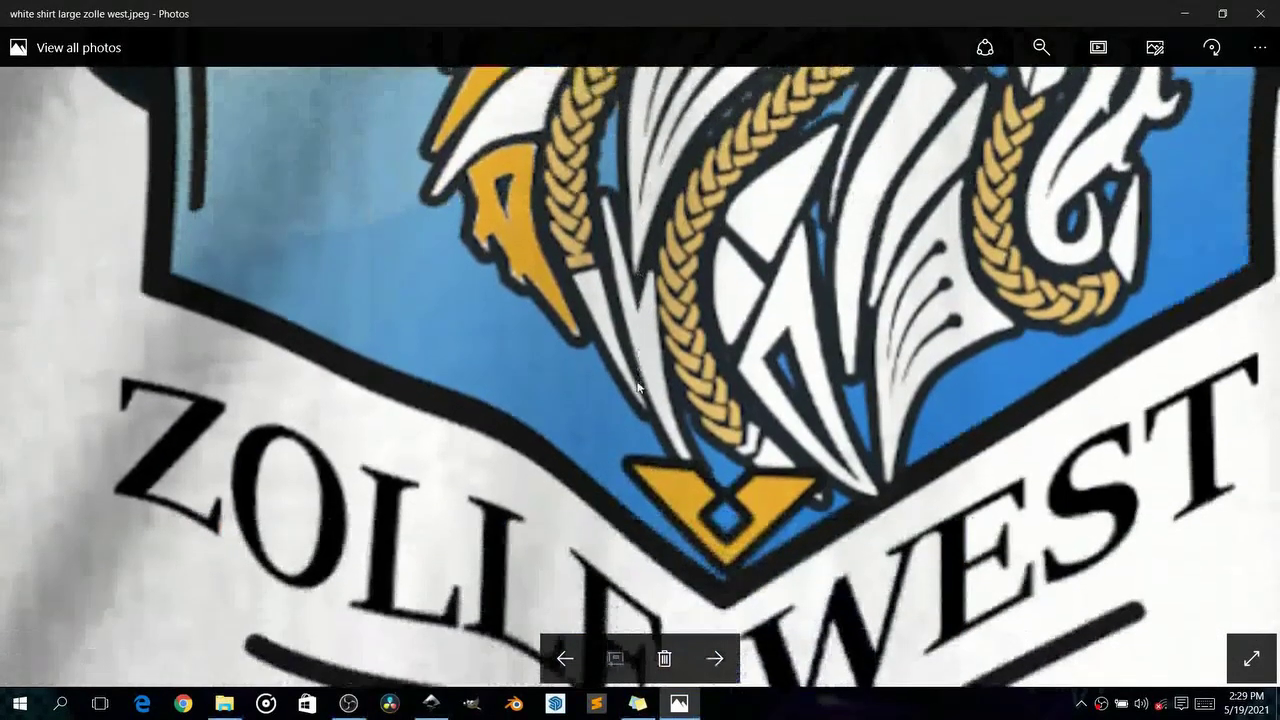
pyautogui.scroll(-1, 638, 387)
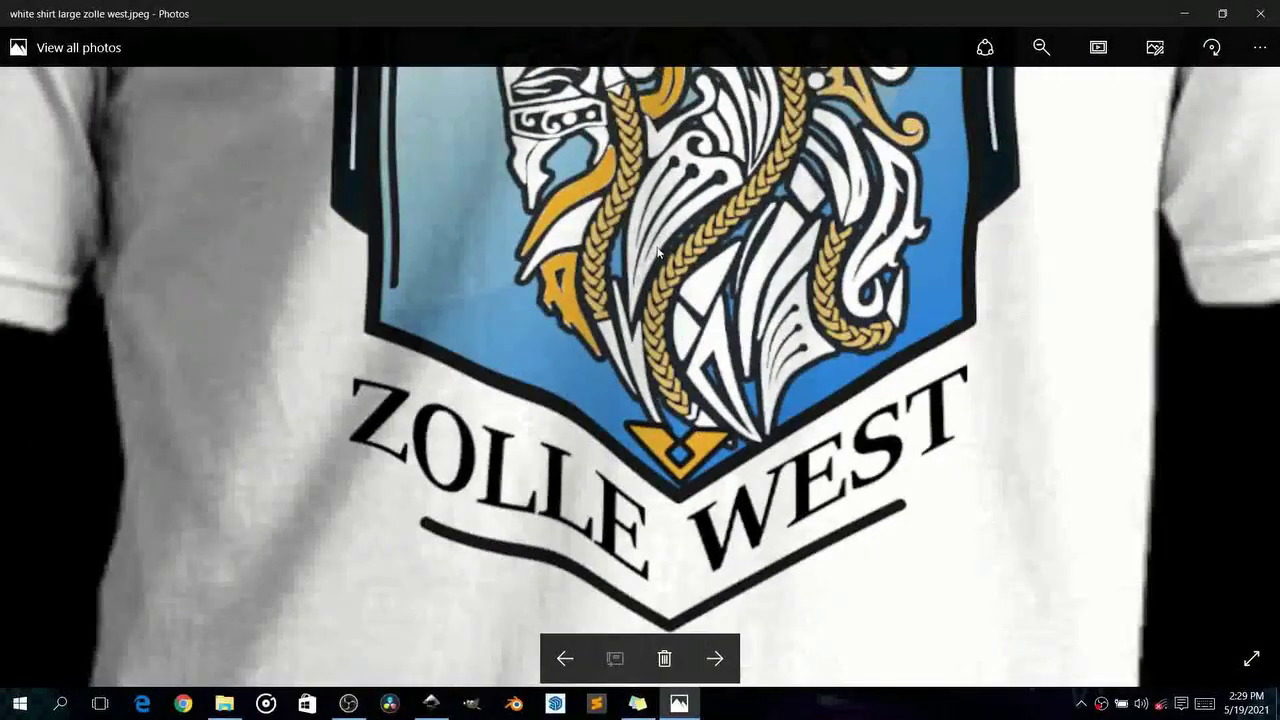